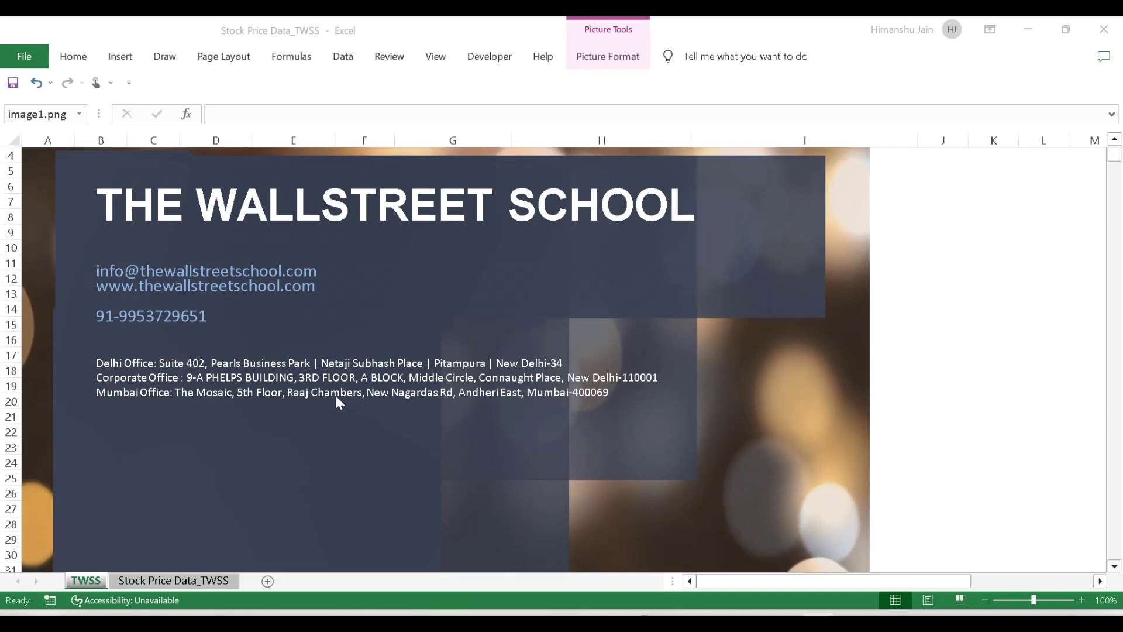
Open the Stock Price Data_TWSS worksheet and check the first and last entries of the Date column.
{"action": "left_click", "coordinate": [209, 585]}
{"action": "left_click", "coordinate": [431, 300]}
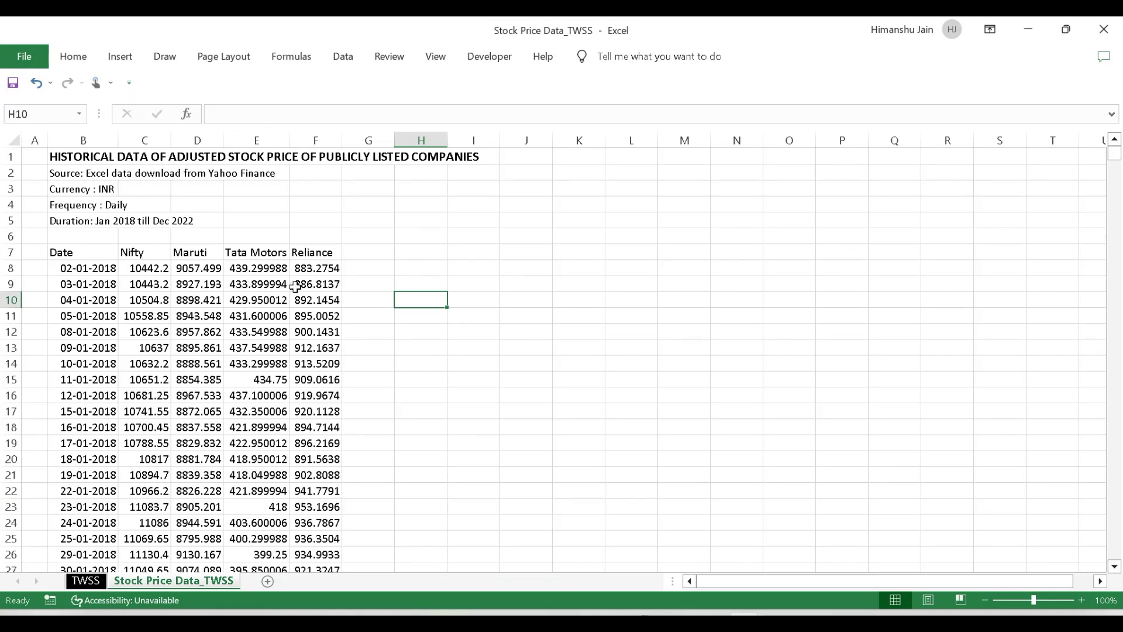
{"action": "left_click", "coordinate": [145, 253]}
{"action": "left_click", "coordinate": [145, 269]}
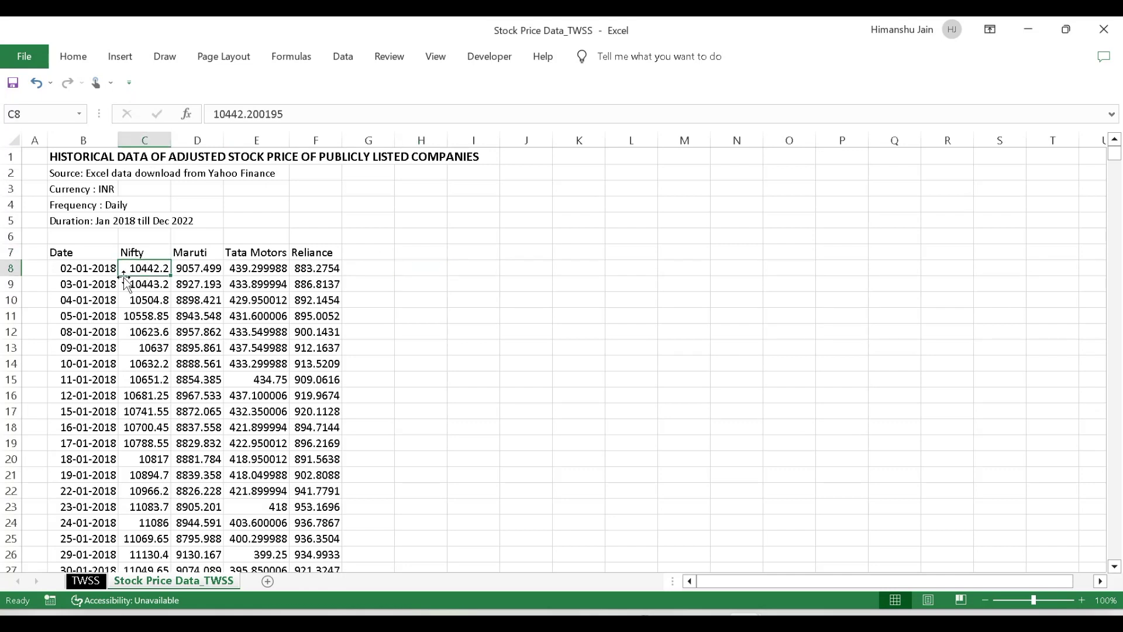
{"action": "left_click", "coordinate": [86, 270]}
{"action": "left_click", "coordinate": [209, 330]}
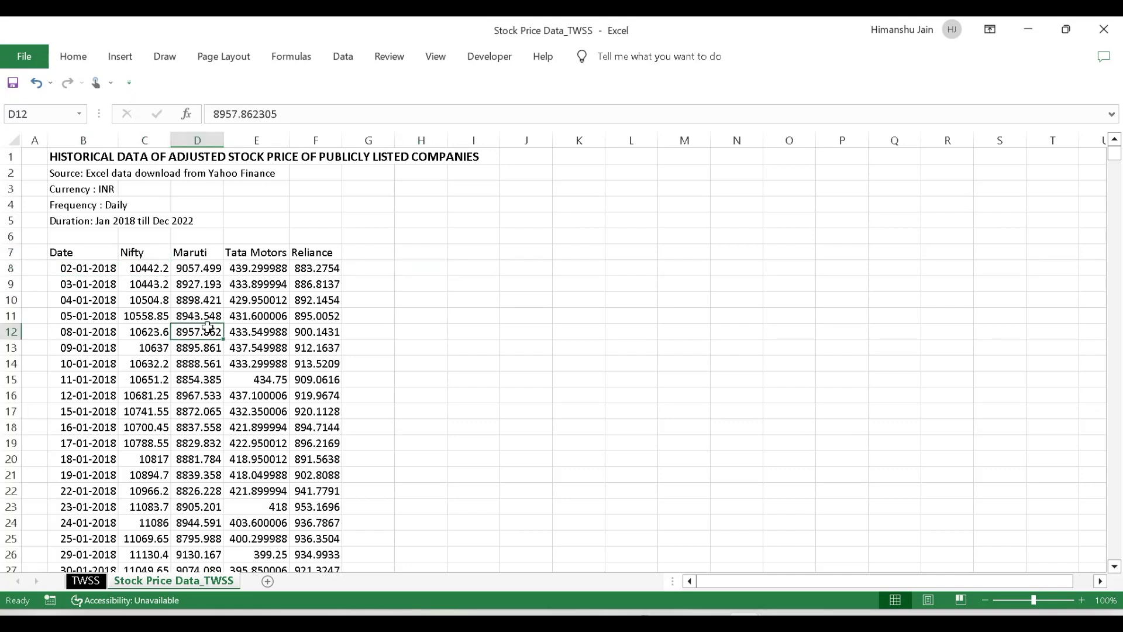
{"action": "left_click", "coordinate": [100, 269]}
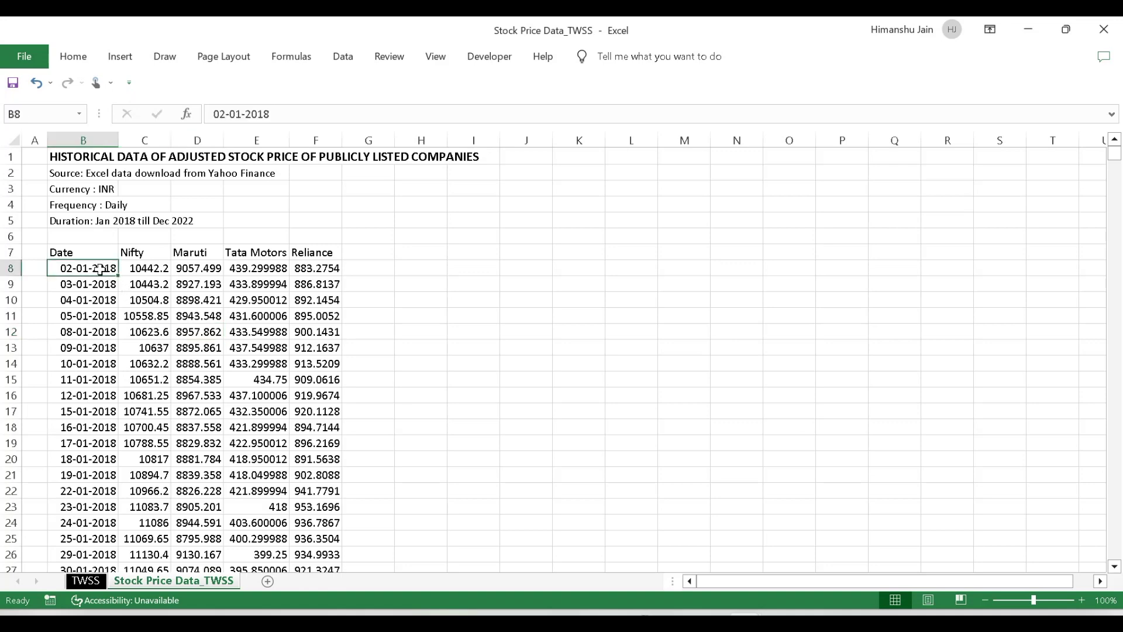
{"action": "key", "text": "ctrl+Down"}
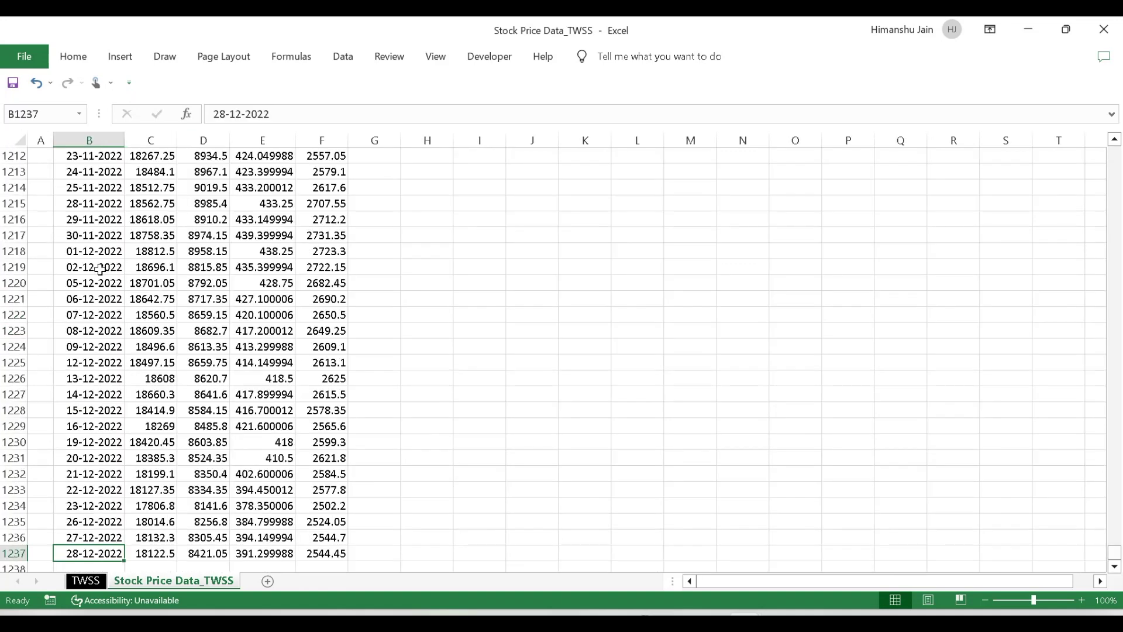
{"action": "key", "text": "ctrl+Up"}
{"action": "key", "text": "Down"}
{"action": "key", "text": "Down"}
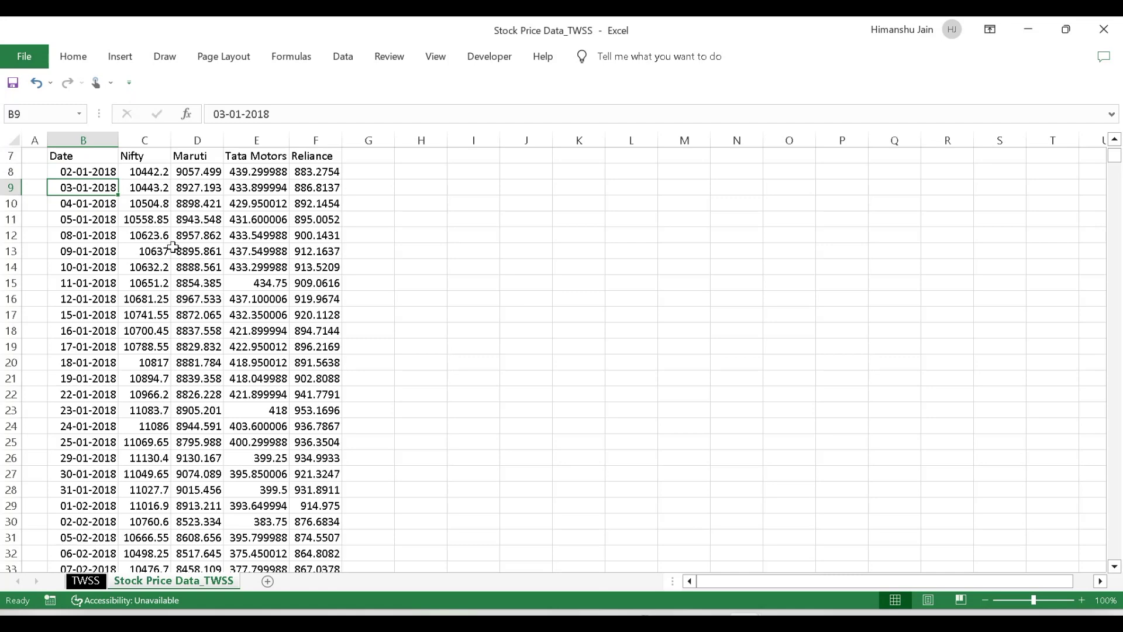
Look over the Nifty, Maruti, Tata Motors and Reliance price columns in the table.
{"action": "scroll", "coordinate": [195, 268], "scroll_direction": "up", "scroll_amount": 2}
{"action": "left_click", "coordinate": [159, 256]}
{"action": "left_click", "coordinate": [199, 253]}
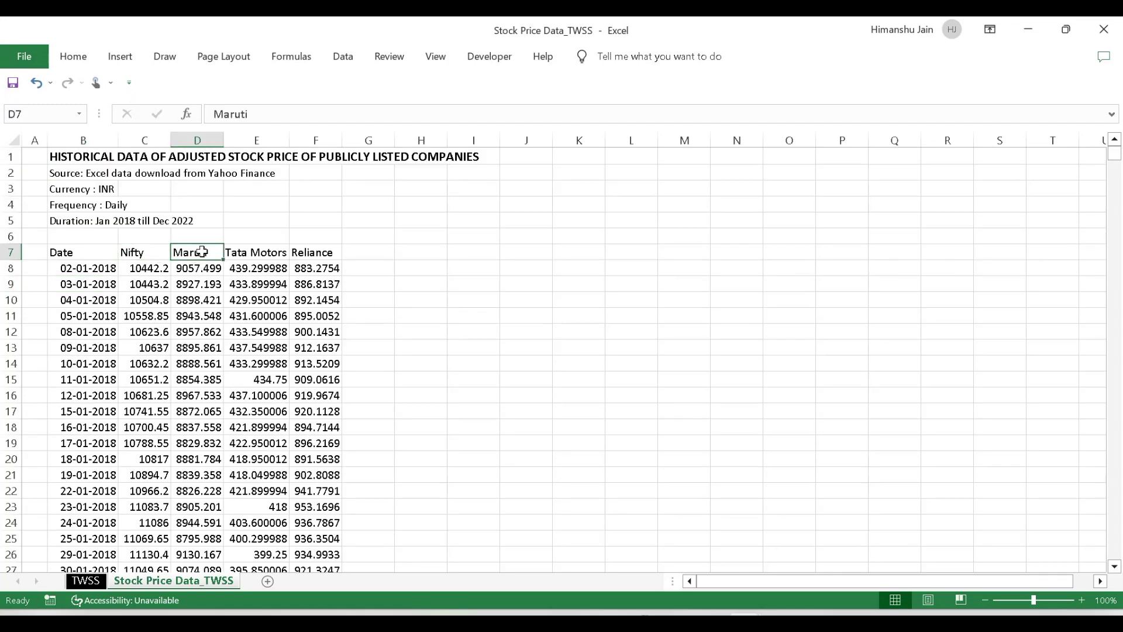
{"action": "left_click", "coordinate": [269, 252]}
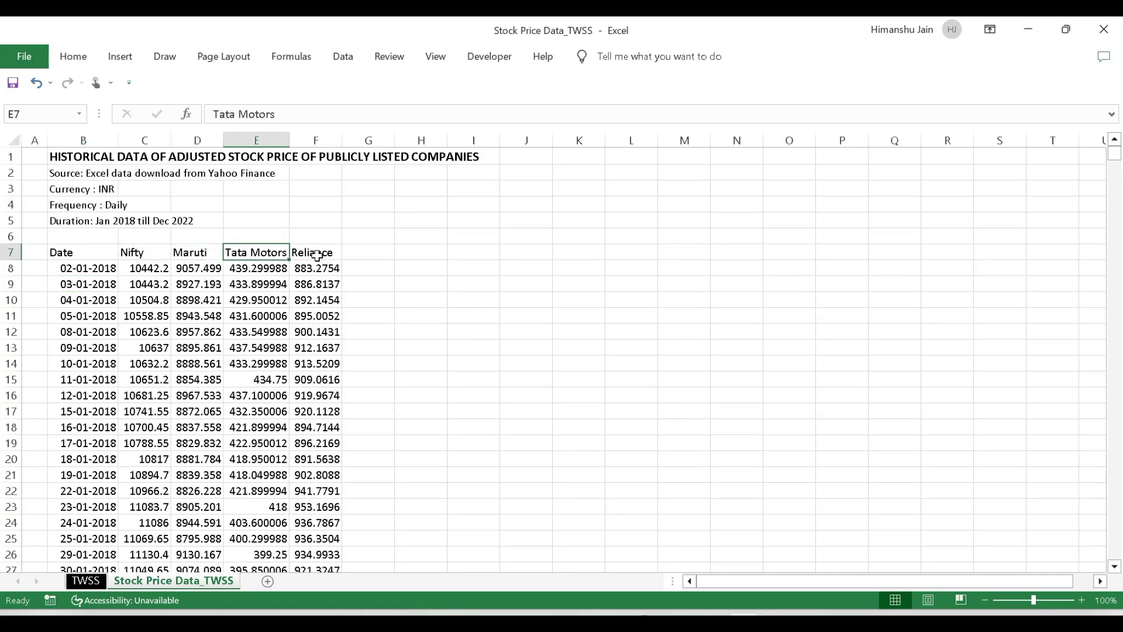
{"action": "left_click", "coordinate": [317, 255]}
{"action": "left_click", "coordinate": [307, 316]}
{"action": "left_click_drag", "start_coordinate": [146, 252], "coordinate": [320, 328]}
{"action": "left_click", "coordinate": [474, 284]}
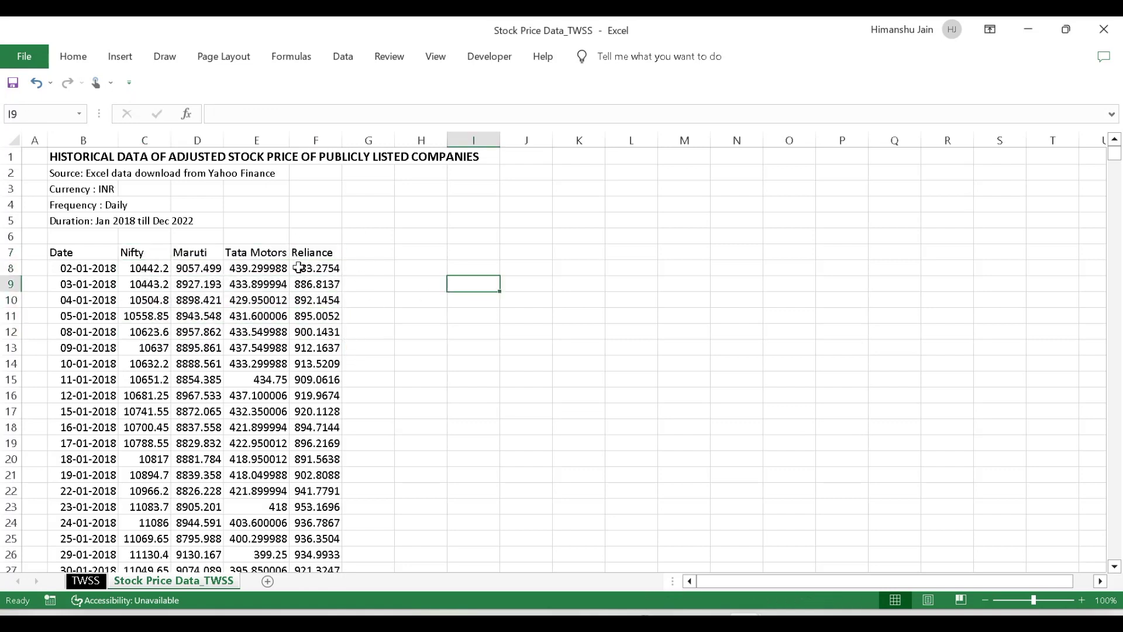
Examine how the date and the prices are formatted across the first data row, from Date to Reliance.
{"action": "left_click", "coordinate": [97, 253]}
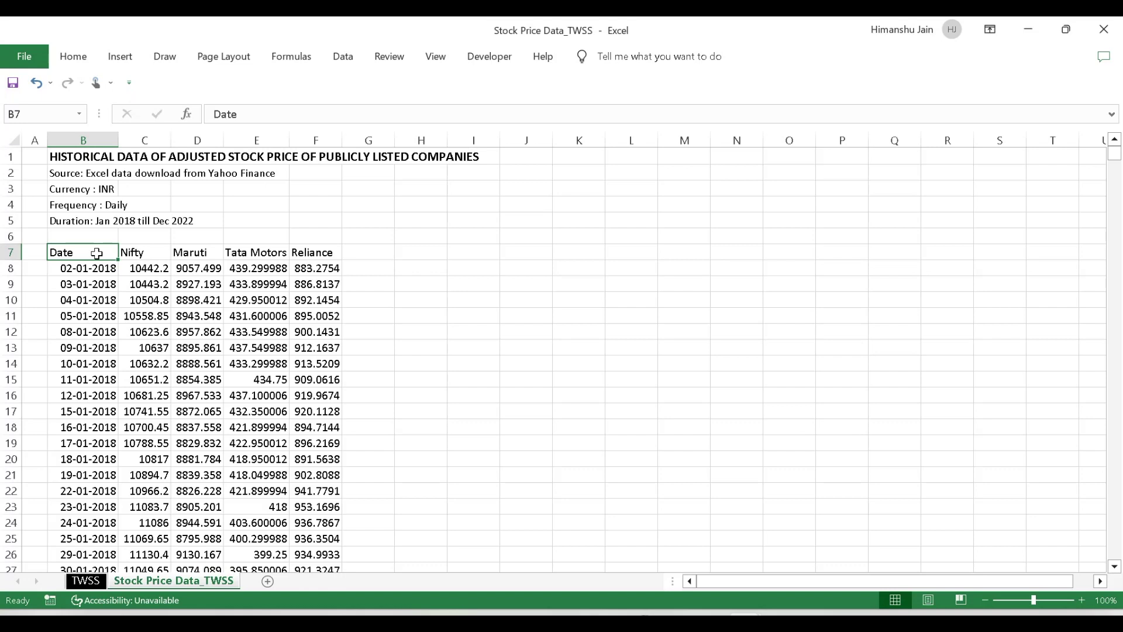
{"action": "key", "text": "Down"}
{"action": "key", "text": "Left"}
{"action": "key", "text": "Right"}
{"action": "key", "text": "Right"}
{"action": "key", "text": "Right"}
{"action": "key", "text": "Right"}
{"action": "key", "text": "Left"}
{"action": "key", "text": "Left"}
{"action": "key", "text": "Left"}
{"action": "key", "text": "Left"}
{"action": "key", "text": "Right"}
{"action": "key", "text": "Right"}
{"action": "key", "text": "Right"}
{"action": "key", "text": "Right"}
{"action": "key", "text": "Right"}
{"action": "key", "text": "Left"}
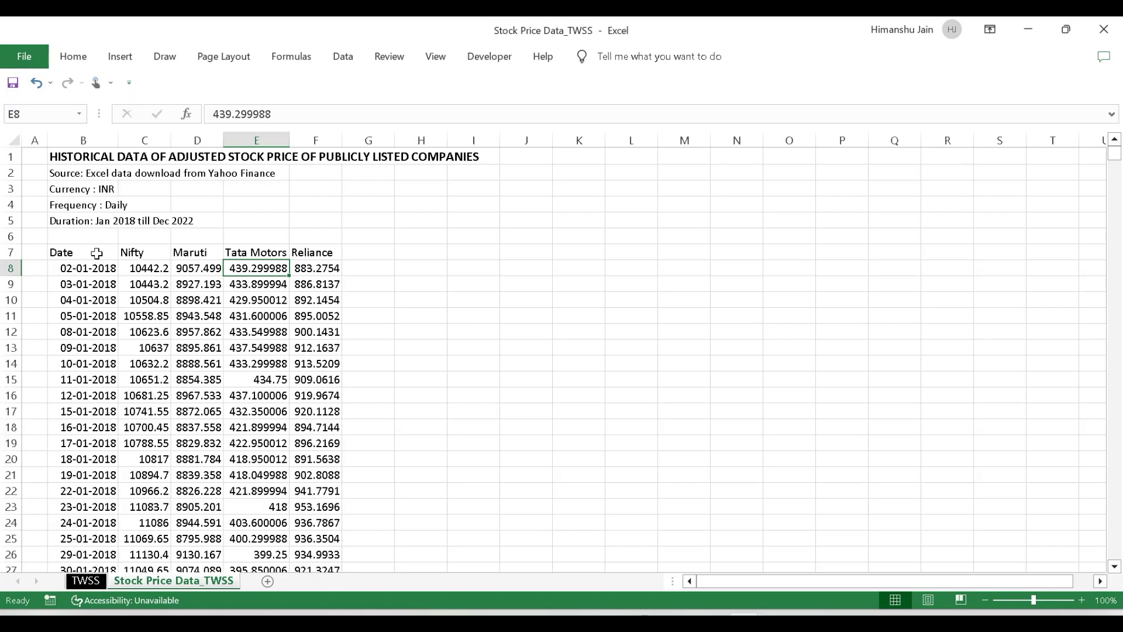
{"action": "key", "text": "Left"}
{"action": "key", "text": "Left"}
{"action": "key", "text": "Left"}
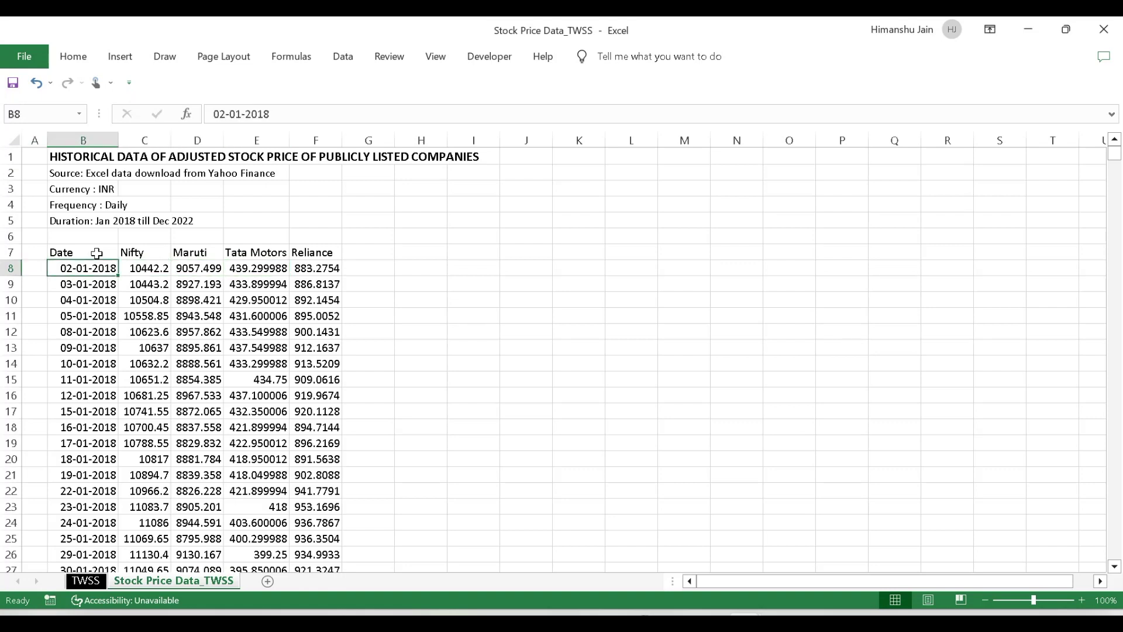
Apply the dd-mmm-yy date format to the first date in cell B8.
{"action": "key", "text": "Down"}
{"action": "key", "text": "Up"}
{"action": "key", "text": "Left"}
{"action": "key", "text": "Right"}
{"action": "key", "text": "Right"}
{"action": "key", "text": "Left"}
{"action": "key", "text": "Left"}
{"action": "key", "text": "Right"}
{"action": "key", "text": "Right"}
{"action": "key", "text": "Left"}
{"action": "key", "text": "Left"}
{"action": "key", "text": "Right"}
{"action": "key", "text": "ctrl+shift+3"}
Handwrite the note "Ctrl+Shift+3" in ink over the empty cells around columns L to N, above the table's header row.
{"action": "mouse_move", "coordinate": [608, 182]}
{"action": "left_mouse_down"}
{"action": "mouse_move", "coordinate": [614, 195]}
{"action": "mouse_move", "coordinate": [660, 181]}
{"action": "mouse_move", "coordinate": [648, 195]}
{"action": "left_mouse_up"}
{"action": "left_click_drag", "start_coordinate": [665, 180], "coordinate": [664, 191]}
{"action": "mouse_move", "coordinate": [676, 174]}
{"action": "left_mouse_down"}
{"action": "mouse_move", "coordinate": [674, 191]}
{"action": "mouse_move", "coordinate": [712, 185]}
{"action": "left_mouse_up"}
{"action": "left_click_drag", "start_coordinate": [701, 180], "coordinate": [737, 184]}
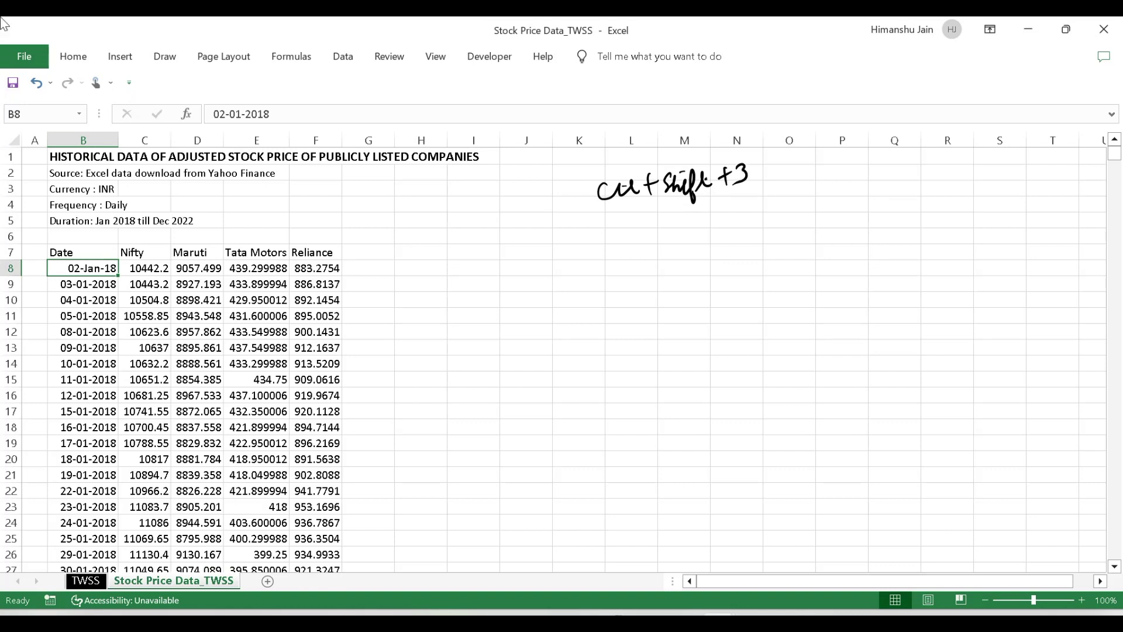
Format every date in the Date column, B8 to B1237, in the dd-mmm-yy style.
{"action": "left_click", "coordinate": [132, 381]}
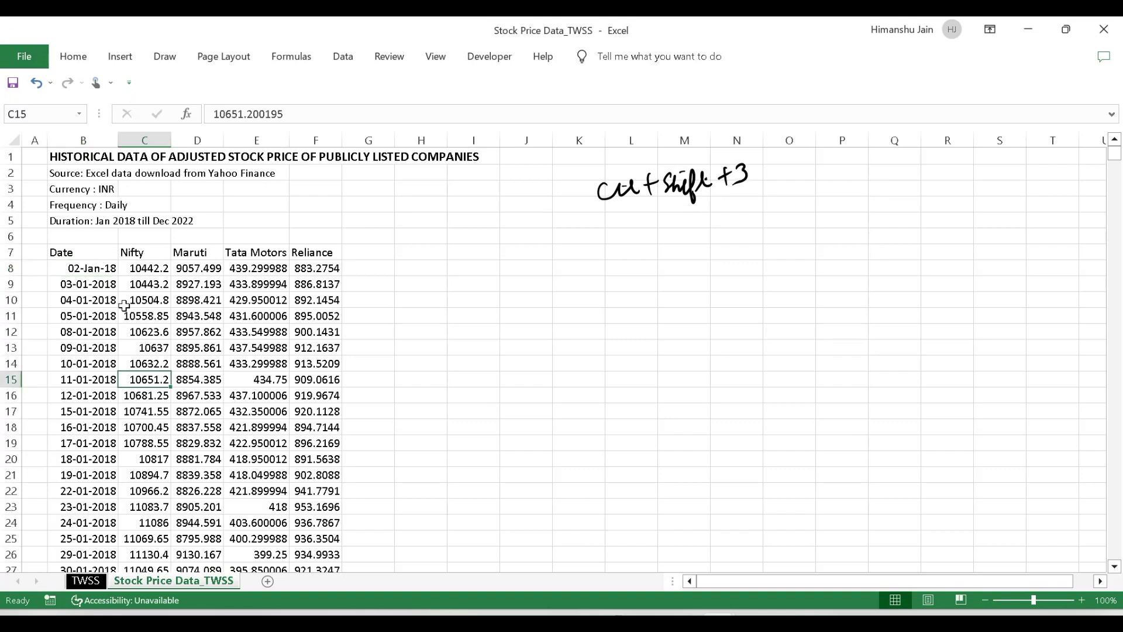
{"action": "left_click", "coordinate": [98, 271]}
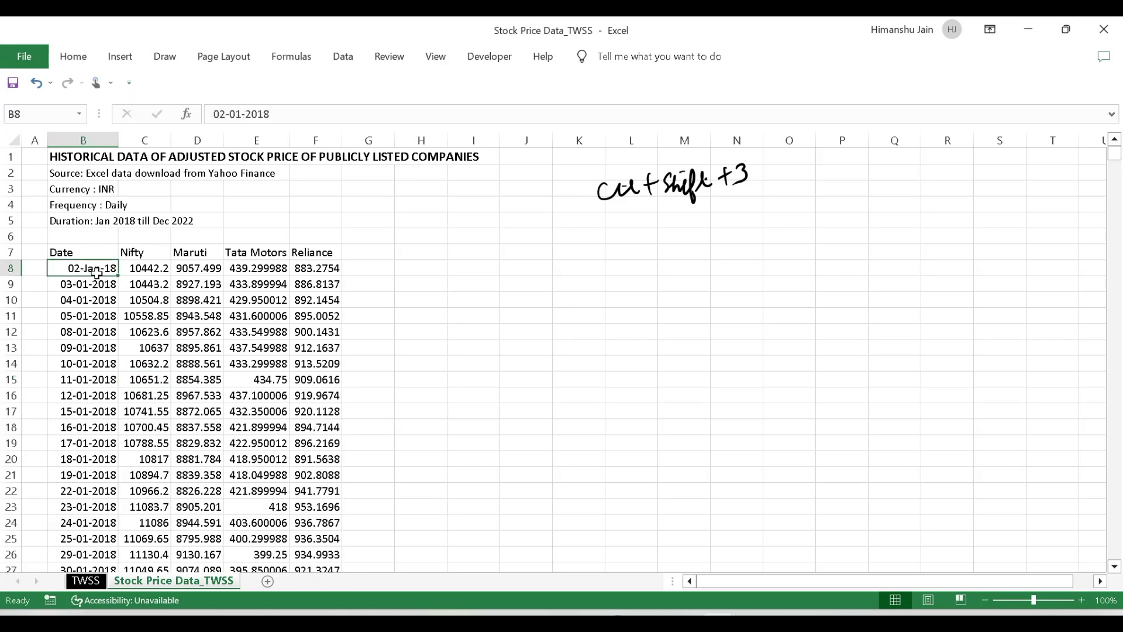
{"action": "key", "text": "ctrl+shift+Down"}
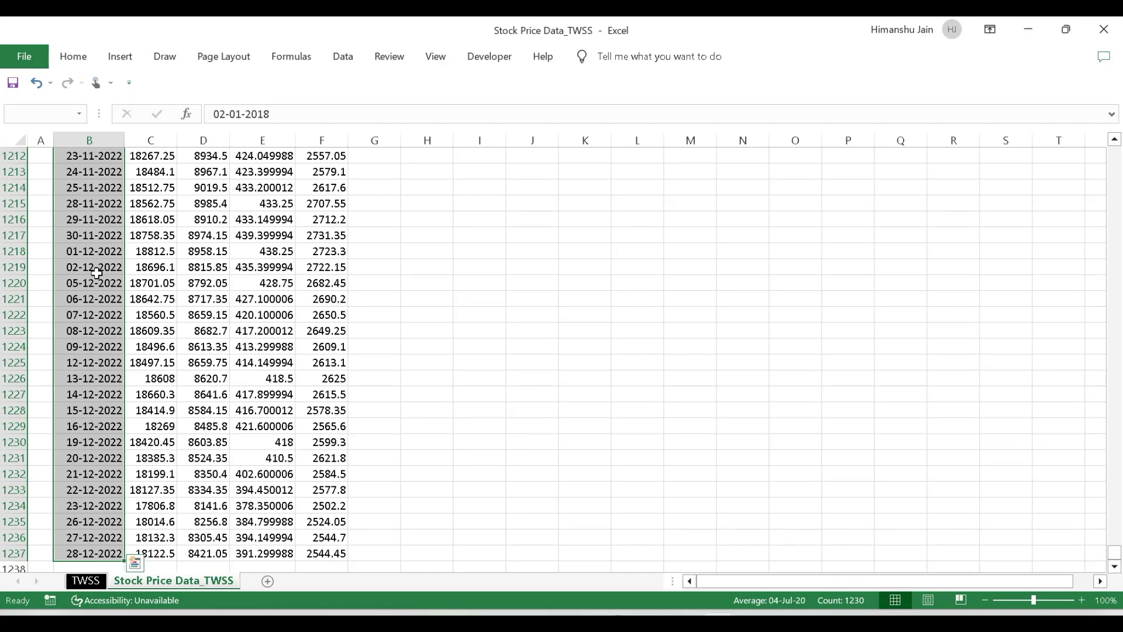
{"action": "key", "text": "ctrl+q"}
{"action": "left_click", "coordinate": [98, 283]}
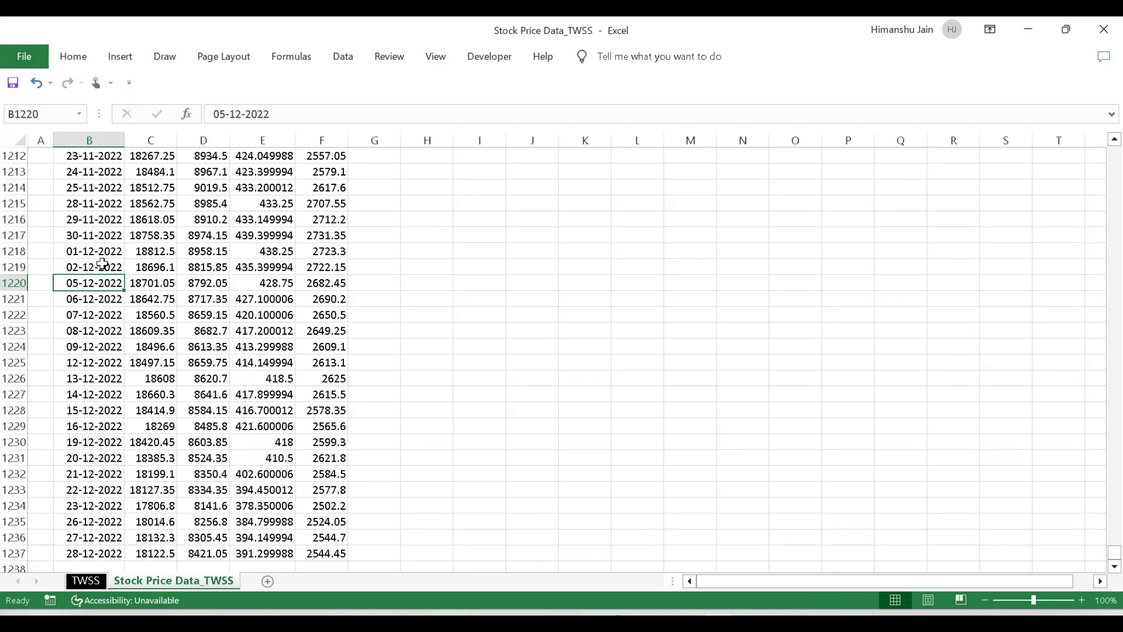
{"action": "key", "text": "ctrl+Up"}
{"action": "key", "text": "ctrl+shift+Down"}
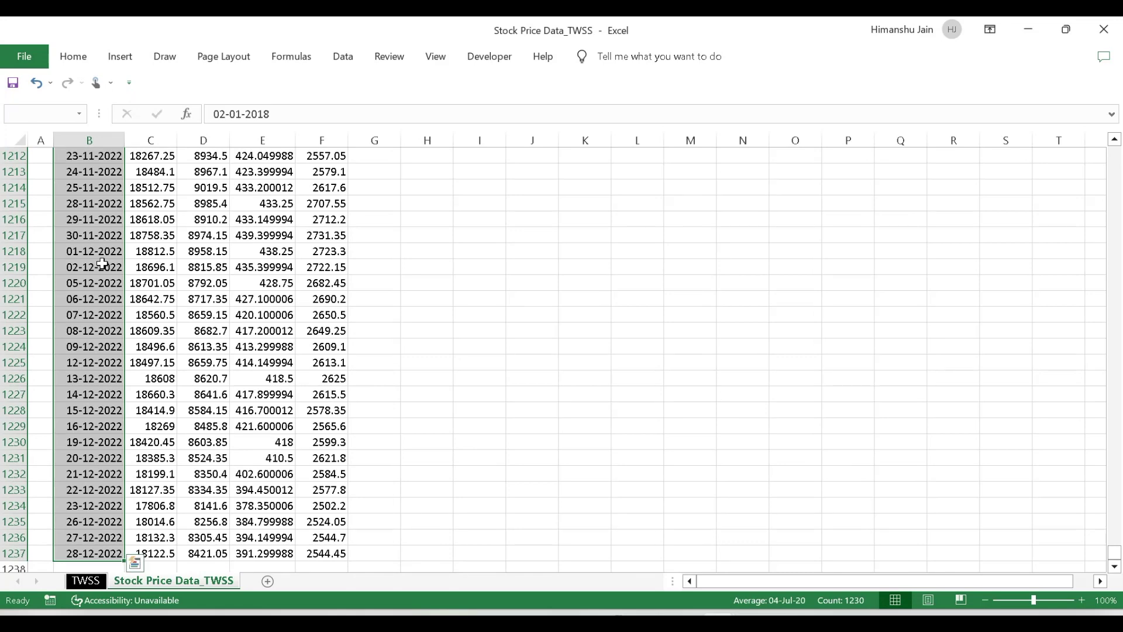
{"action": "key", "text": "ctrl+BackSpace"}
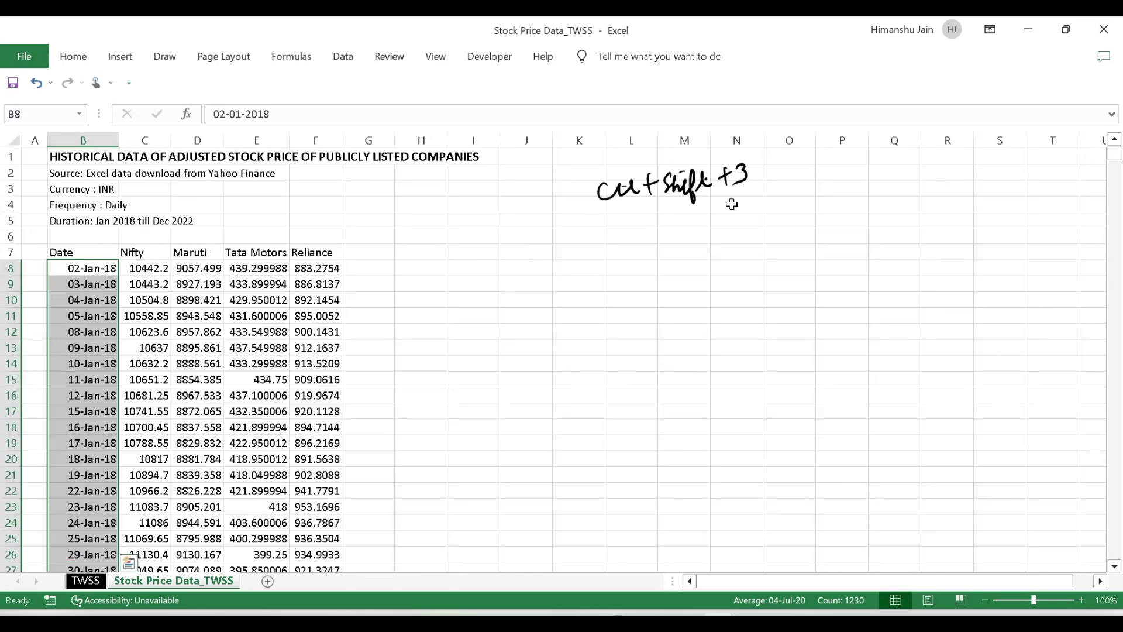
{"action": "key", "text": "ctrl+shift+3"}
{"action": "left_click", "coordinate": [162, 314]}
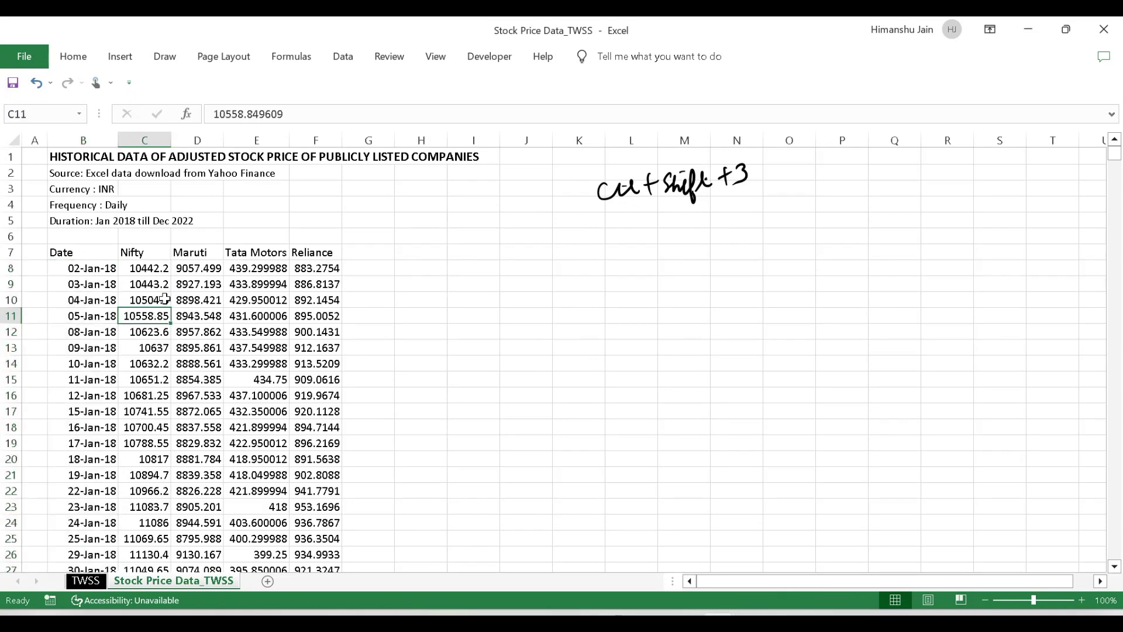
Examine the number formatting of the price values in row 8.
{"action": "left_click", "coordinate": [153, 270]}
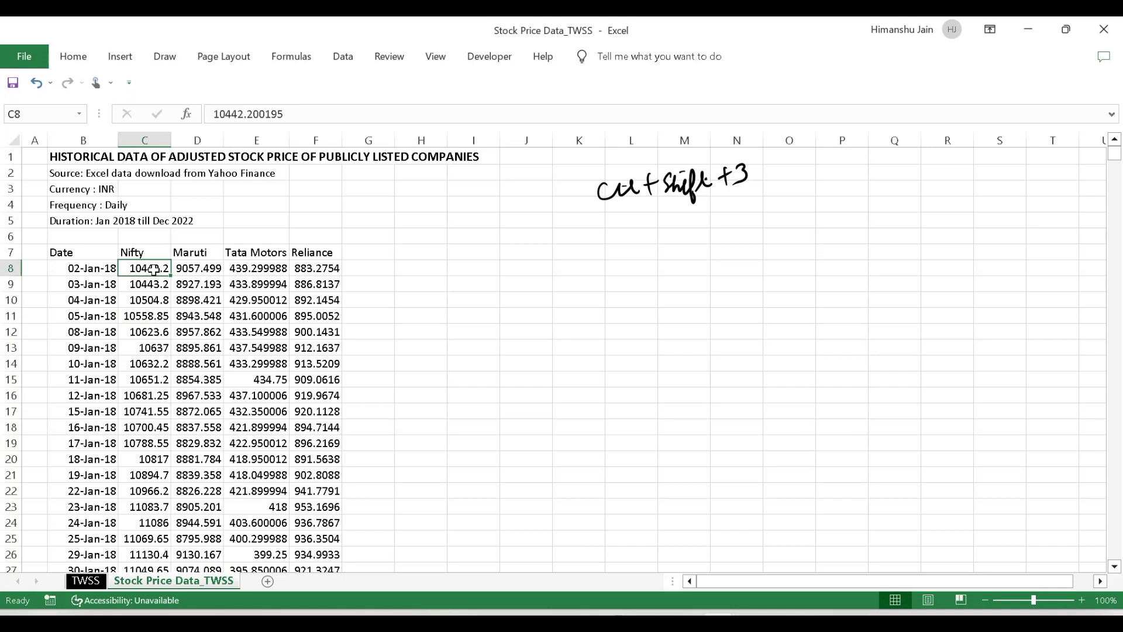
{"action": "key", "text": "Right"}
{"action": "key", "text": "Right"}
{"action": "key", "text": "Right"}
{"action": "key", "text": "Right"}
{"action": "key", "text": "Left"}
{"action": "key", "text": "Left"}
{"action": "key", "text": "Left"}
{"action": "key", "text": "Left"}
{"action": "key", "text": "Right"}
{"action": "key", "text": "Right"}
{"action": "key", "text": "Left"}
{"action": "key", "text": "Left"}
Apply the comma number style to all prices from Nifty to Reliance, C8:F1237.
{"action": "key", "text": "ctrl+shift+Right"}
{"action": "key", "text": "ctrl+shift+Down"}
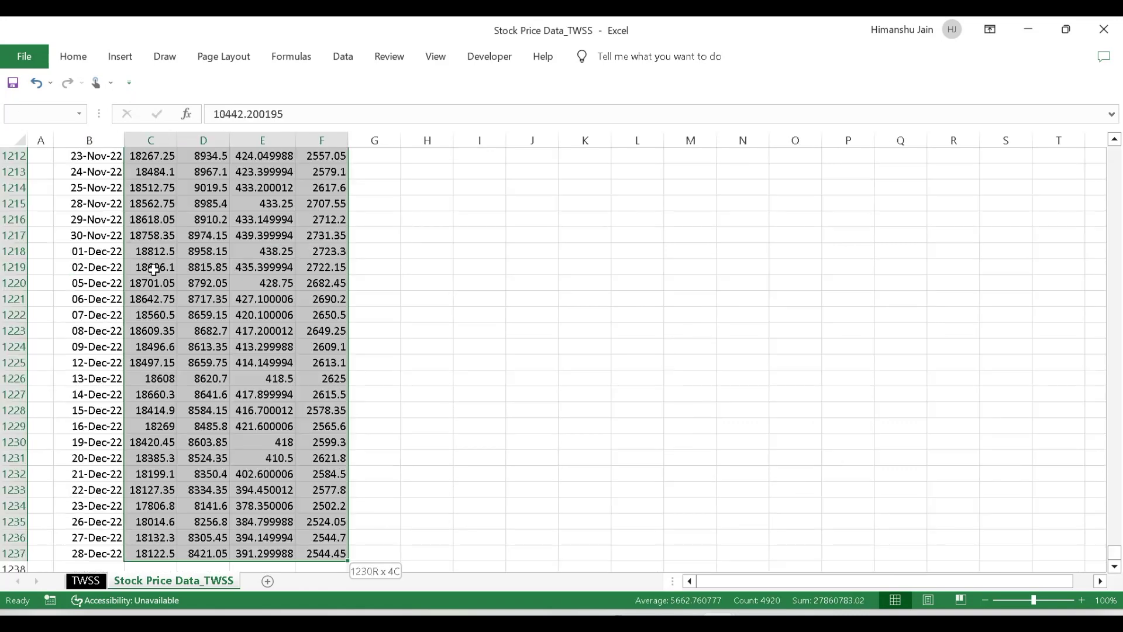
{"action": "key", "text": "alt"}
{"action": "key", "text": "h"}
{"action": "key", "text": "k"}
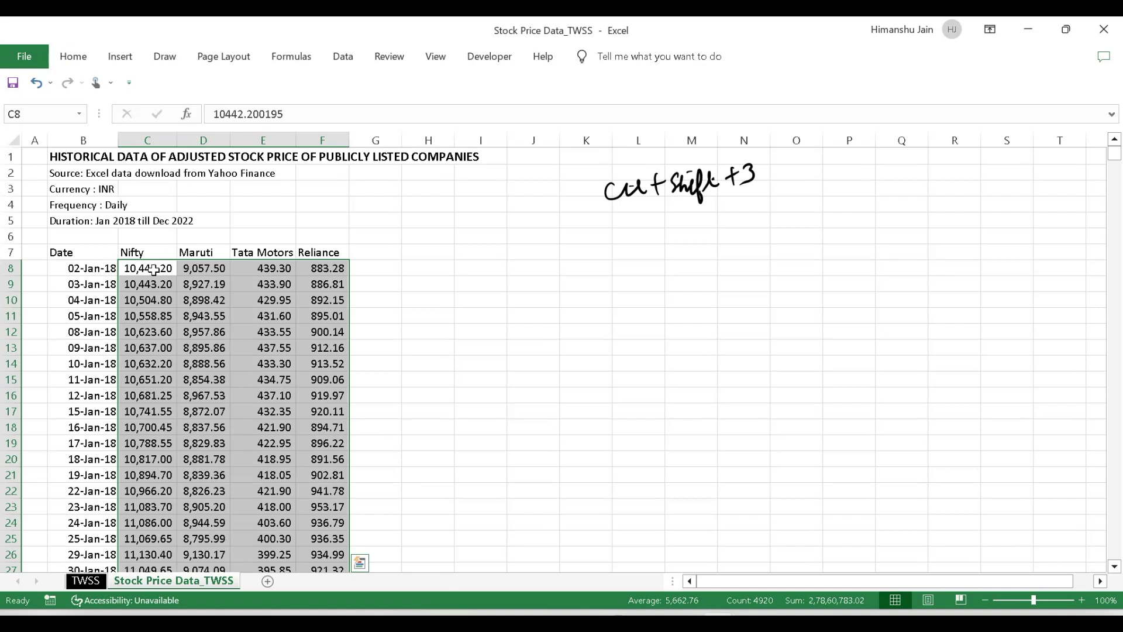
Decrease the decimals of the selected prices to zero decimal places.
{"action": "key", "text": "alt"}
{"action": "key", "text": "h"}
{"action": "key", "text": "9"}
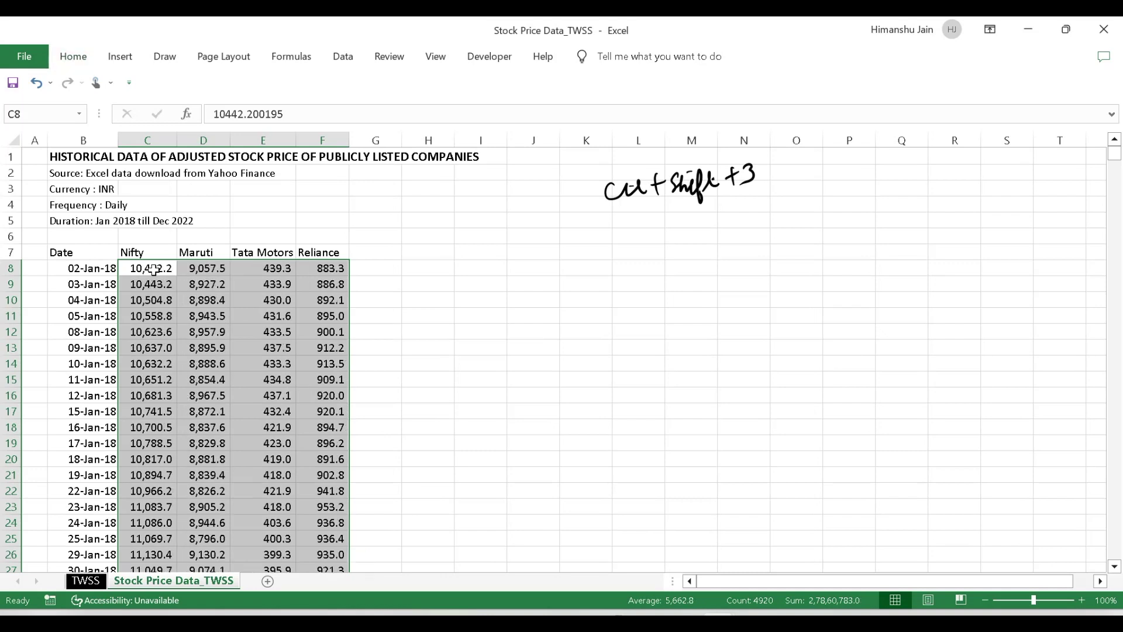
{"action": "key", "text": "alt"}
{"action": "key", "text": "h"}
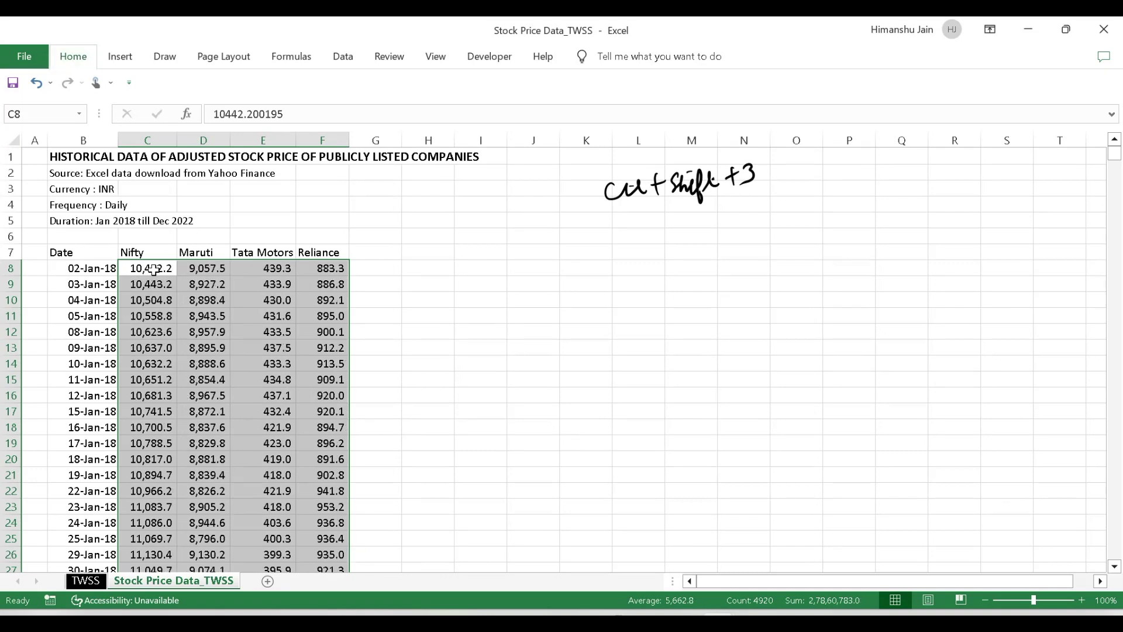
{"action": "key", "text": "9"}
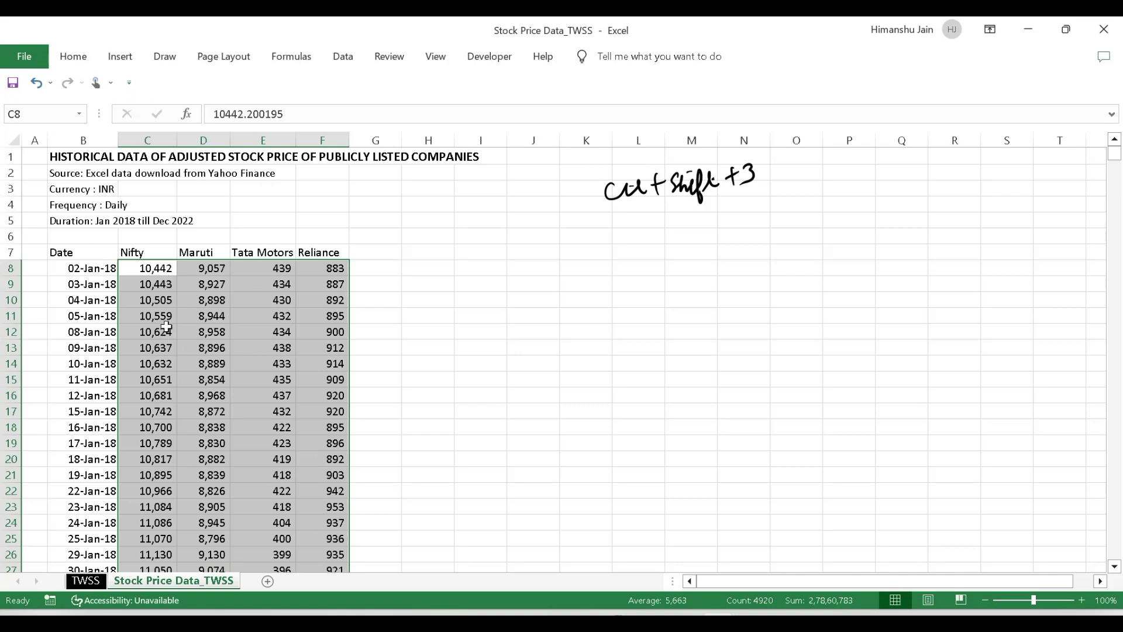
Review the reformatted prices from the first to the last row and the four price column headers.
{"action": "left_click_drag", "start_coordinate": [155, 269], "coordinate": [328, 373]}
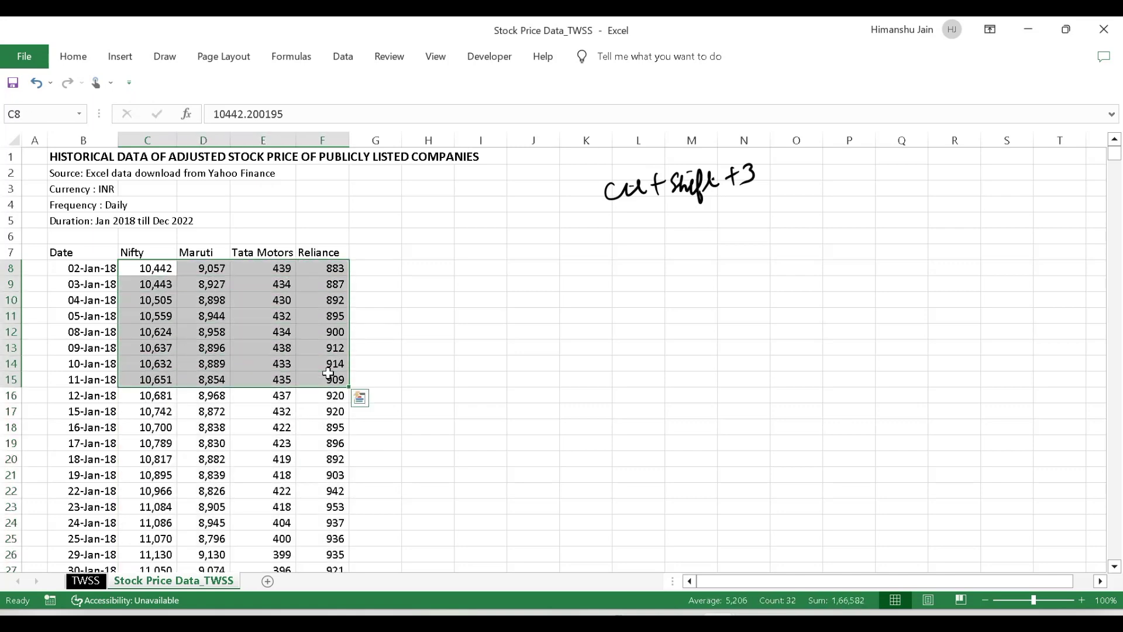
{"action": "key", "text": "ctrl+Down"}
{"action": "key", "text": "ctrl+Up"}
{"action": "key", "text": "Down"}
{"action": "key", "text": "Down"}
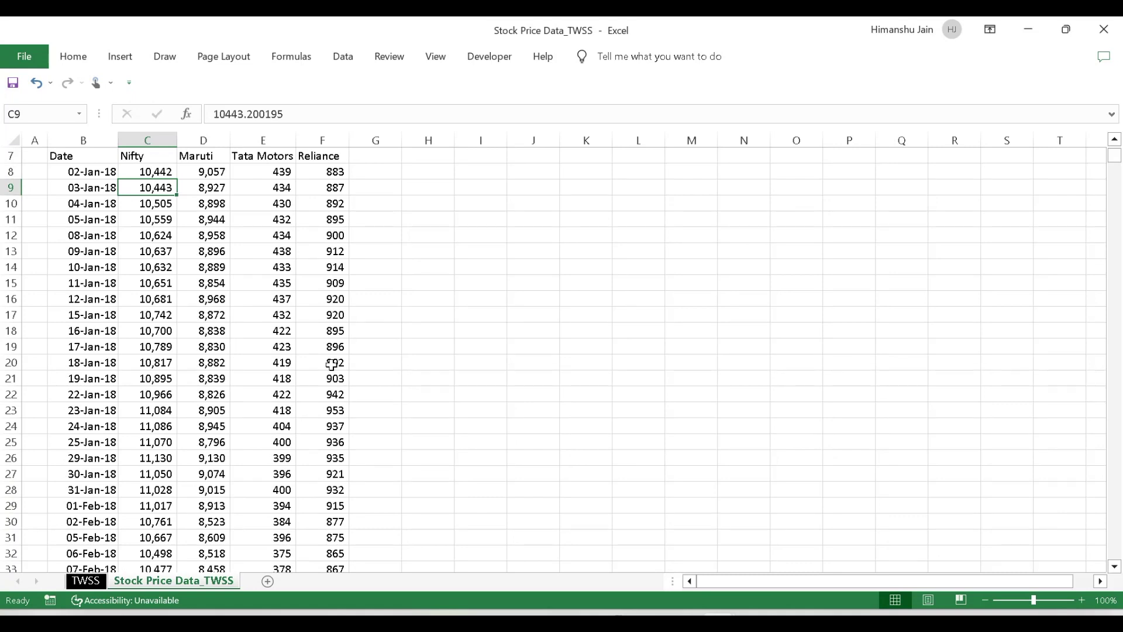
{"action": "scroll", "coordinate": [362, 351], "scroll_direction": "up", "scroll_amount": 2}
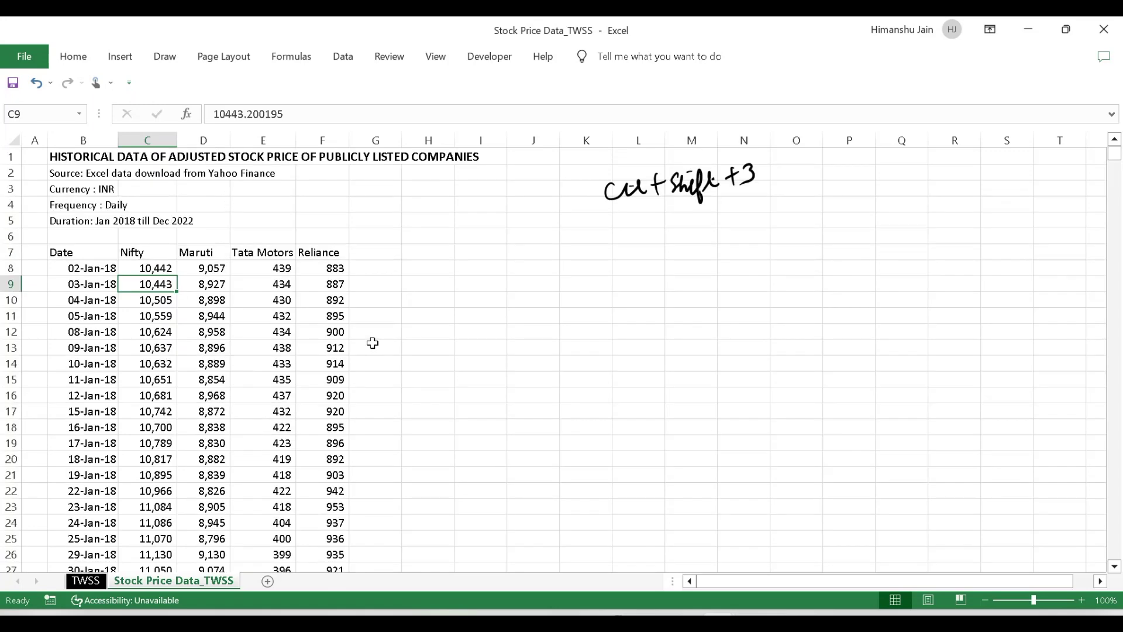
{"action": "left_click", "coordinate": [224, 283]}
{"action": "left_click", "coordinate": [149, 269]}
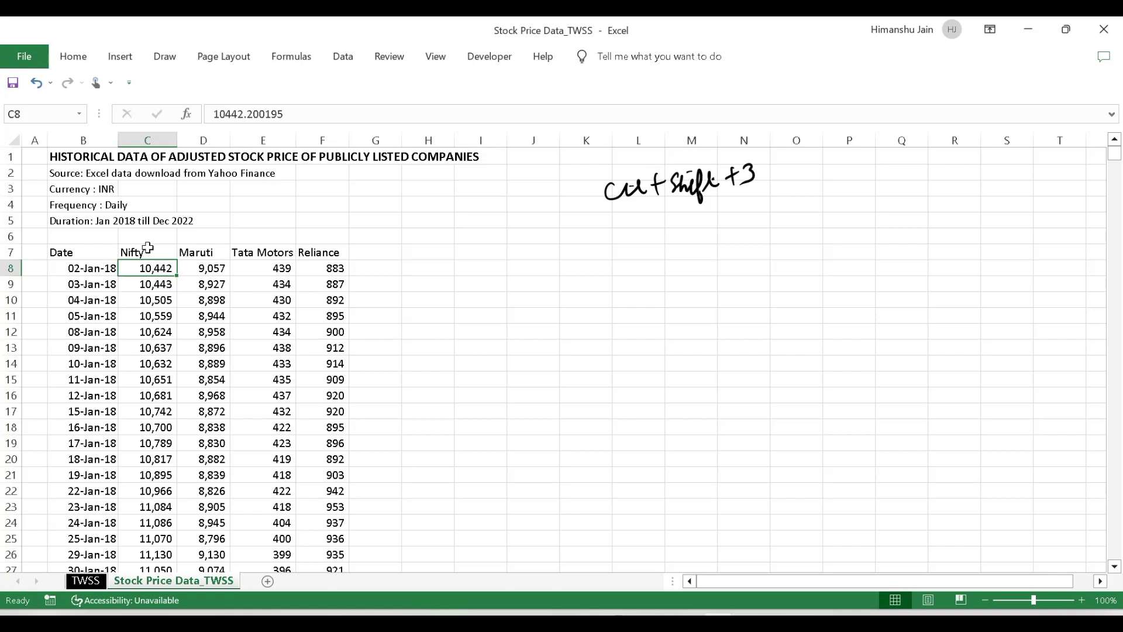
{"action": "left_click", "coordinate": [148, 250]}
{"action": "left_click", "coordinate": [204, 251]}
{"action": "left_click", "coordinate": [268, 252]}
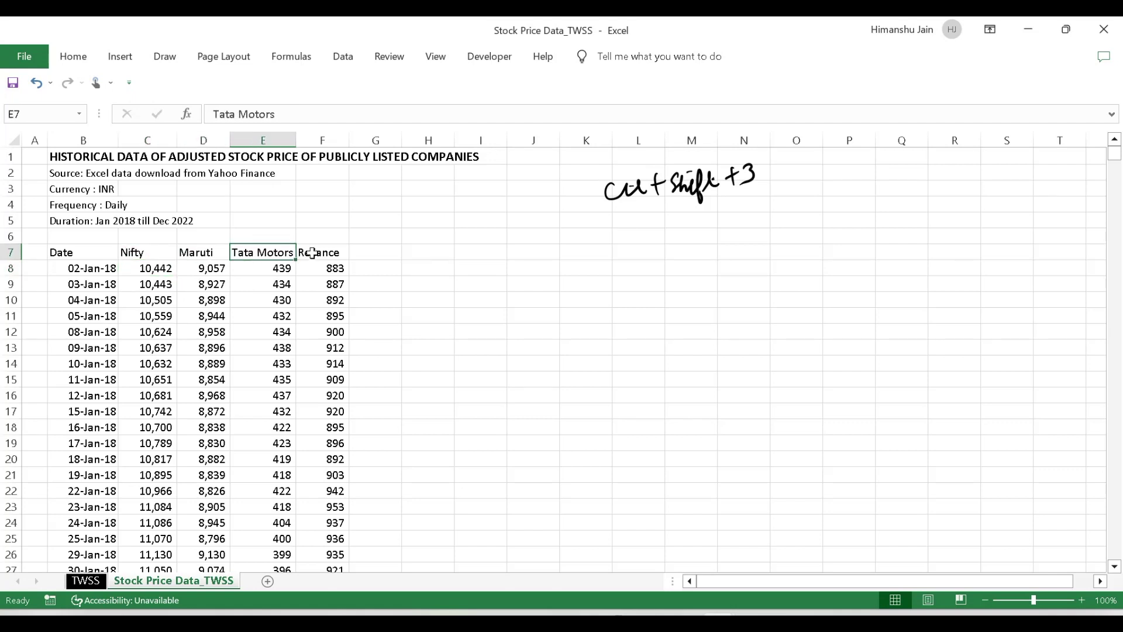
{"action": "left_click", "coordinate": [313, 252]}
Select the full stock price table including its headers, from Date to Reliance, B7:F1237.
{"action": "key", "text": "Left"}
{"action": "key", "text": "Left"}
{"action": "key", "text": "Left"}
{"action": "key", "text": "Left"}
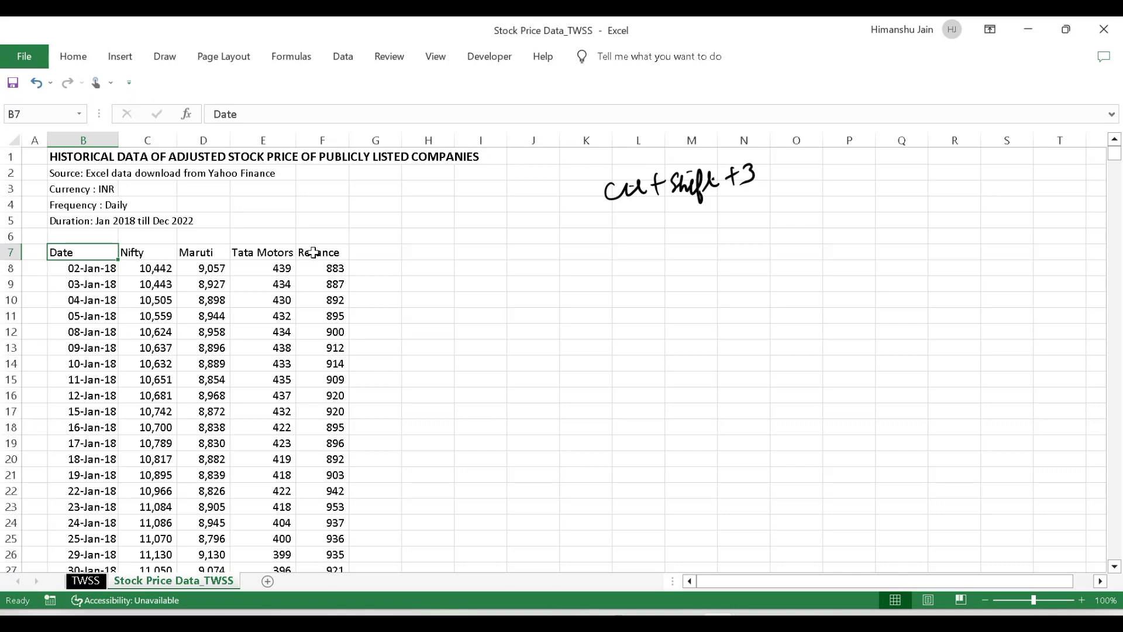
{"action": "key", "text": "ctrl+shift+Right"}
{"action": "key", "text": "ctrl+shift+Down"}
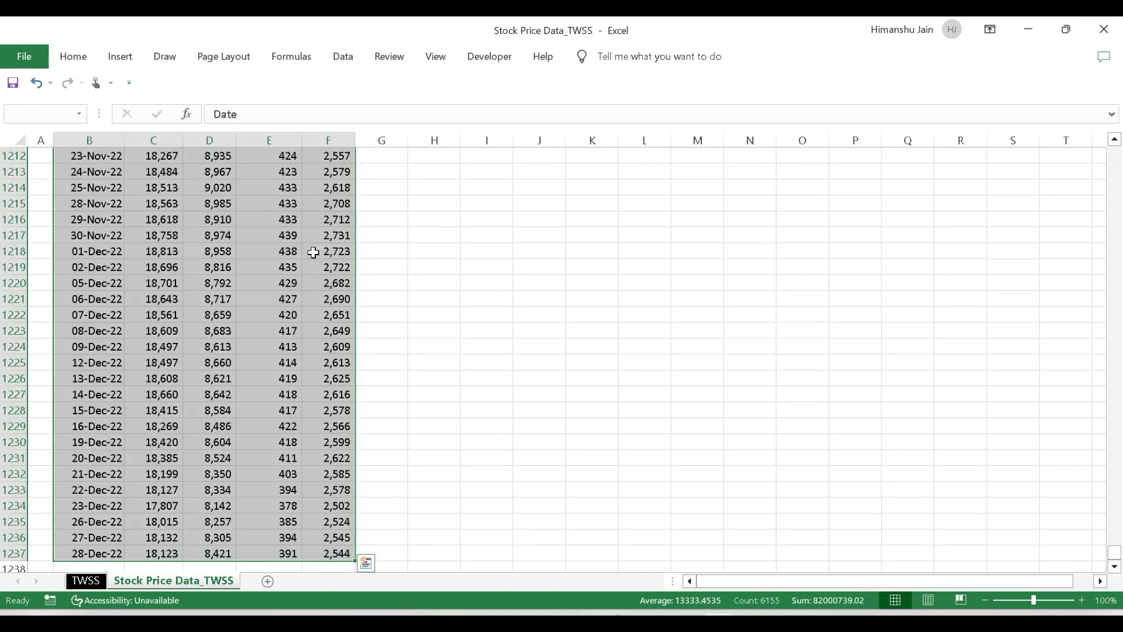
Insert a basic 2-D line chart of the selected table and place it beside the data, over columns I to P.
{"action": "key", "text": "alt"}
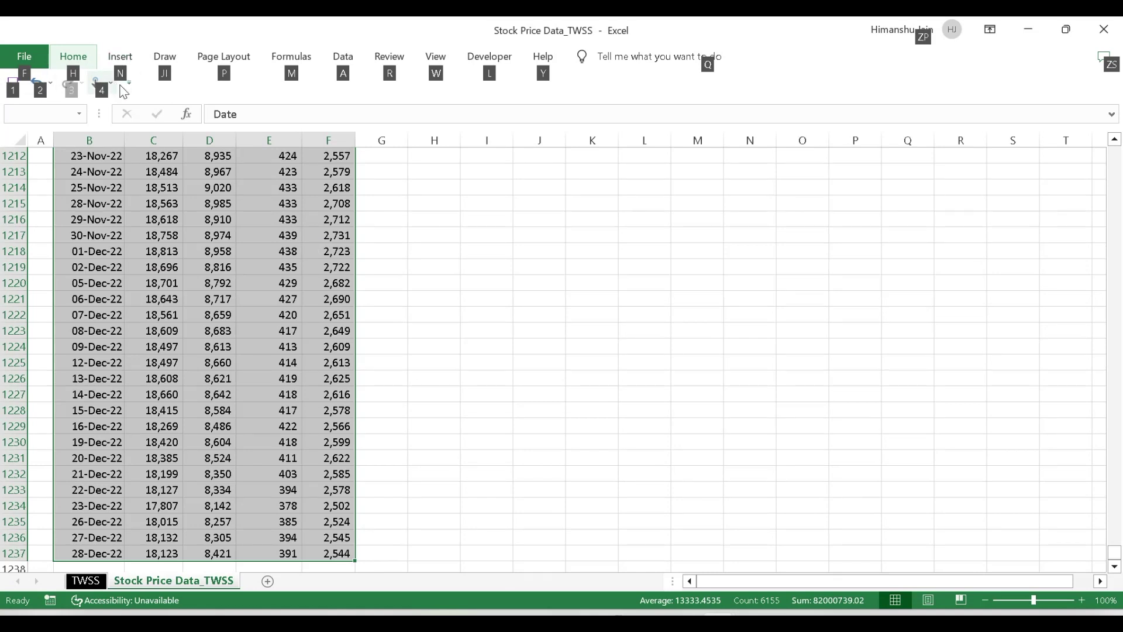
{"action": "key", "text": "alt"}
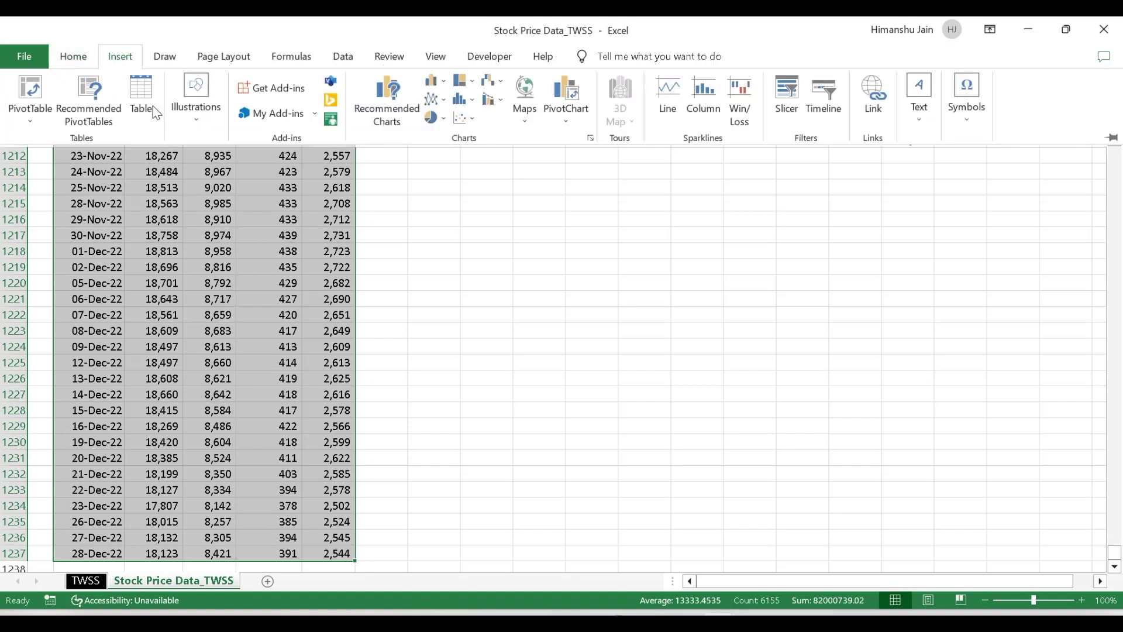
{"action": "key", "text": "alt+n"}
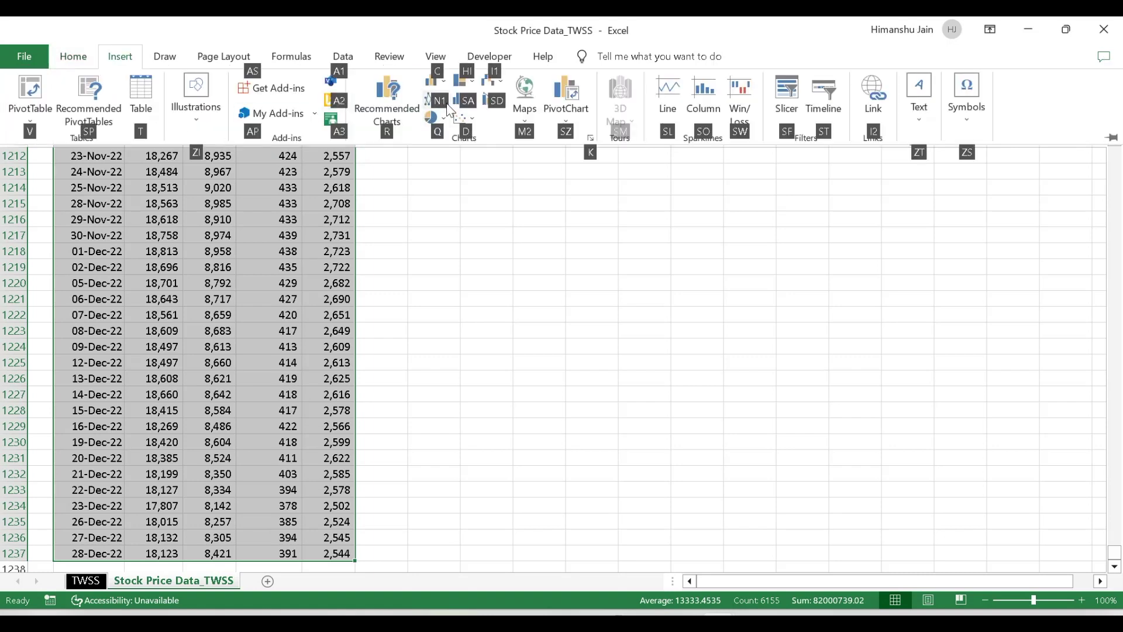
{"action": "key", "text": "n"}
{"action": "key", "text": "1"}
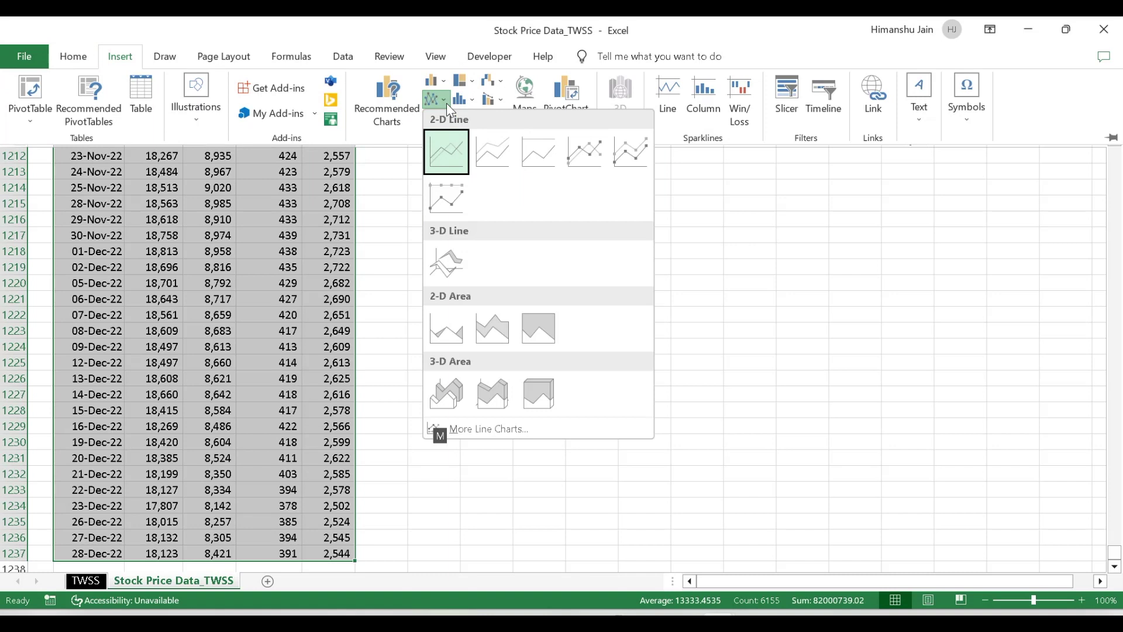
{"action": "key", "text": "Return"}
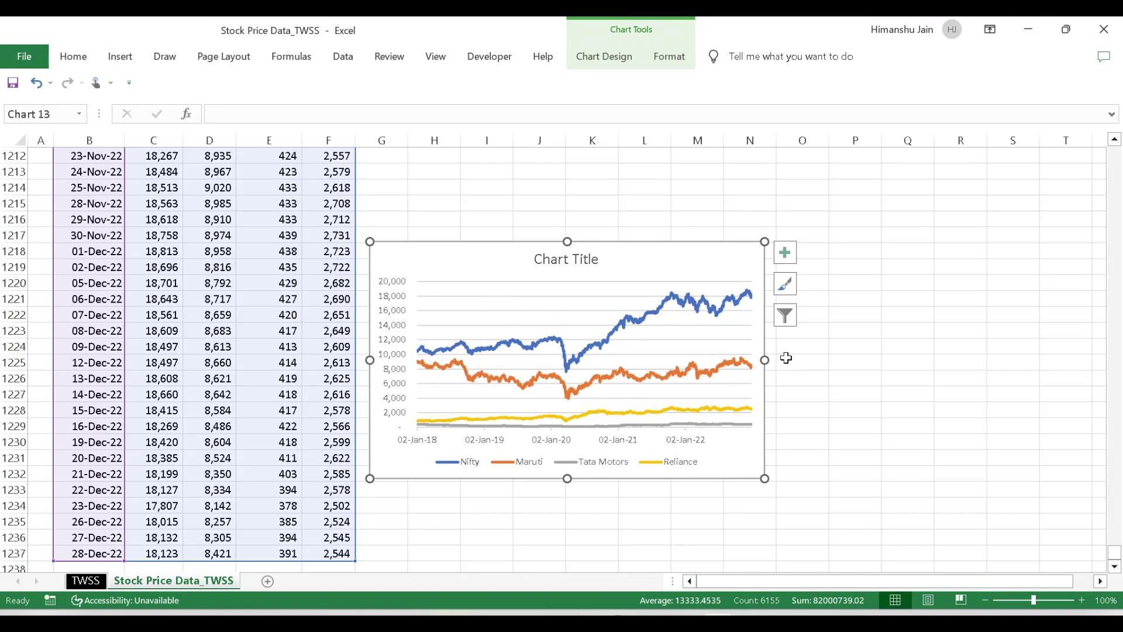
{"action": "left_click_drag", "start_coordinate": [519, 237], "coordinate": [619, 205]}
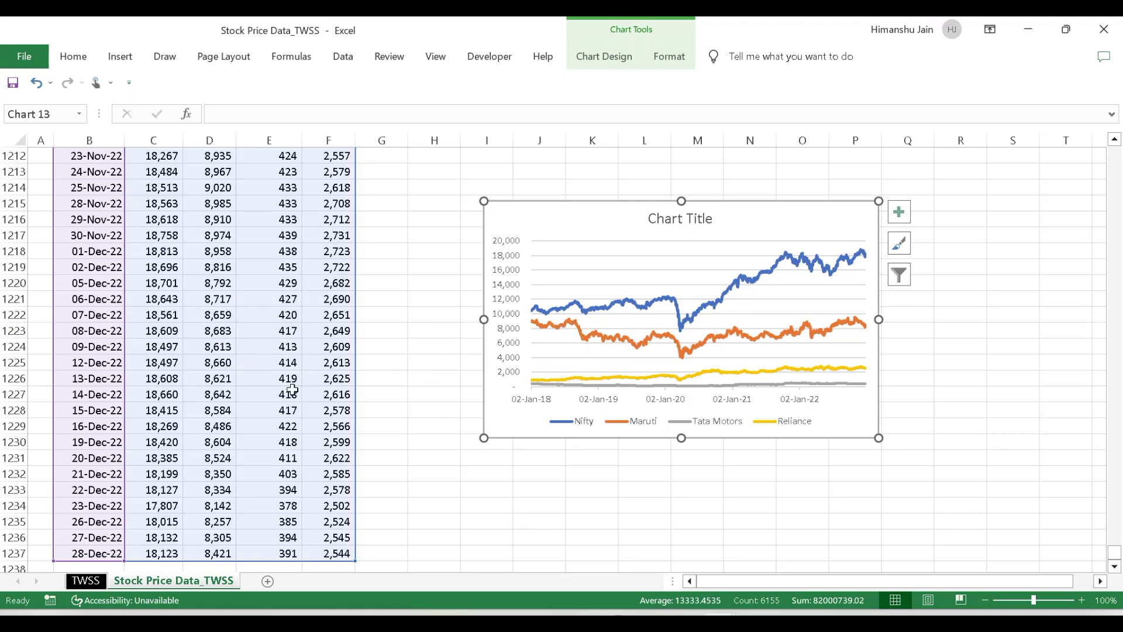
Compare the first and last Nifty prices in column C, rows 8 and 1237.
{"action": "left_click", "coordinate": [202, 385]}
{"action": "key", "text": "ctrl+Up"}
{"action": "key", "text": "Down"}
{"action": "key", "text": "Left"}
{"action": "key", "text": "Right"}
{"action": "key", "text": "Left"}
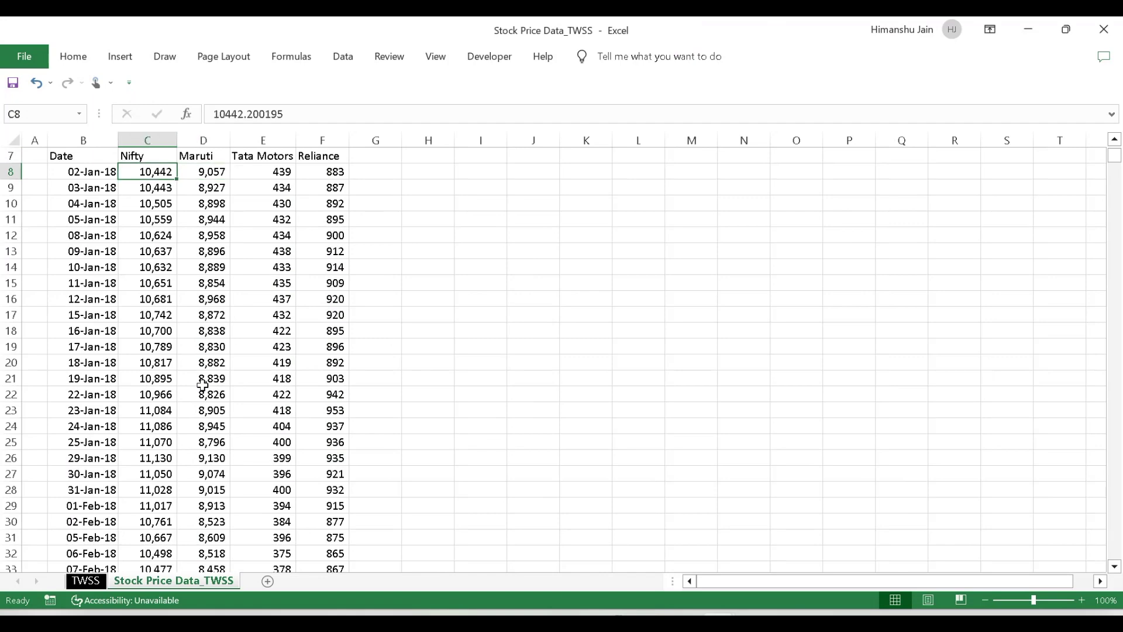
{"action": "key", "text": "ctrl+Down"}
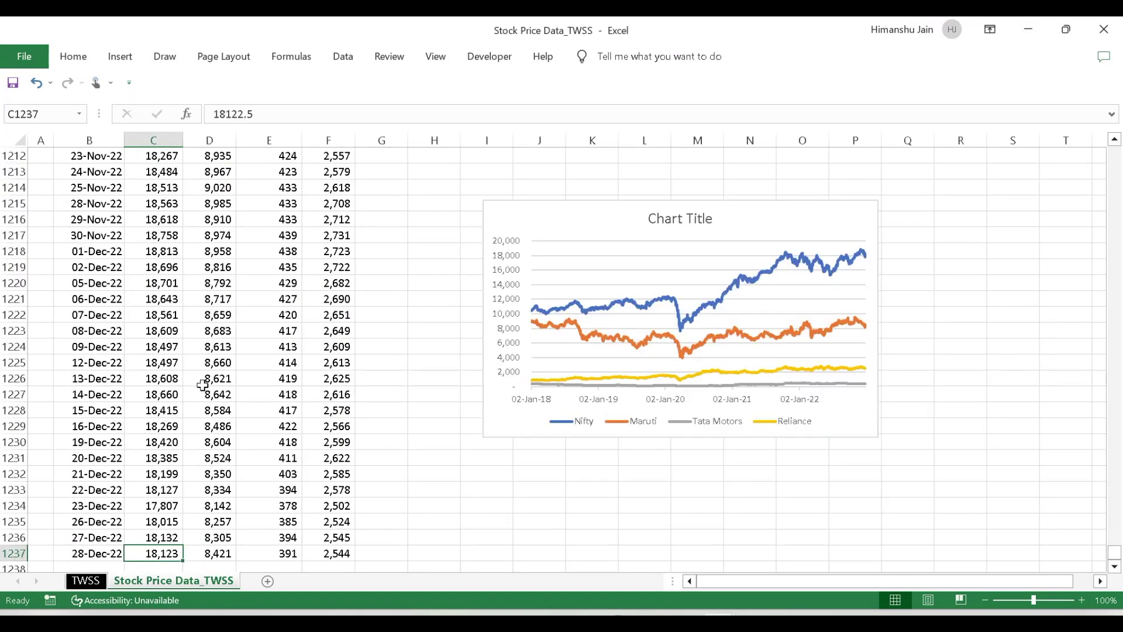
Compare the first and last Maruti prices in column D, rows 8 and 1237.
{"action": "key", "text": "ctrl+Up"}
{"action": "key", "text": "Down"}
{"action": "key", "text": "Right"}
{"action": "key", "text": "Right"}
{"action": "key", "text": "Left"}
{"action": "key", "text": "ctrl+Down"}
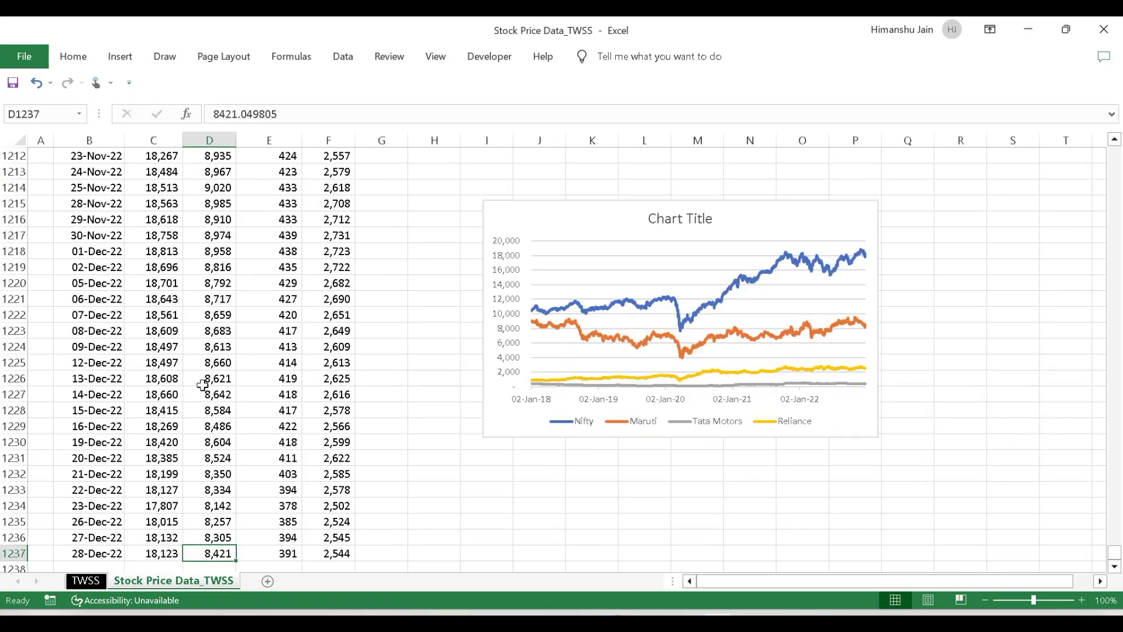
{"action": "key", "text": "Left"}
{"action": "key", "text": "Right"}
{"action": "key", "text": "ctrl+Up"}
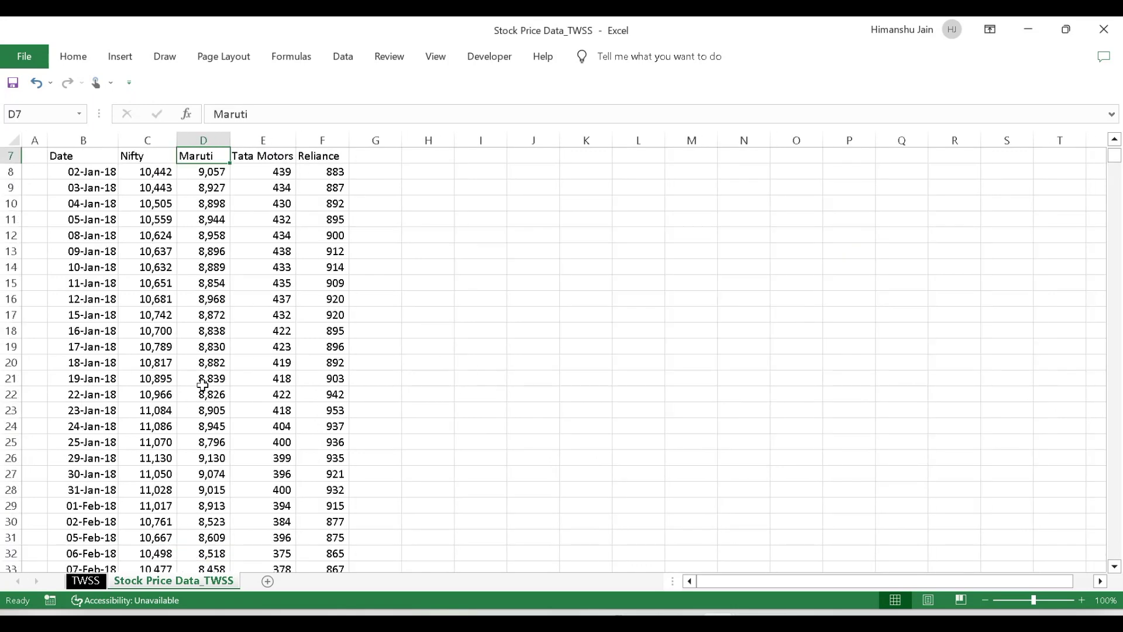
Compare the first and last Tata Motors prices in column E, rows 8 and 1237.
{"action": "key", "text": "Down"}
{"action": "key", "text": "Right"}
{"action": "key", "text": "Right"}
{"action": "key", "text": "Left"}
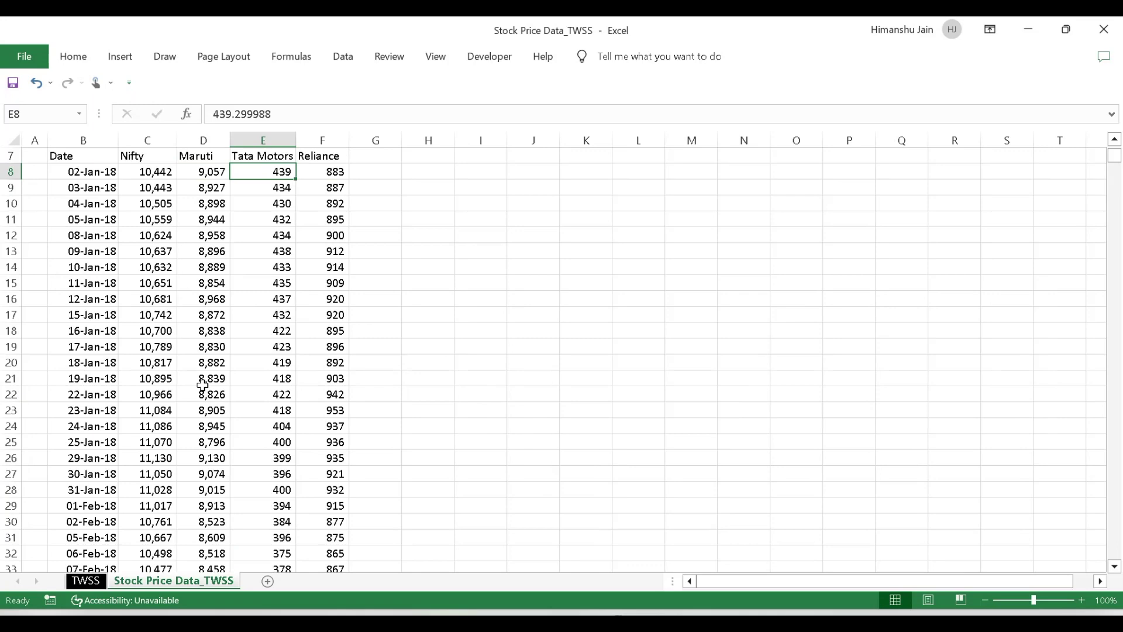
{"action": "key", "text": "ctrl+Down"}
{"action": "key", "text": "ctrl+Up"}
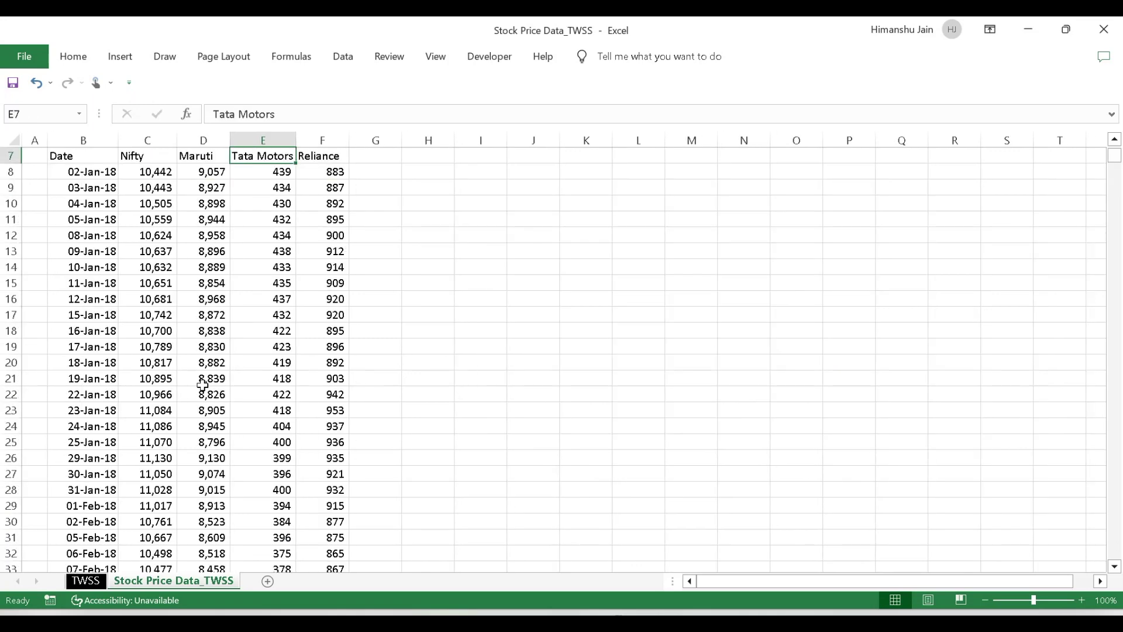
Compare the first and last Reliance prices in column F, rows 8 and 1237.
{"action": "key", "text": "Down"}
{"action": "key", "text": "Right"}
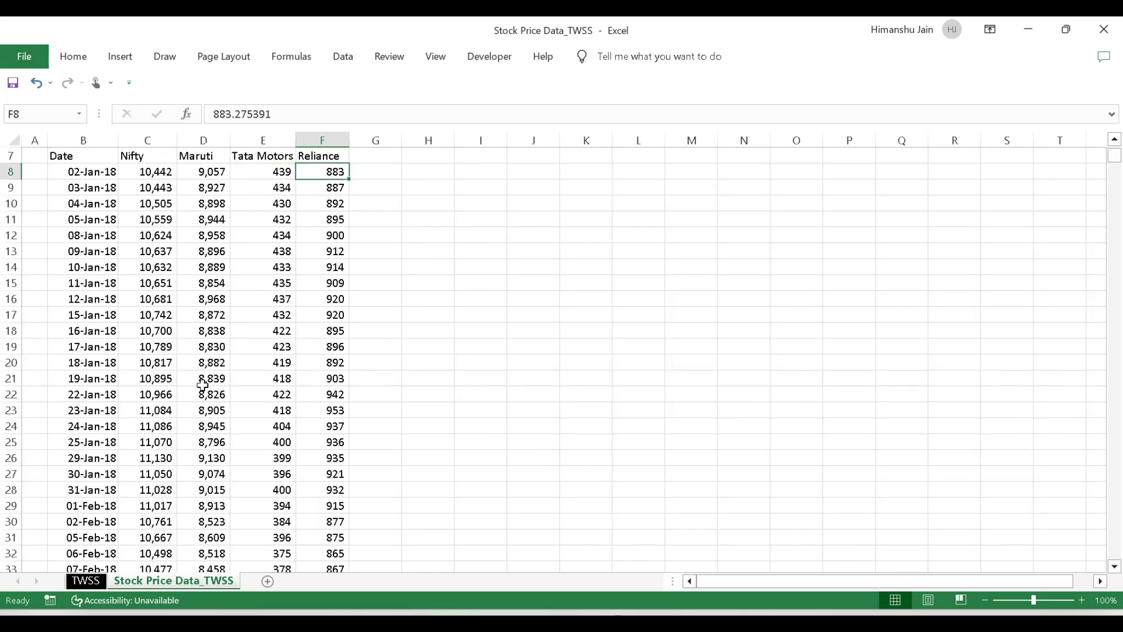
{"action": "key", "text": "ctrl+Down"}
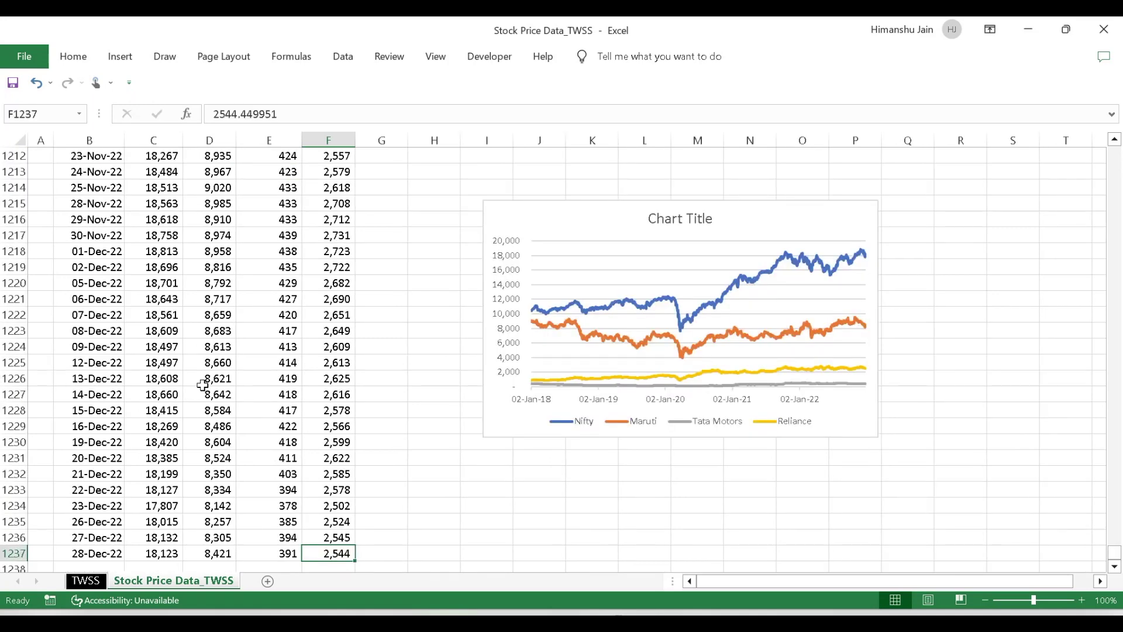
{"action": "key", "text": "ctrl+Up"}
{"action": "key", "text": "Down"}
{"action": "key", "text": "ctrl+Down"}
{"action": "key", "text": "ctrl+Up"}
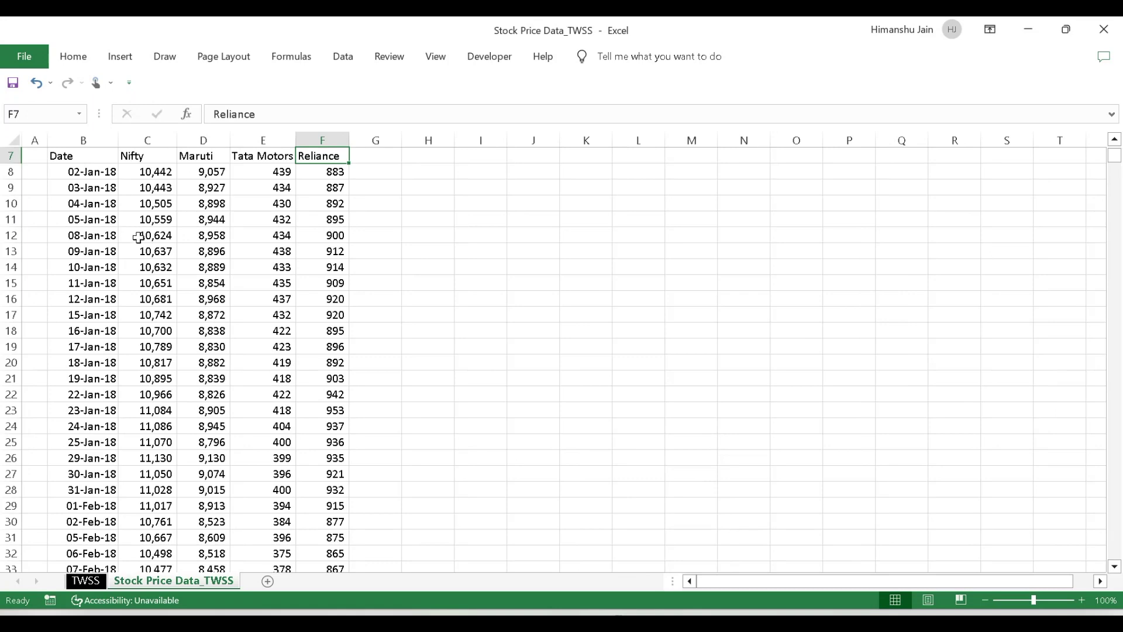
Review the price table's upper rows against the line chart, and inspect a mid-2020 data point on the Maruti line.
{"action": "left_click_drag", "start_coordinate": [89, 153], "coordinate": [301, 275]}
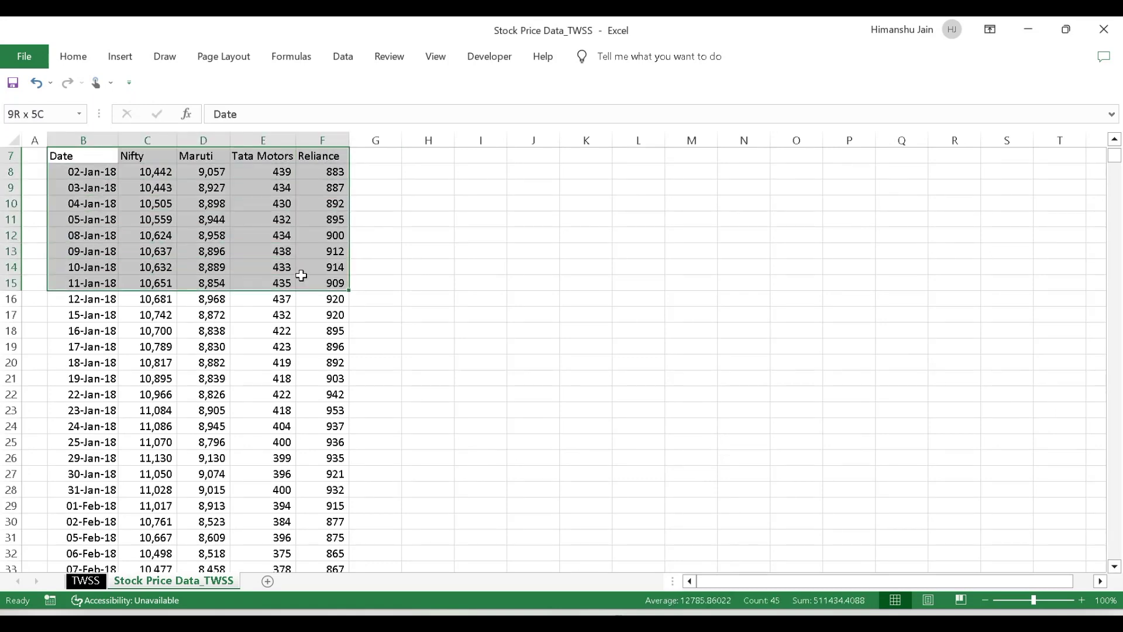
{"action": "left_click", "coordinate": [315, 357]}
{"action": "key", "text": "ctrl+Down"}
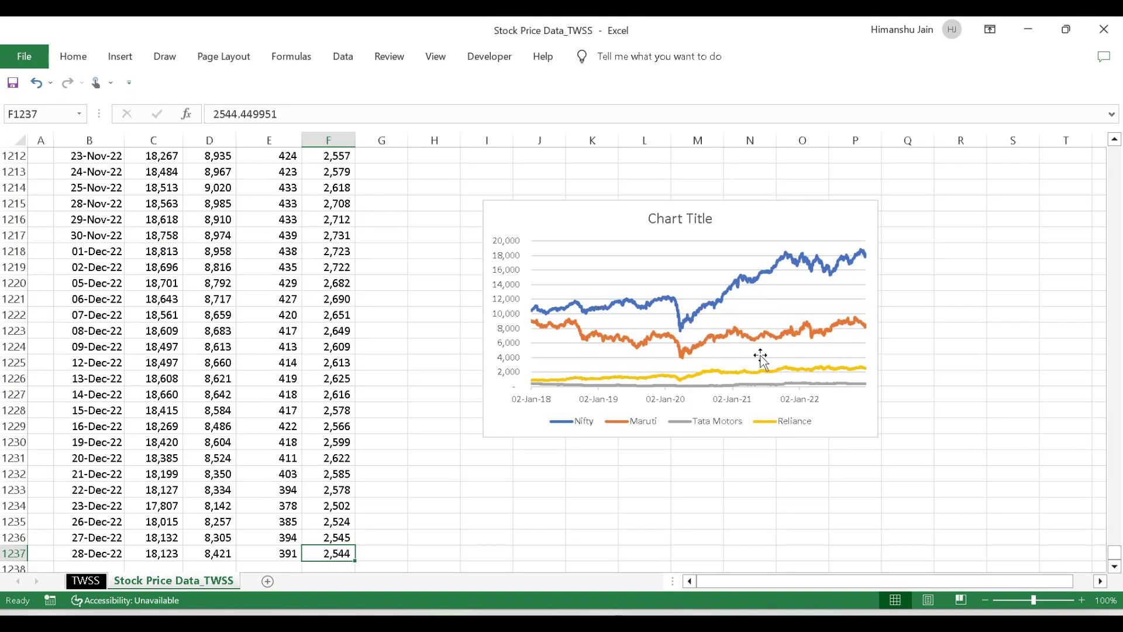
{"action": "mouse_move", "coordinate": [705, 351]}
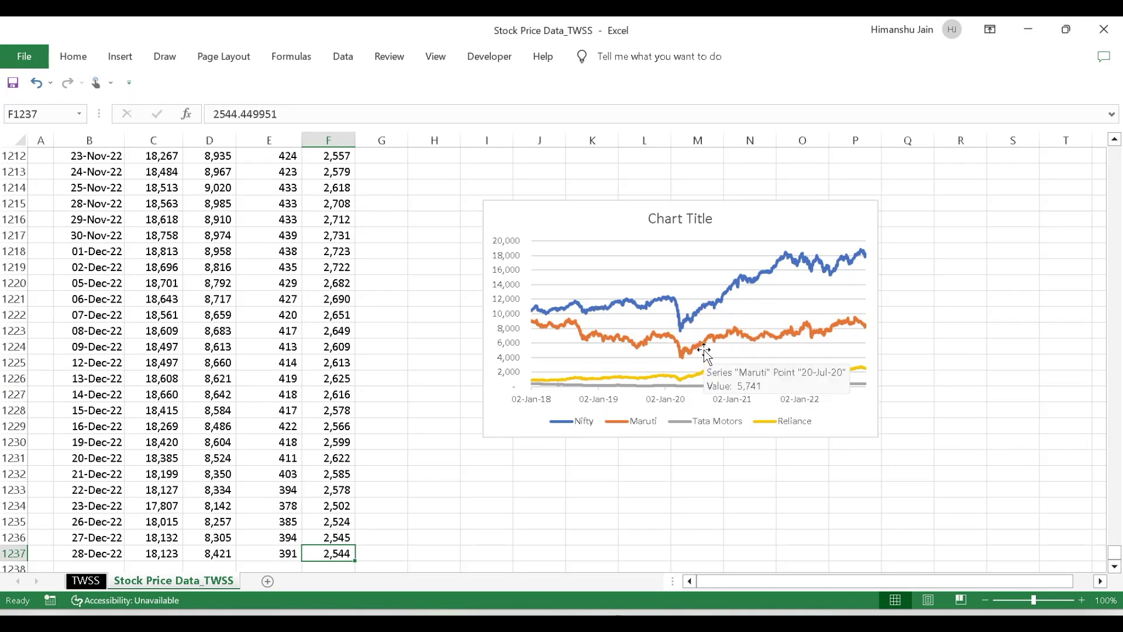
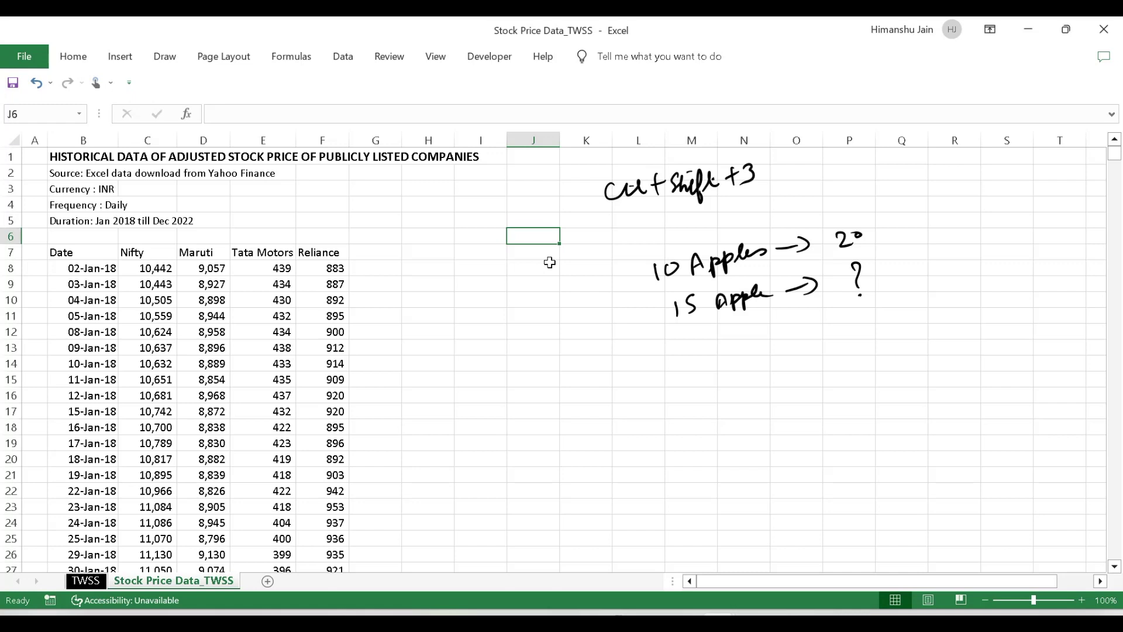
Handwrite the unitary-method working beside the price table: 10A → 20, 1 → 20/10, 15 → 20/10 × 15 = 30.
{"action": "mouse_move", "coordinate": [731, 363]}
{"action": "left_mouse_down"}
{"action": "mouse_move", "coordinate": [734, 379]}
{"action": "mouse_move", "coordinate": [742, 369]}
{"action": "left_mouse_up"}
{"action": "mouse_move", "coordinate": [758, 362]}
{"action": "left_mouse_down"}
{"action": "mouse_move", "coordinate": [757, 376]}
{"action": "mouse_move", "coordinate": [766, 371]}
{"action": "left_mouse_up"}
{"action": "left_click_drag", "start_coordinate": [758, 369], "coordinate": [796, 358]}
{"action": "left_click_drag", "start_coordinate": [794, 353], "coordinate": [798, 369]}
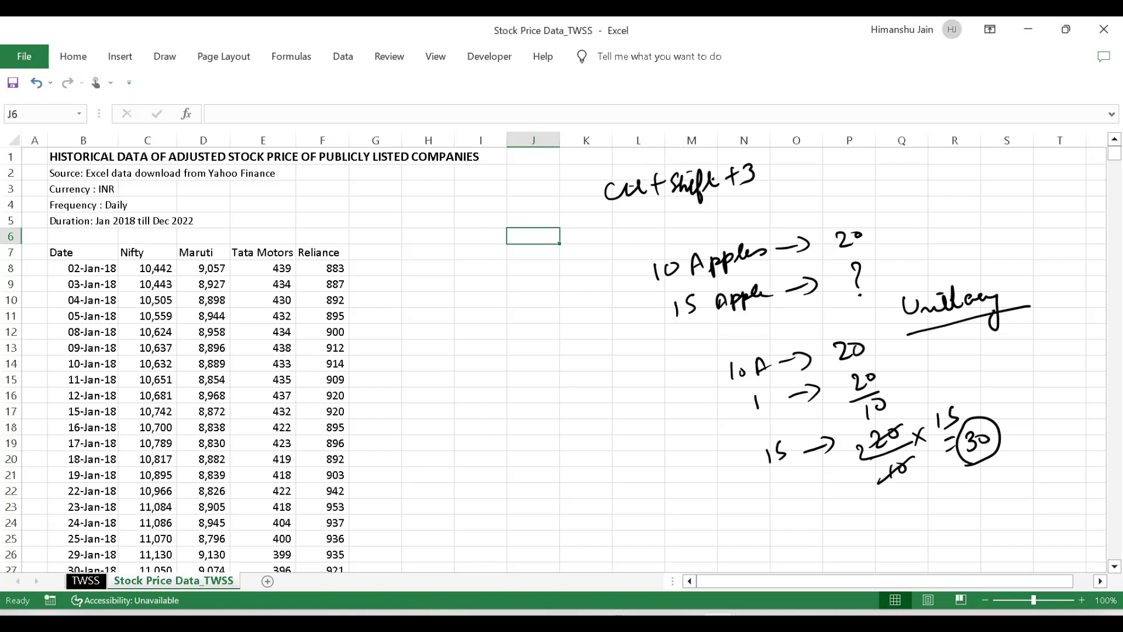
Insert four blank columns before the Nifty column, between the dates and the price data.
{"action": "left_click", "coordinate": [147, 301]}
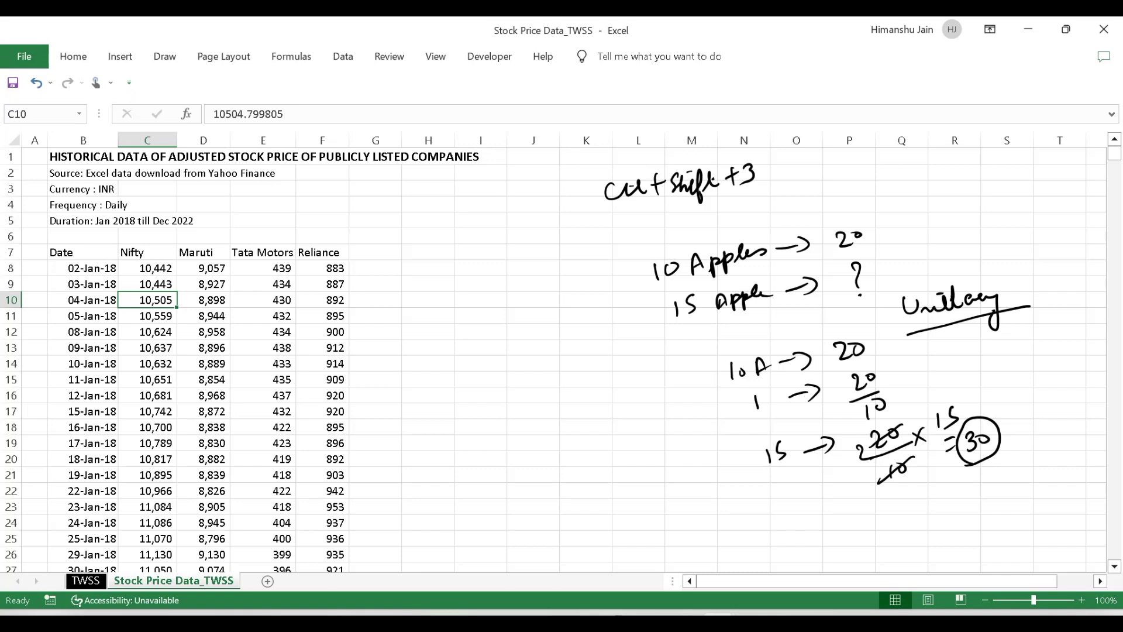
{"action": "left_click_drag", "start_coordinate": [148, 141], "coordinate": [322, 141]}
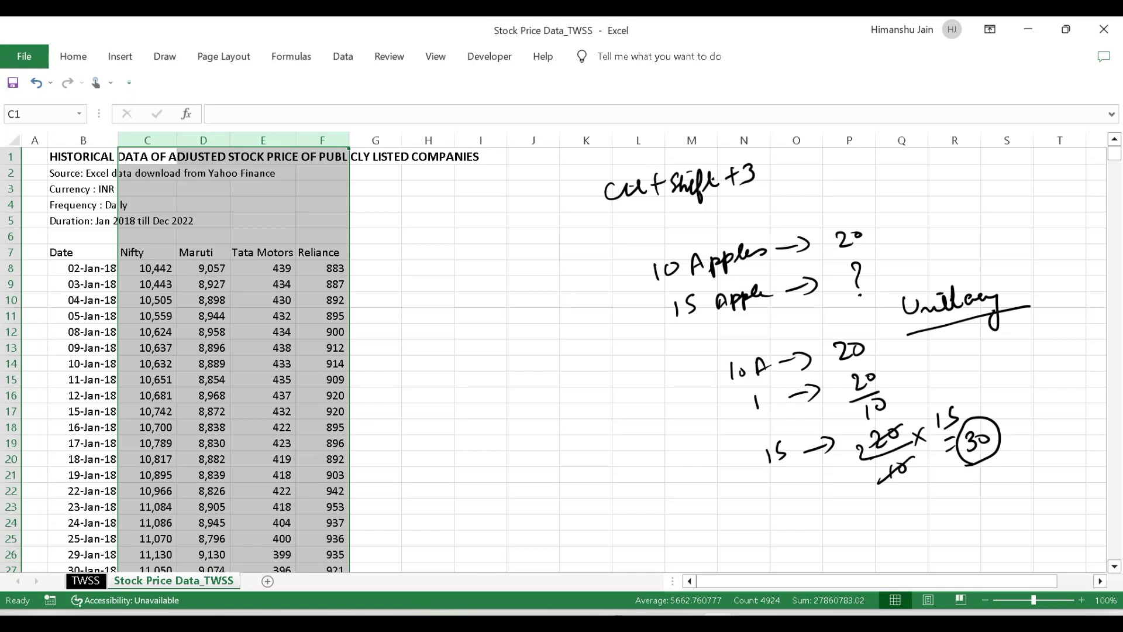
{"action": "key", "text": "ctrl+shift+plus"}
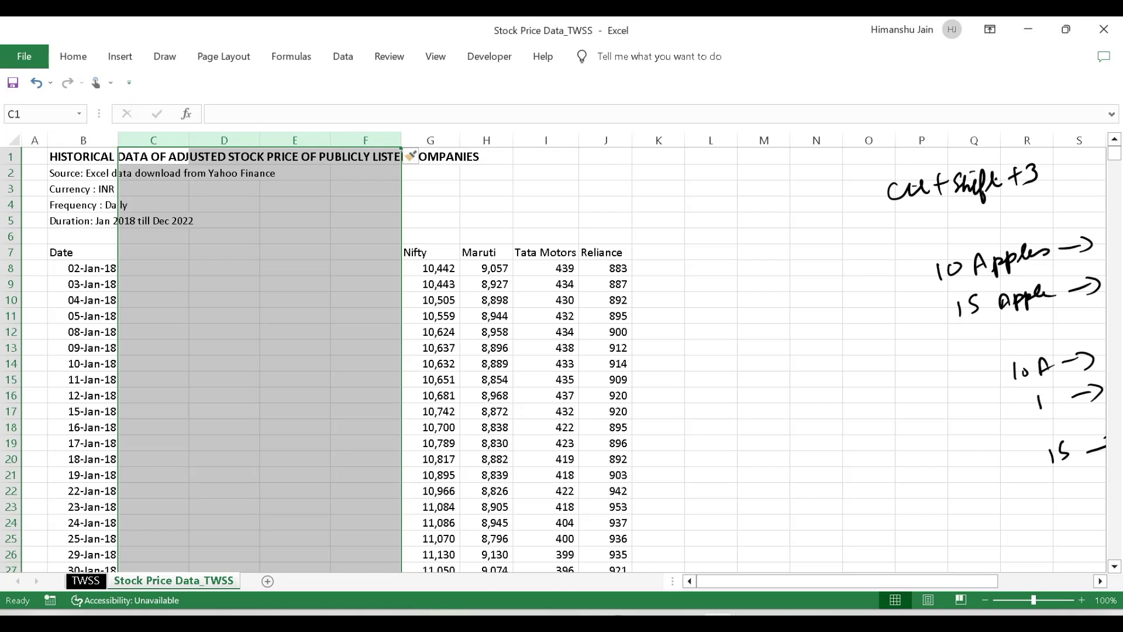
Copy the headers Nifty, Maruti, Tata Motors and Reliance from G7:J7 into C7:F7.
{"action": "left_click_drag", "start_coordinate": [430, 253], "coordinate": [605, 252]}
{"action": "key", "text": "ctrl+c"}
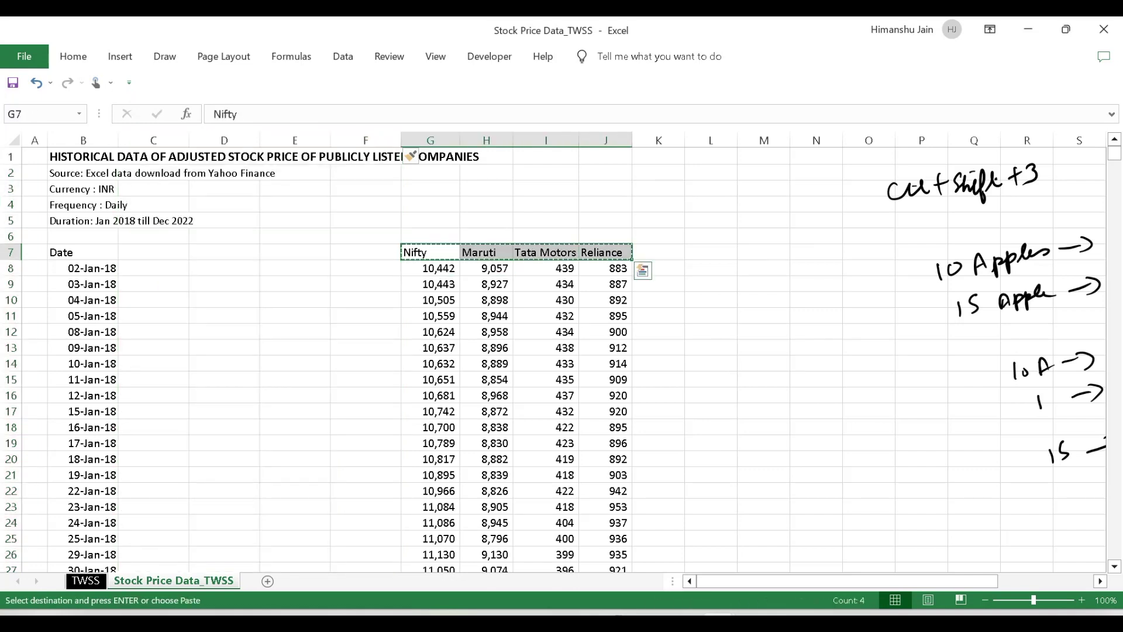
{"action": "key", "text": "Left"}
{"action": "key", "text": "Left"}
{"action": "key", "text": "Left"}
{"action": "key", "text": "Left"}
{"action": "key", "text": "ctrl+v"}
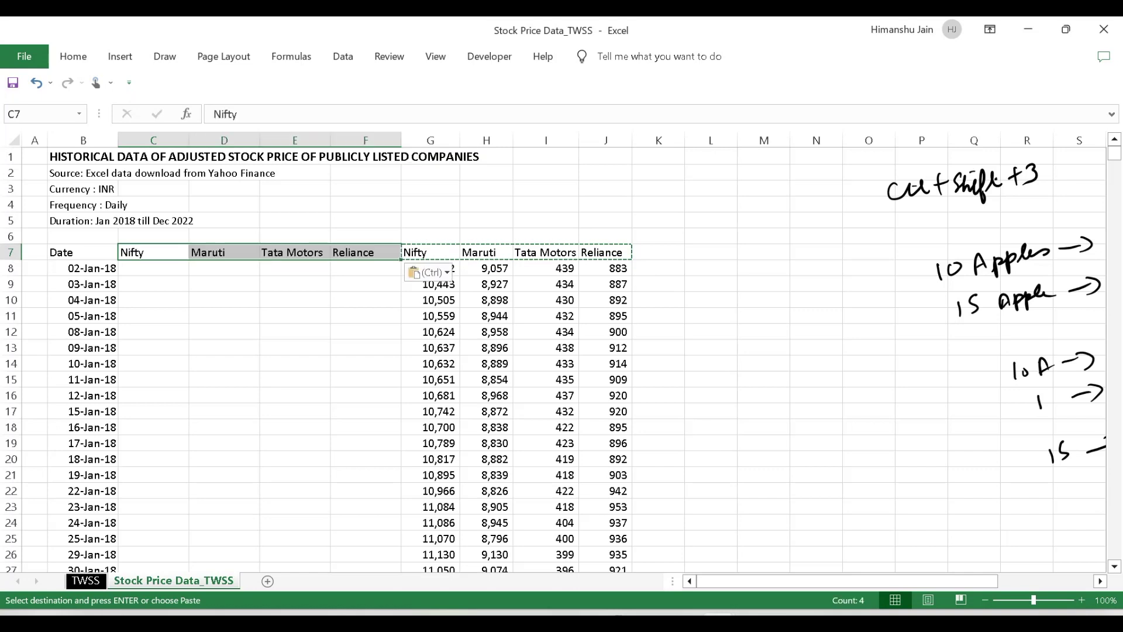
{"action": "left_click", "coordinate": [224, 301]}
{"action": "left_click", "coordinate": [154, 268]}
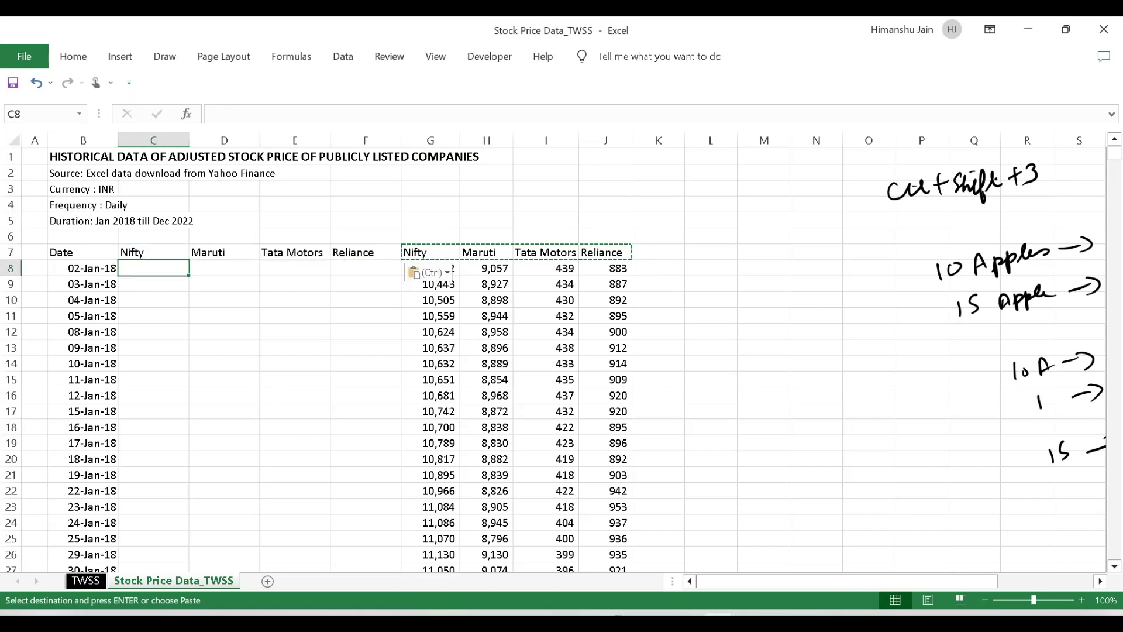
{"action": "left_click", "coordinate": [224, 252]}
{"action": "left_click", "coordinate": [295, 269]}
{"action": "left_click", "coordinate": [366, 252]}
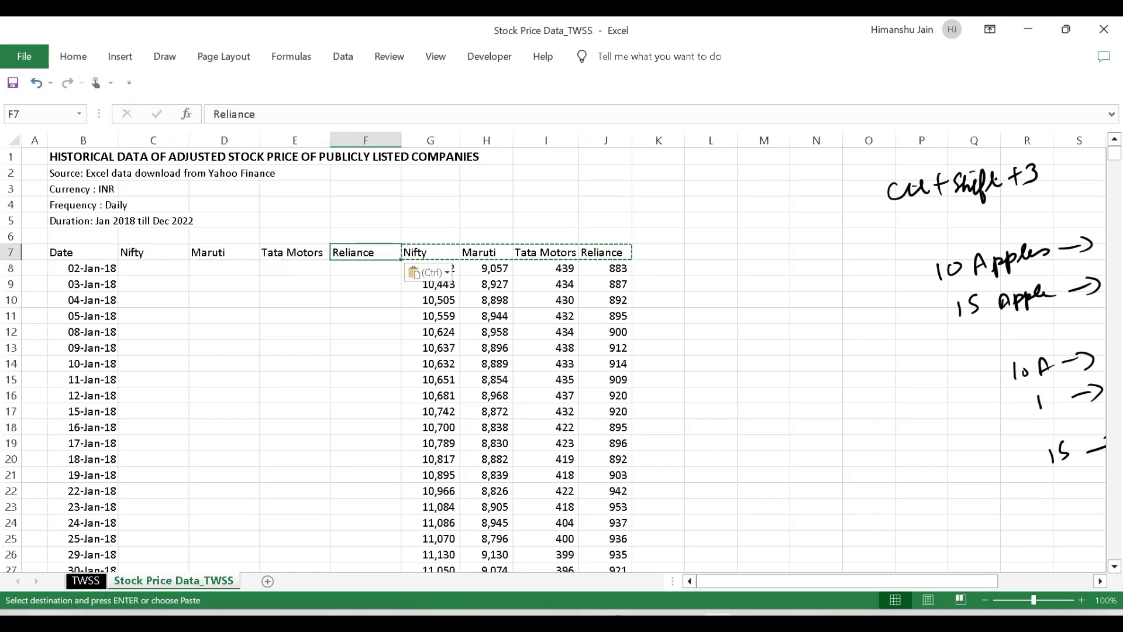
{"action": "key", "text": "Escape"}
Review the price block in columns G to J, comparing the first and last Nifty prices in rows 8 and 1237.
{"action": "left_click", "coordinate": [431, 269]}
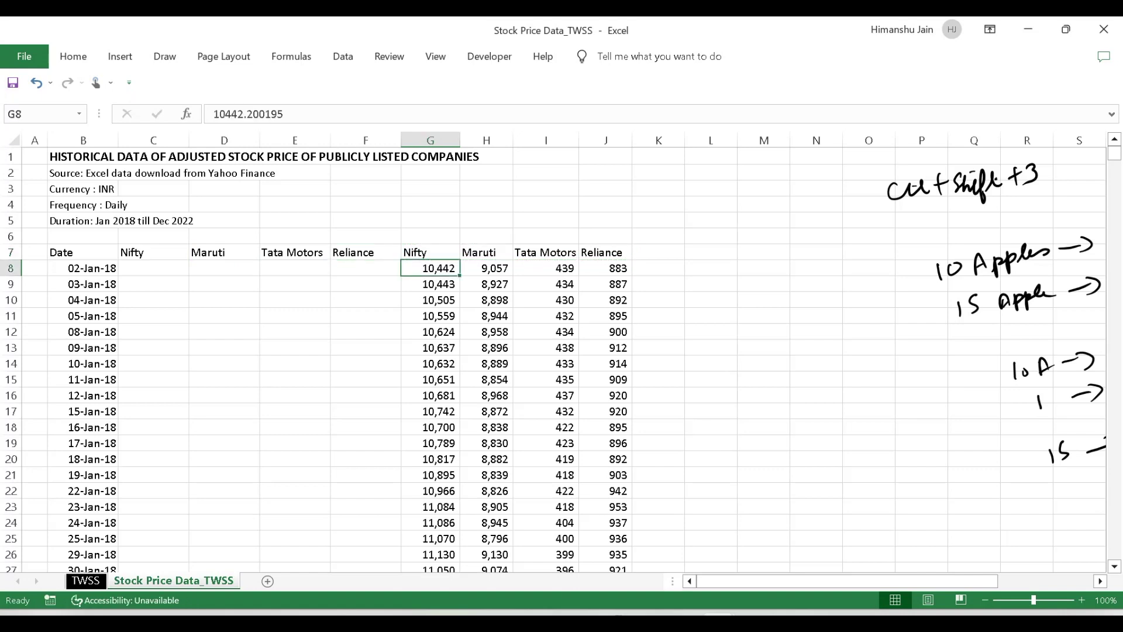
{"action": "left_click", "coordinate": [606, 285]}
{"action": "left_click", "coordinate": [431, 269]}
{"action": "left_click", "coordinate": [366, 284]}
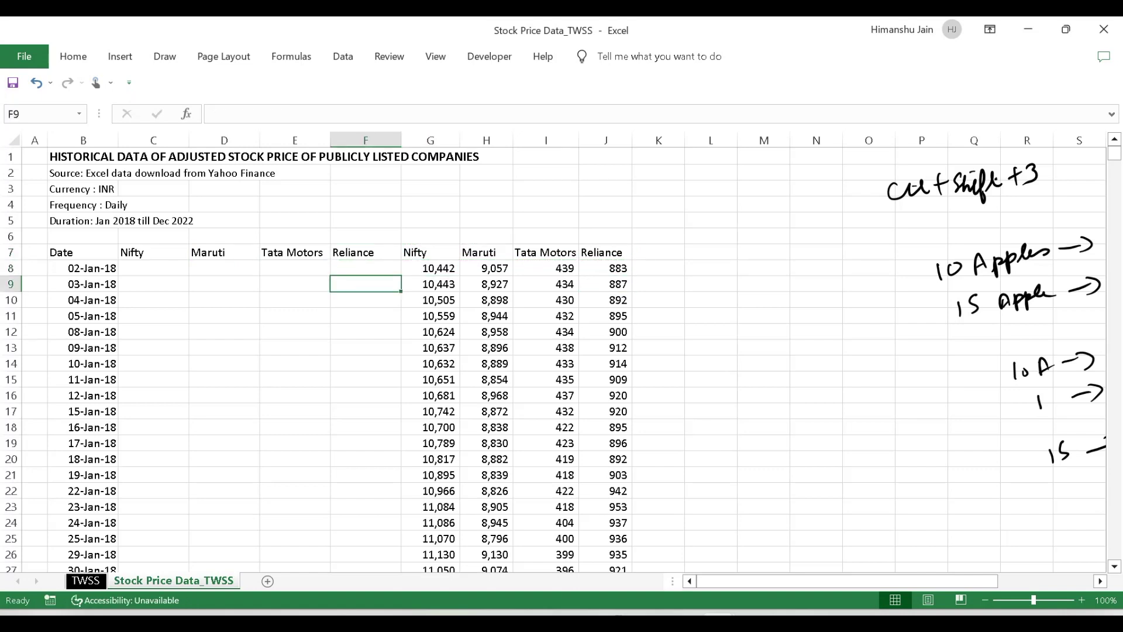
{"action": "left_click", "coordinate": [431, 268]}
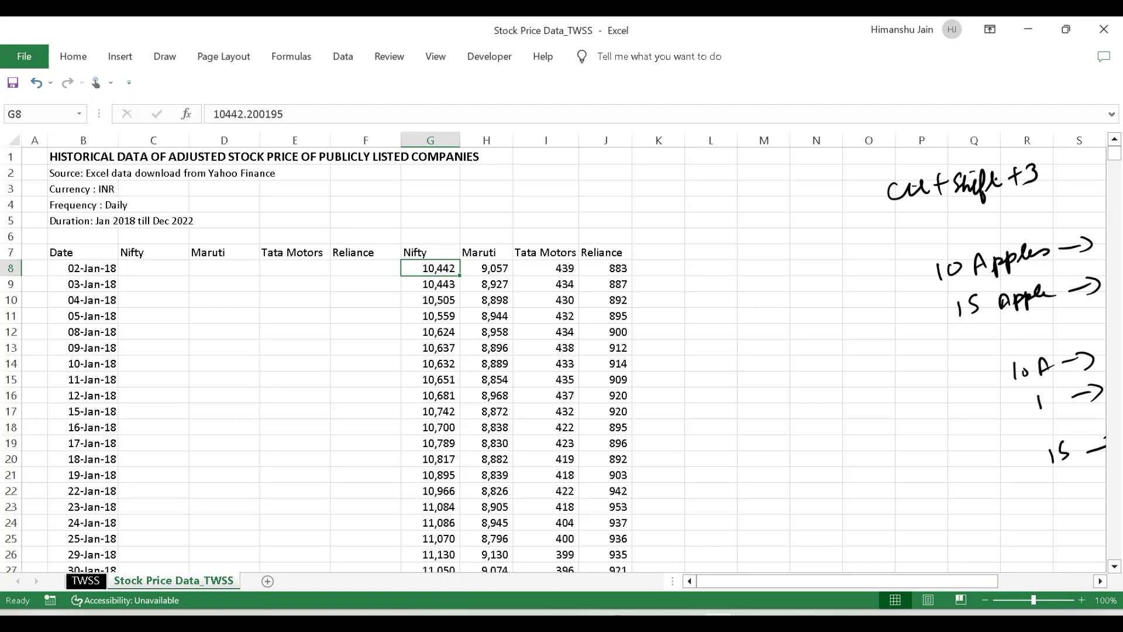
{"action": "key", "text": "ctrl+Down"}
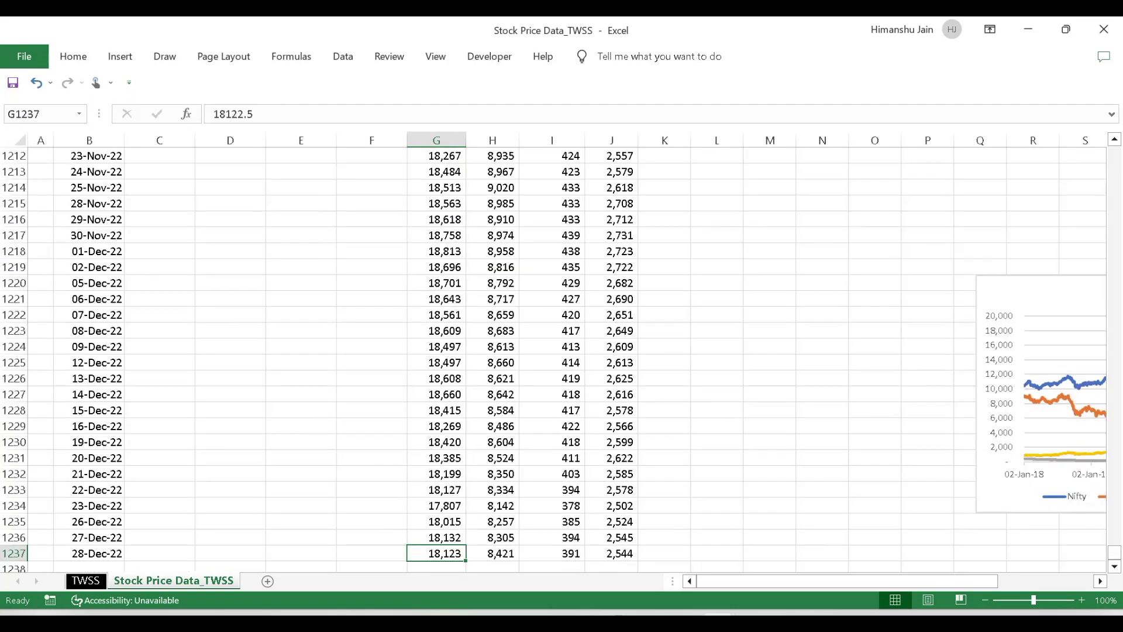
{"action": "key", "text": "ctrl+Up"}
{"action": "key", "text": "Down"}
{"action": "key", "text": "Down"}
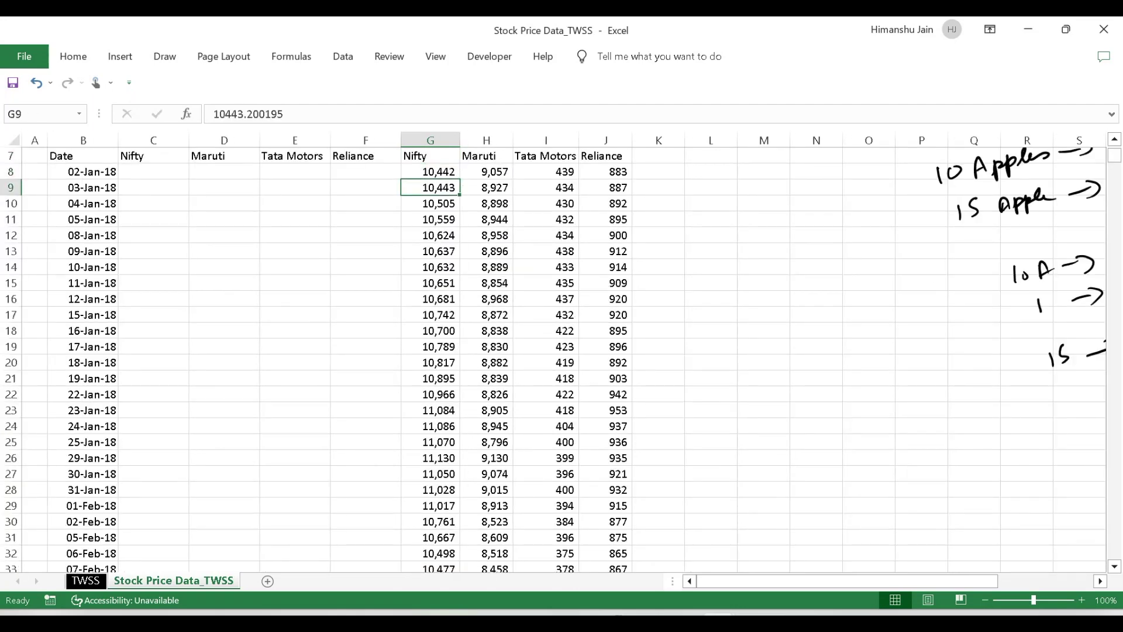
{"action": "scroll", "coordinate": [561, 351], "scroll_direction": "up", "scroll_amount": 2}
Handwrite the Nifty rebasing working beside the table: 10442 → 100, then 1 → 100/10442.
{"action": "left_click", "coordinate": [711, 300]}
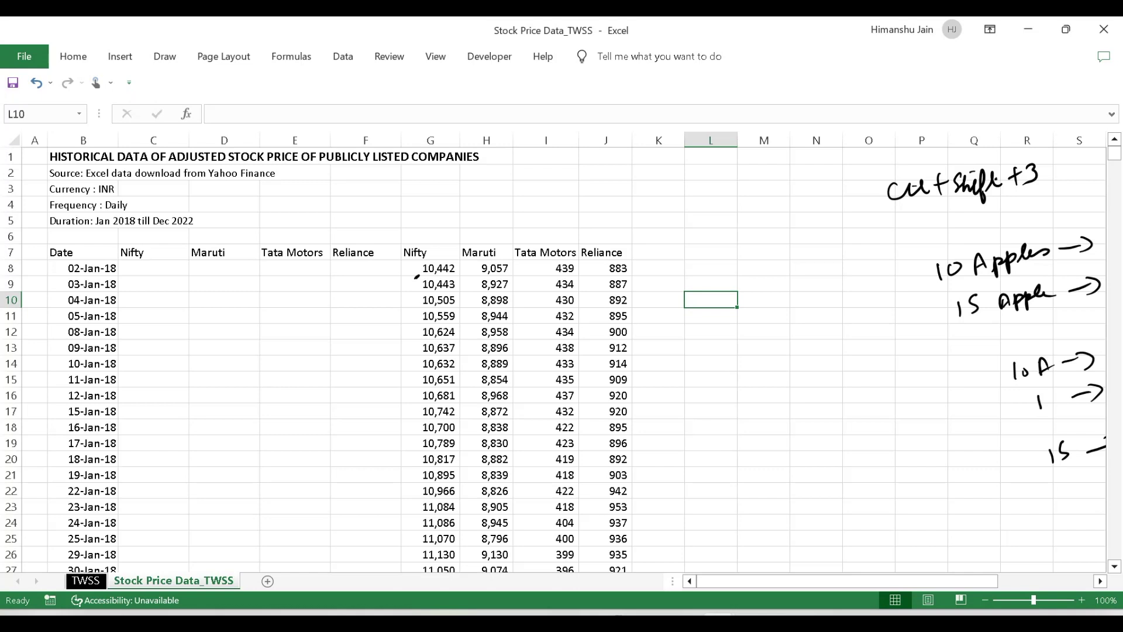
{"action": "mouse_move", "coordinate": [693, 259]}
{"action": "left_mouse_down"}
{"action": "mouse_move", "coordinate": [692, 273]}
{"action": "mouse_move", "coordinate": [844, 255]}
{"action": "left_mouse_up"}
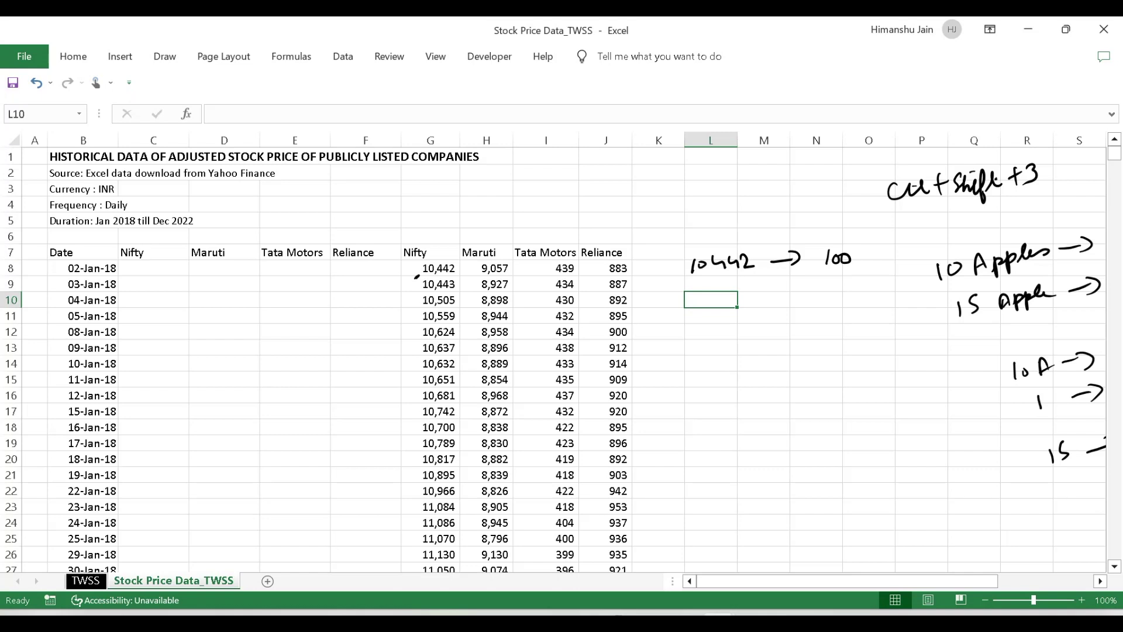
{"action": "mouse_move", "coordinate": [728, 291]}
{"action": "left_mouse_down"}
{"action": "mouse_move", "coordinate": [729, 303]}
{"action": "mouse_move", "coordinate": [784, 297]}
{"action": "mouse_move", "coordinate": [778, 308]}
{"action": "mouse_move", "coordinate": [845, 285]}
{"action": "mouse_move", "coordinate": [881, 295]}
{"action": "left_mouse_up"}
{"action": "left_click_drag", "start_coordinate": [819, 326], "coordinate": [819, 338]}
{"action": "mouse_move", "coordinate": [829, 325]}
{"action": "left_mouse_down"}
{"action": "mouse_move", "coordinate": [824, 333]}
{"action": "mouse_move", "coordinate": [829, 326]}
{"action": "left_mouse_up"}
{"action": "left_click_drag", "start_coordinate": [837, 324], "coordinate": [843, 337]}
{"action": "left_click_drag", "start_coordinate": [848, 324], "coordinate": [859, 329]}
{"action": "mouse_move", "coordinate": [855, 322]}
{"action": "left_mouse_down"}
{"action": "mouse_move", "coordinate": [855, 336]}
{"action": "mouse_move", "coordinate": [874, 334]}
{"action": "left_mouse_up"}
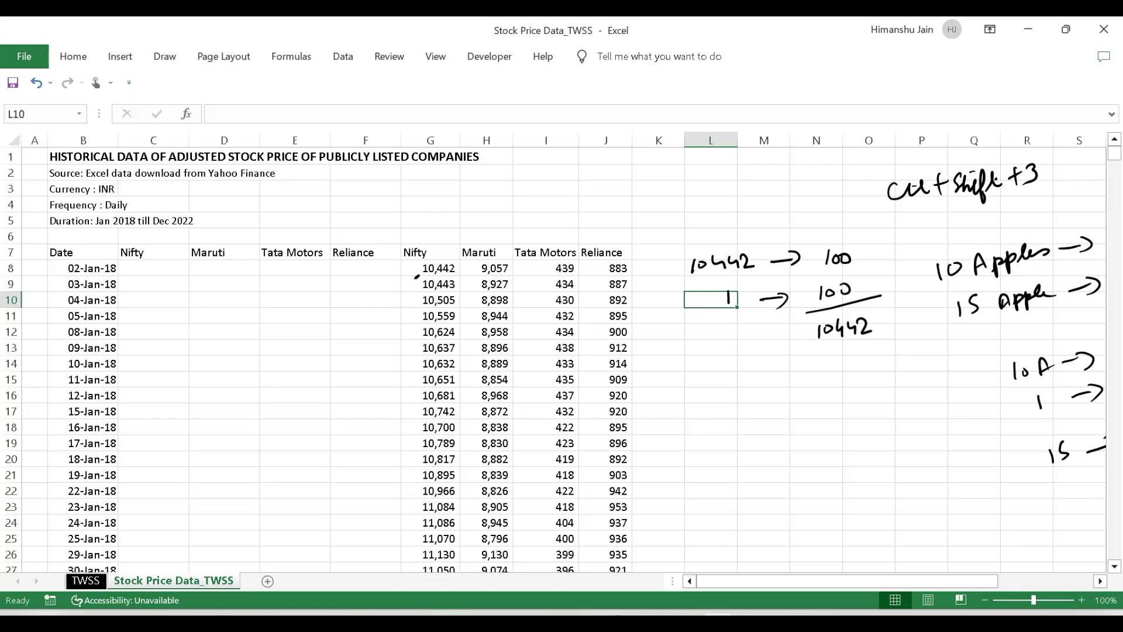
Extend the handwritten working with × 10443, circle the G9 price and the 100, and draw a divider before the apples example.
{"action": "mouse_move", "coordinate": [455, 274]}
{"action": "left_mouse_down"}
{"action": "mouse_move", "coordinate": [414, 282]}
{"action": "mouse_move", "coordinate": [464, 285]}
{"action": "mouse_move", "coordinate": [448, 273]}
{"action": "left_mouse_up"}
{"action": "mouse_move", "coordinate": [872, 297]}
{"action": "left_mouse_down"}
{"action": "mouse_move", "coordinate": [885, 283]}
{"action": "mouse_move", "coordinate": [886, 292]}
{"action": "left_mouse_up"}
{"action": "left_click_drag", "start_coordinate": [890, 278], "coordinate": [890, 294]}
{"action": "mouse_move", "coordinate": [899, 282]}
{"action": "left_mouse_down"}
{"action": "mouse_move", "coordinate": [897, 292]}
{"action": "mouse_move", "coordinate": [905, 283]}
{"action": "left_mouse_up"}
{"action": "left_click_drag", "start_coordinate": [904, 283], "coordinate": [934, 295]}
{"action": "left_click_drag", "start_coordinate": [928, 249], "coordinate": [947, 391]}
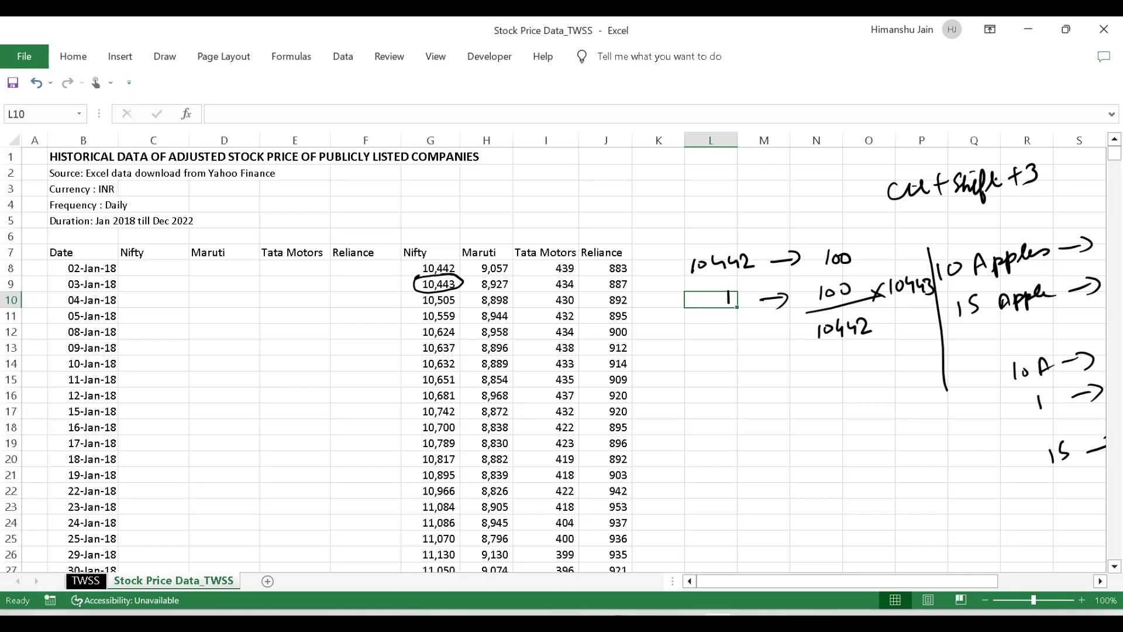
{"action": "left_click_drag", "start_coordinate": [818, 341], "coordinate": [927, 282]}
{"action": "left_click_drag", "start_coordinate": [855, 276], "coordinate": [865, 296]}
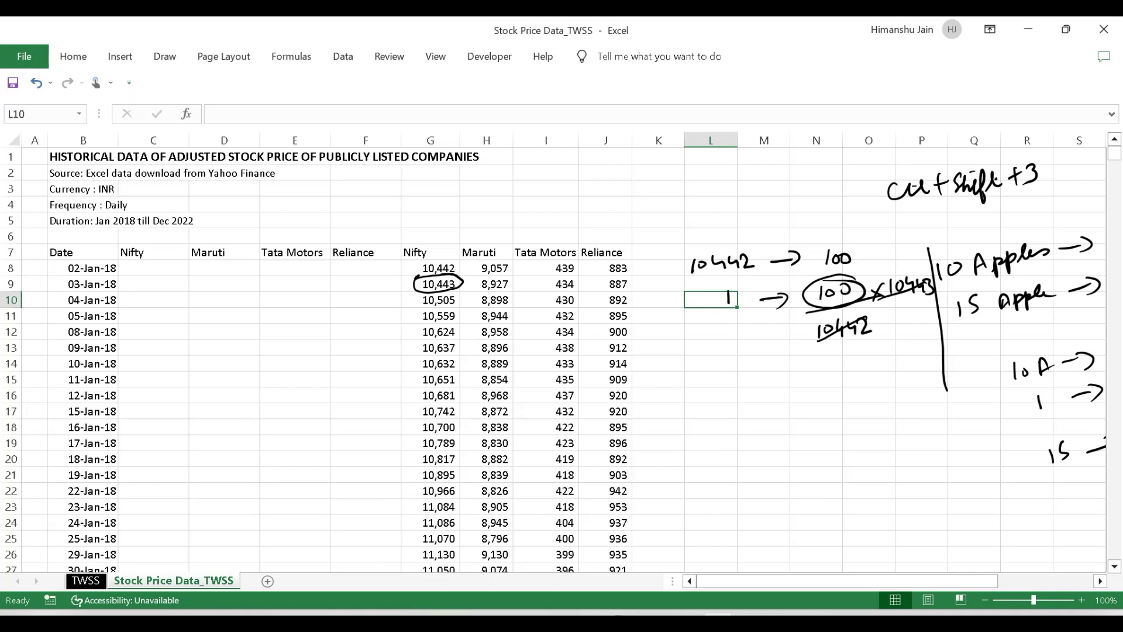
Delete the ink circle around the G9 price and the stray ink dot beside it.
{"action": "left_click", "coordinate": [440, 291]}
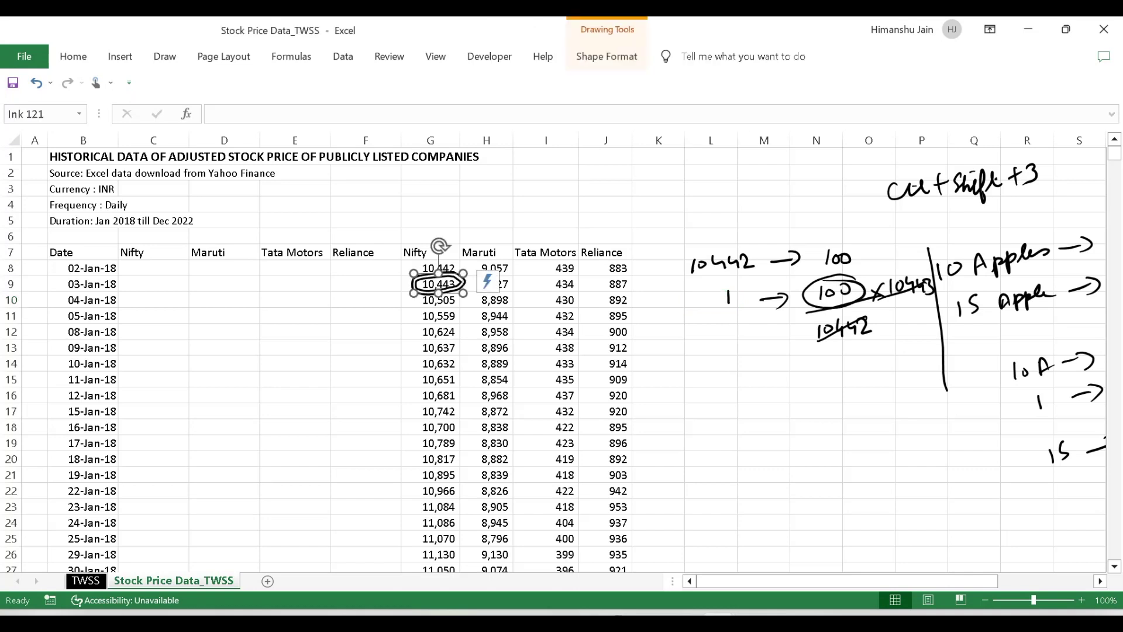
{"action": "key", "text": "Delete"}
{"action": "left_click", "coordinate": [154, 268]}
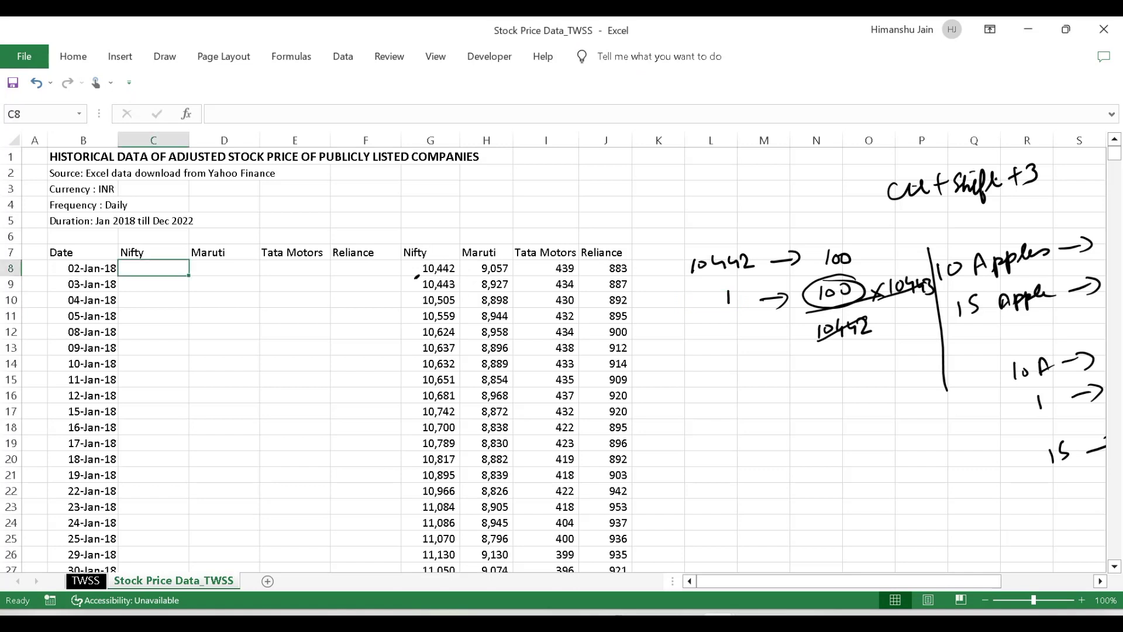
{"action": "left_click", "coordinate": [417, 279]}
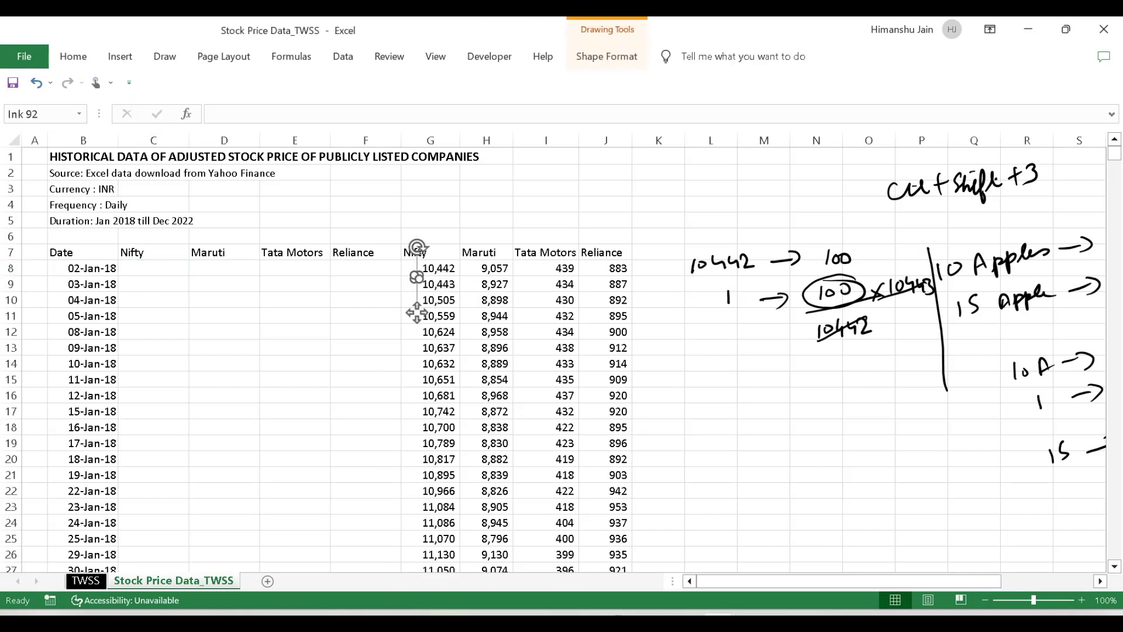
{"action": "key", "text": "Delete"}
Enter the rebasing formula =G8/$G$8*100 in cell C8 under Nifty.
{"action": "type", "text": "="}
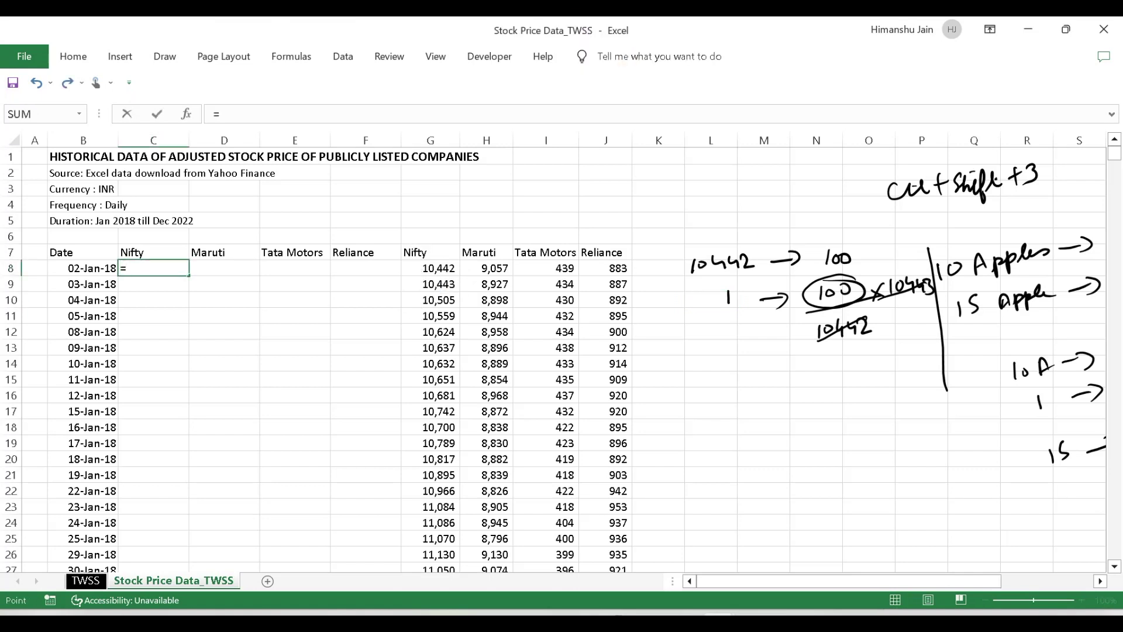
{"action": "key", "text": "Right"}
{"action": "key", "text": "Right"}
{"action": "key", "text": "Right"}
{"action": "key", "text": "Right"}
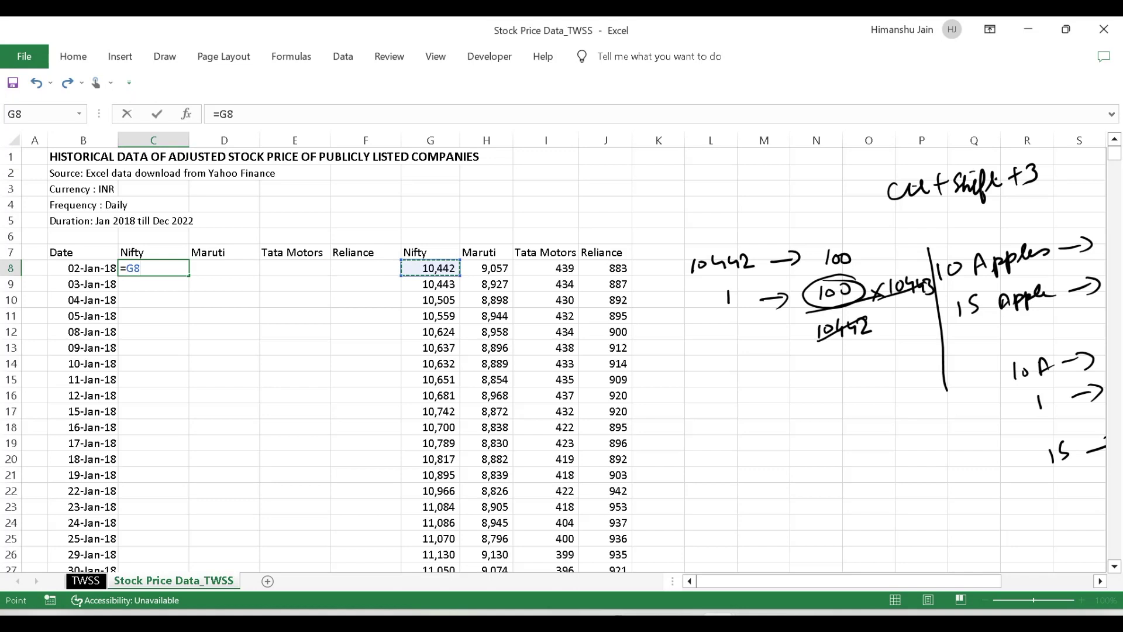
{"action": "type", "text": "/"}
{"action": "key", "text": "Right"}
{"action": "key", "text": "Right"}
{"action": "key", "text": "Right"}
{"action": "key", "text": "Right"}
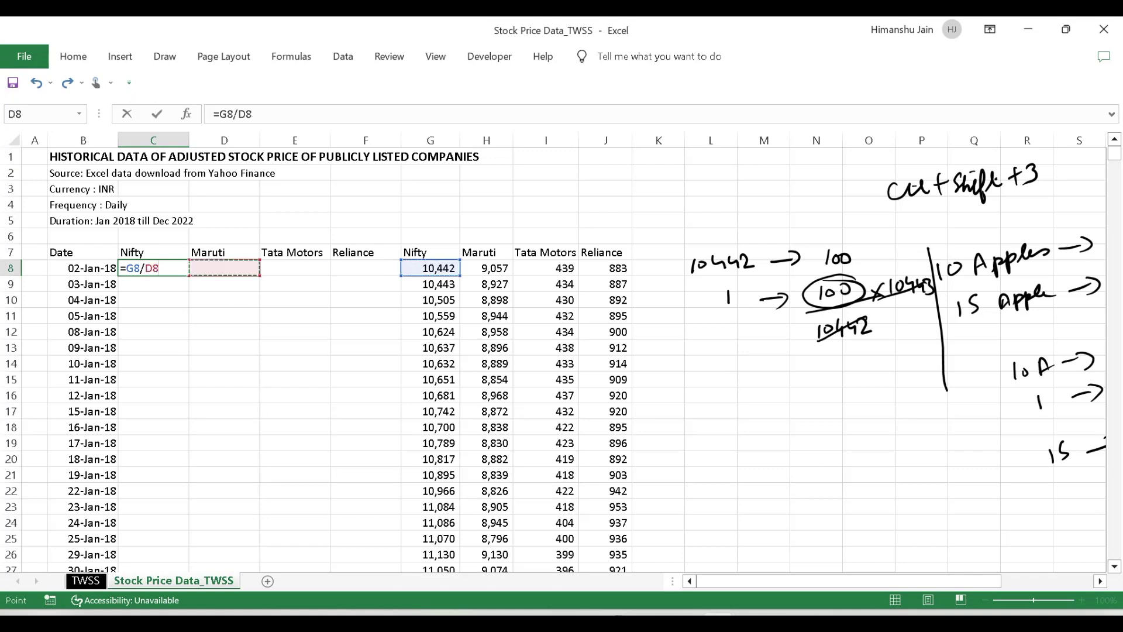
{"action": "key", "text": "Right"}
{"action": "key", "text": "Left"}
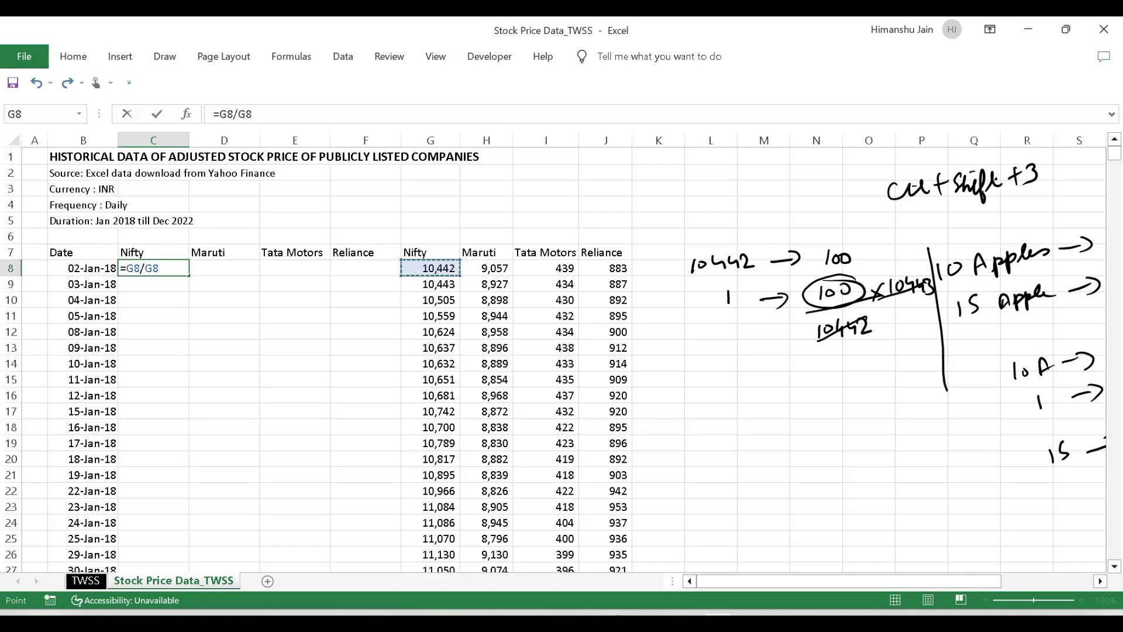
{"action": "key", "text": "F4"}
{"action": "left_click", "coordinate": [265, 114]}
{"action": "type", "text": "*100"}
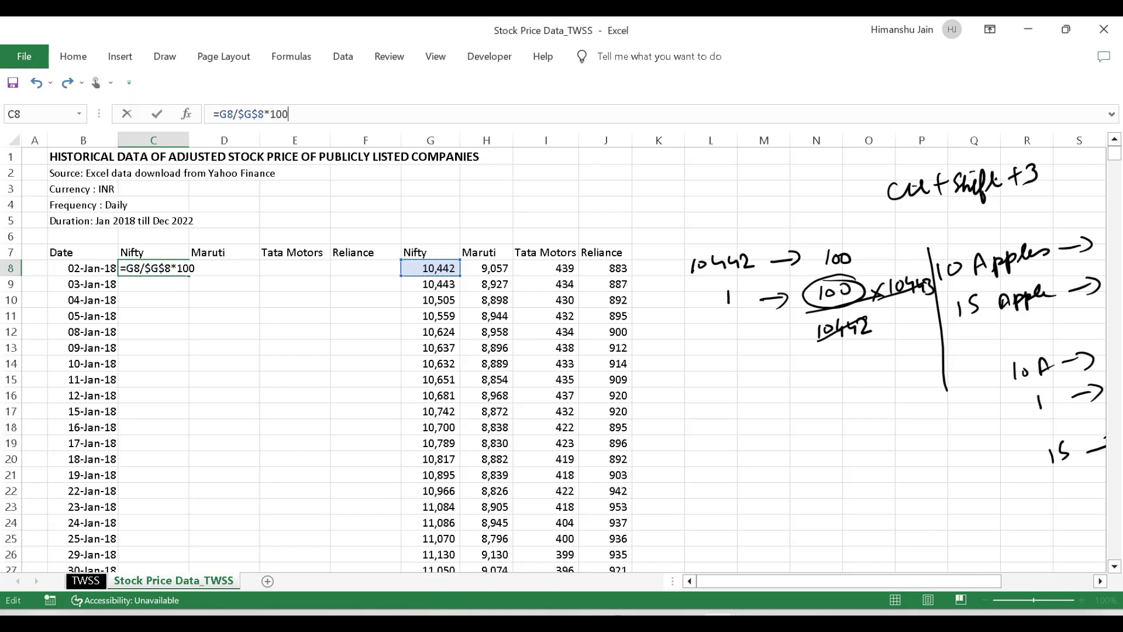
{"action": "key", "text": "Return"}
Format cell C8 as a number with two decimals.
{"action": "key", "text": "Up"}
{"action": "key", "text": "Left"}
{"action": "key", "text": "Right"}
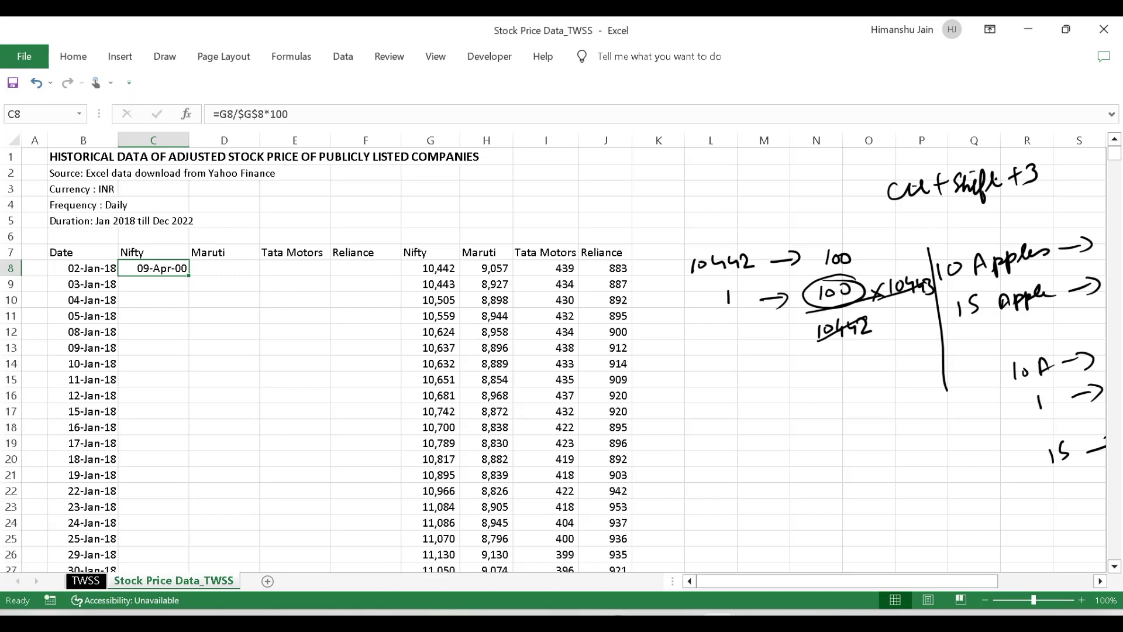
{"action": "key", "text": "ctrl+shift+1"}
Handwrite the shortcut note "Alt+H+K" above the Nifty working and draw a box around it.
{"action": "mouse_move", "coordinate": [654, 183]}
{"action": "left_mouse_down"}
{"action": "mouse_move", "coordinate": [653, 198]}
{"action": "mouse_move", "coordinate": [665, 195]}
{"action": "left_mouse_up"}
{"action": "left_click_drag", "start_coordinate": [652, 192], "coordinate": [711, 182]}
{"action": "mouse_move", "coordinate": [703, 172]}
{"action": "left_mouse_down"}
{"action": "mouse_move", "coordinate": [704, 197]}
{"action": "mouse_move", "coordinate": [717, 190]}
{"action": "left_mouse_up"}
{"action": "mouse_move", "coordinate": [730, 169]}
{"action": "left_mouse_down"}
{"action": "mouse_move", "coordinate": [730, 186]}
{"action": "mouse_move", "coordinate": [746, 179]}
{"action": "left_mouse_up"}
{"action": "mouse_move", "coordinate": [739, 172]}
{"action": "left_mouse_down"}
{"action": "mouse_move", "coordinate": [740, 195]}
{"action": "mouse_move", "coordinate": [757, 187]}
{"action": "left_mouse_up"}
{"action": "mouse_move", "coordinate": [757, 188]}
{"action": "left_mouse_down"}
{"action": "mouse_move", "coordinate": [765, 169]}
{"action": "mouse_move", "coordinate": [767, 189]}
{"action": "left_mouse_up"}
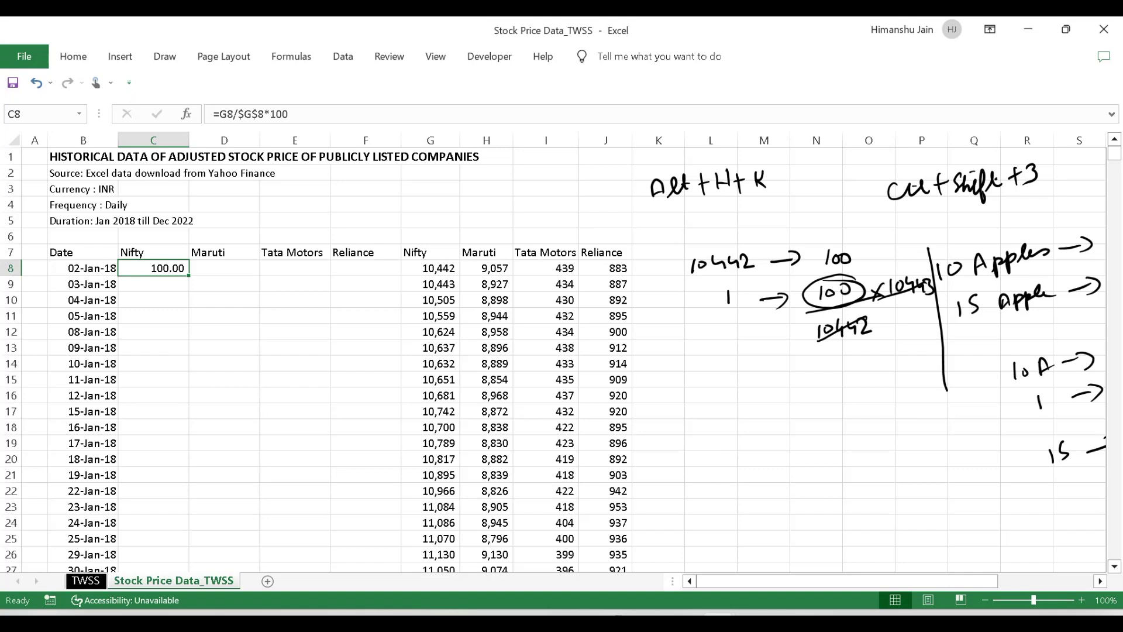
{"action": "mouse_move", "coordinate": [656, 213]}
{"action": "left_mouse_down"}
{"action": "mouse_move", "coordinate": [776, 150]}
{"action": "mouse_move", "coordinate": [650, 215]}
{"action": "left_mouse_up"}
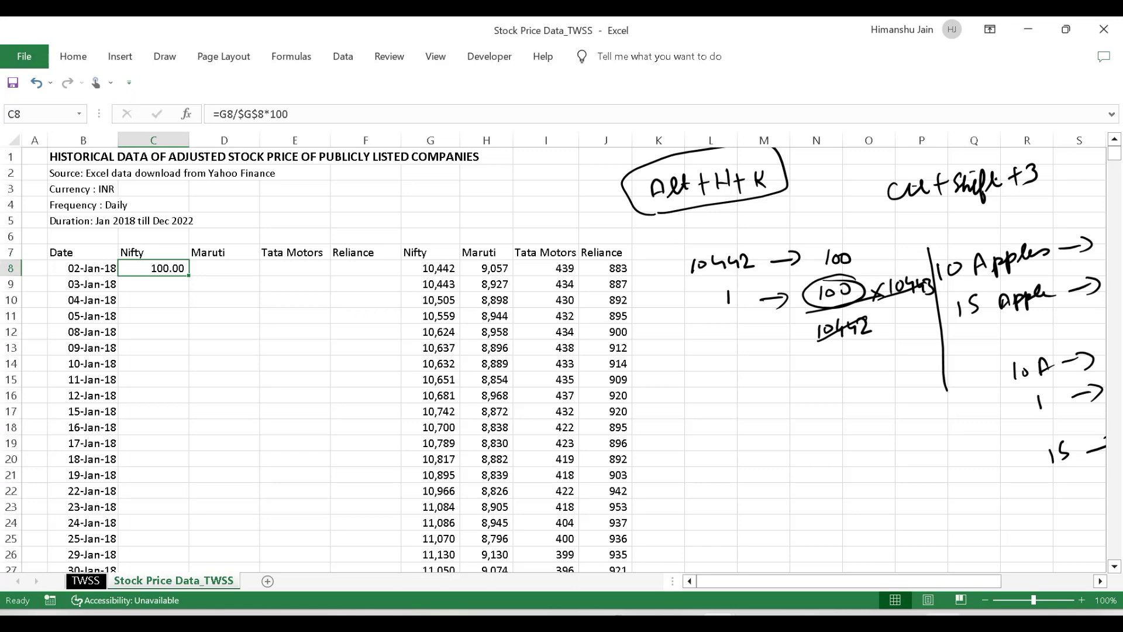
{"action": "left_click_drag", "start_coordinate": [924, 581], "coordinate": [955, 581]}
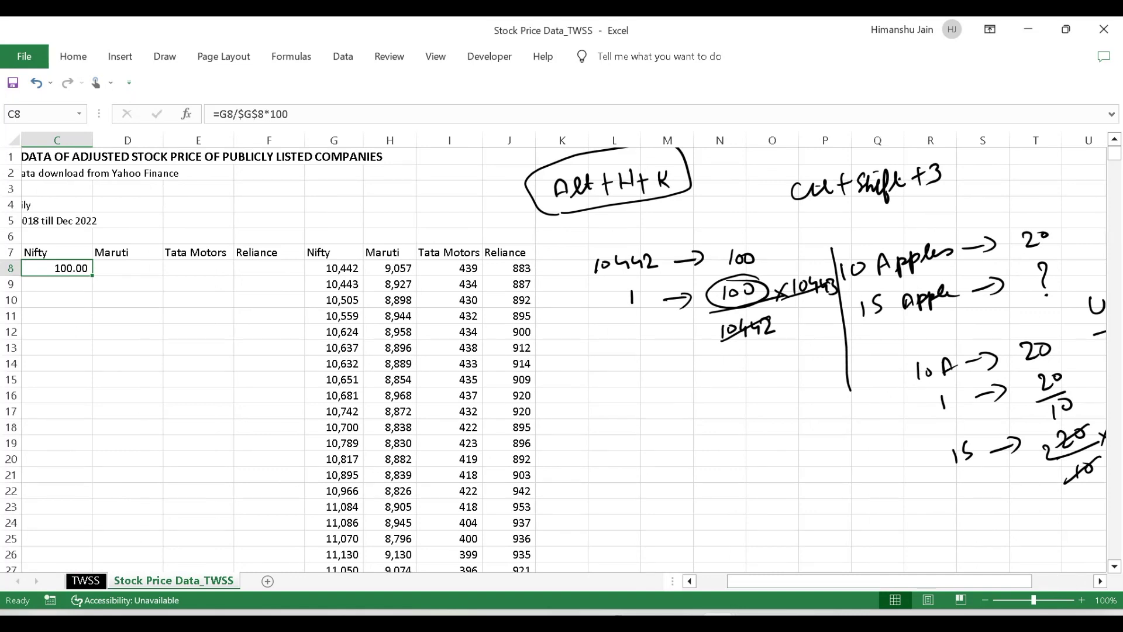
{"action": "key", "text": "Left"}
{"action": "key", "text": "Left"}
{"action": "key", "text": "Right"}
{"action": "key", "text": "Right"}
{"action": "key", "text": "Right"}
{"action": "key", "text": "Left"}
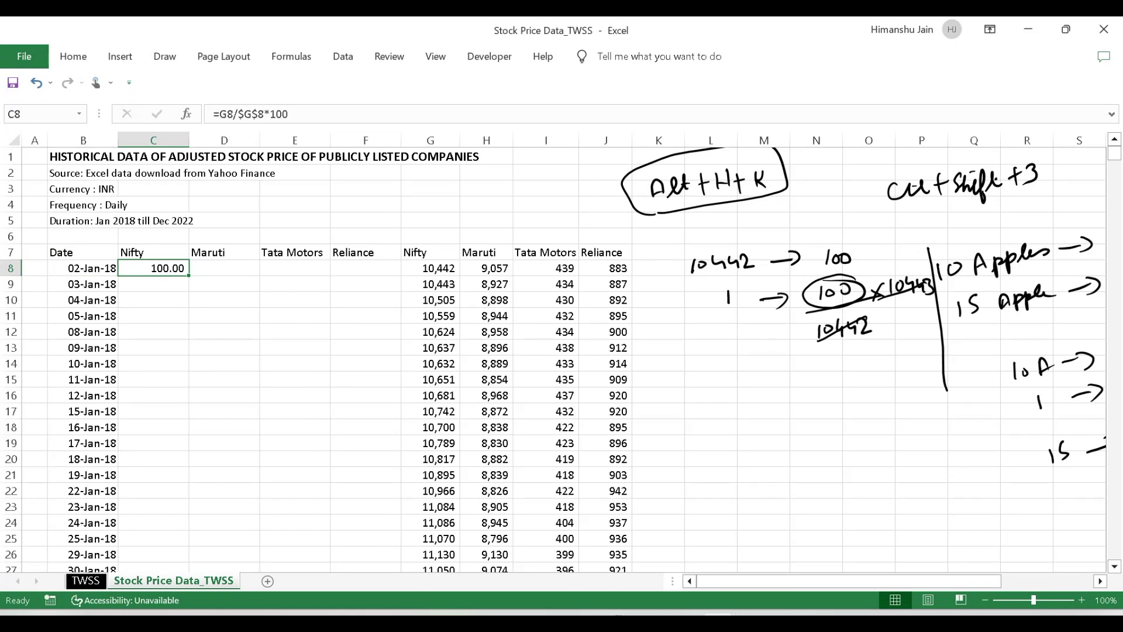
Copy the rebasing formula from C8 into C9.
{"action": "key", "text": "ctrl+c"}
{"action": "key", "text": "Down"}
{"action": "key", "text": "ctrl+v"}
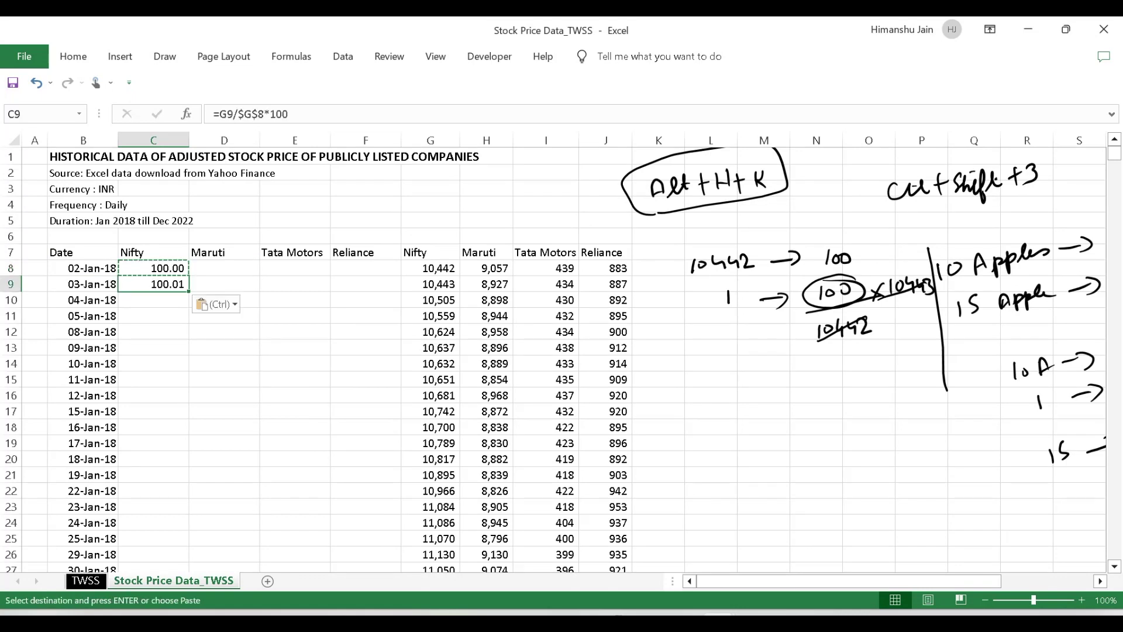
Check the copied formula in C9 against its fixed base price in G8.
{"action": "key", "text": "Down"}
{"action": "key", "text": "Down"}
{"action": "key", "text": "Down"}
{"action": "key", "text": "Up"}
{"action": "key", "text": "Up"}
{"action": "key", "text": "Up"}
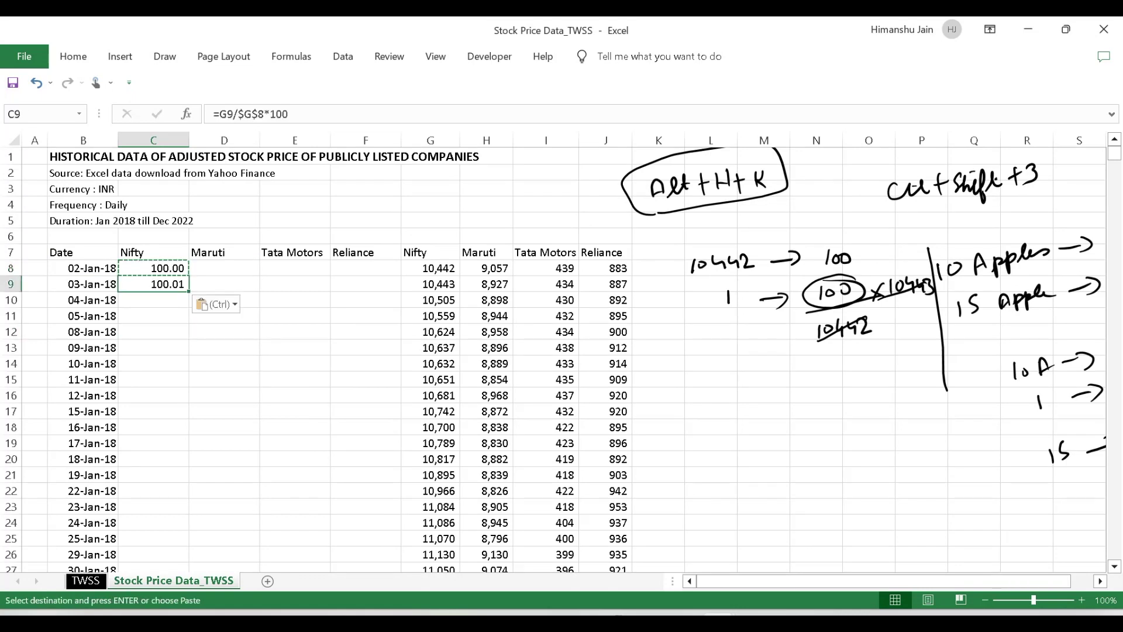
{"action": "left_click", "coordinate": [430, 269]}
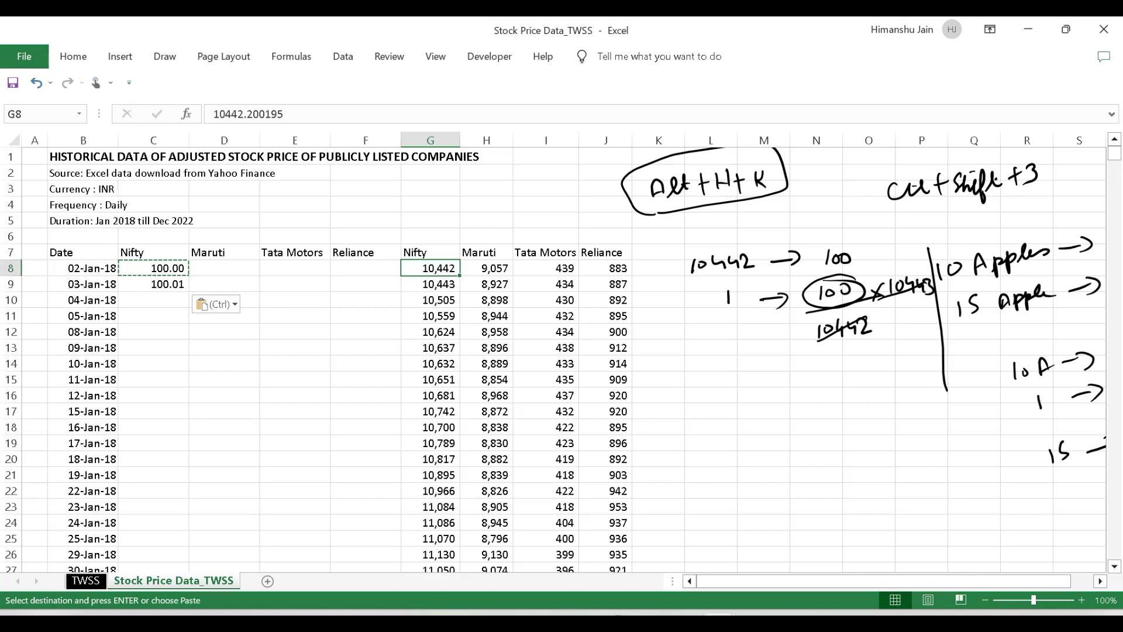
{"action": "left_click", "coordinate": [153, 284]}
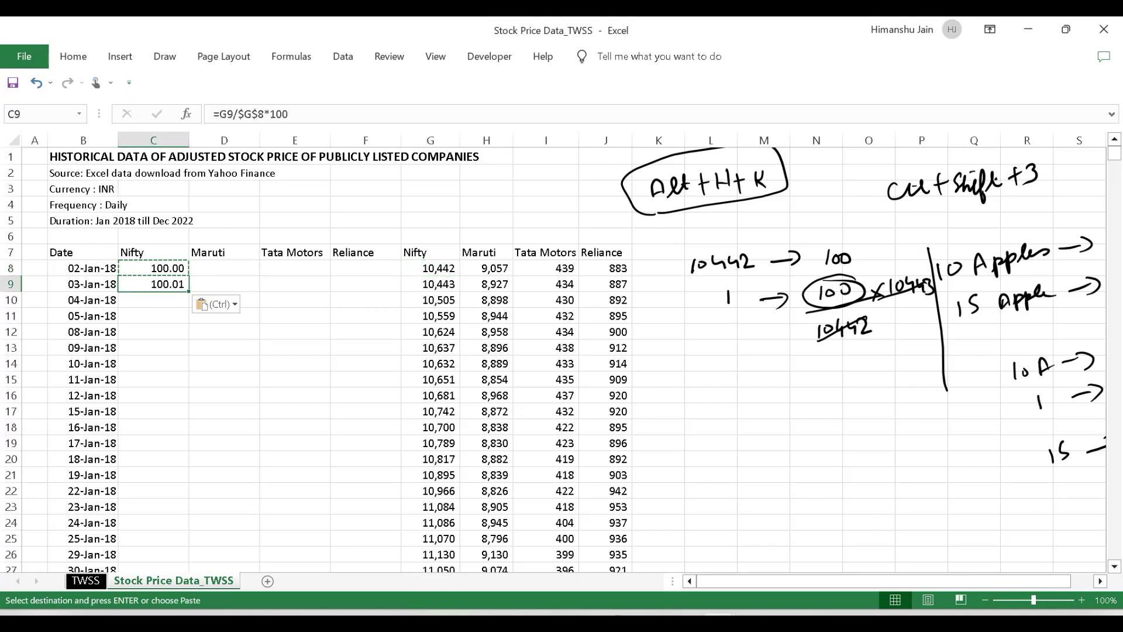
Copy the Nifty rebasing formula from C9 into C10.
{"action": "key", "text": "Escape"}
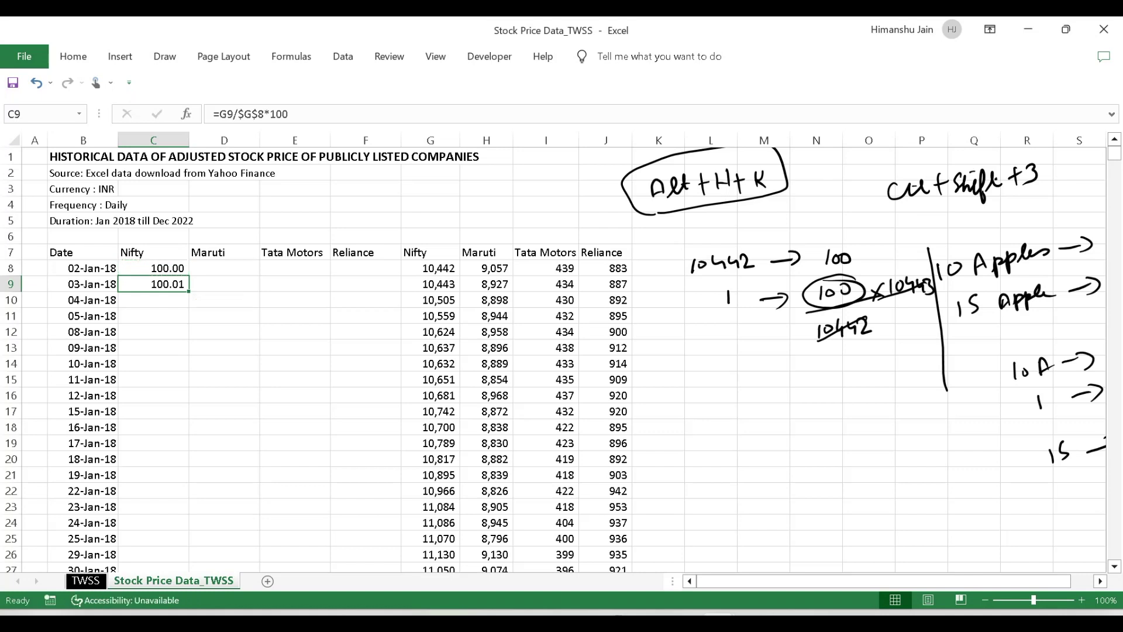
{"action": "key", "text": "ctrl+c"}
{"action": "key", "text": "Down"}
{"action": "key", "text": "ctrl+v"}
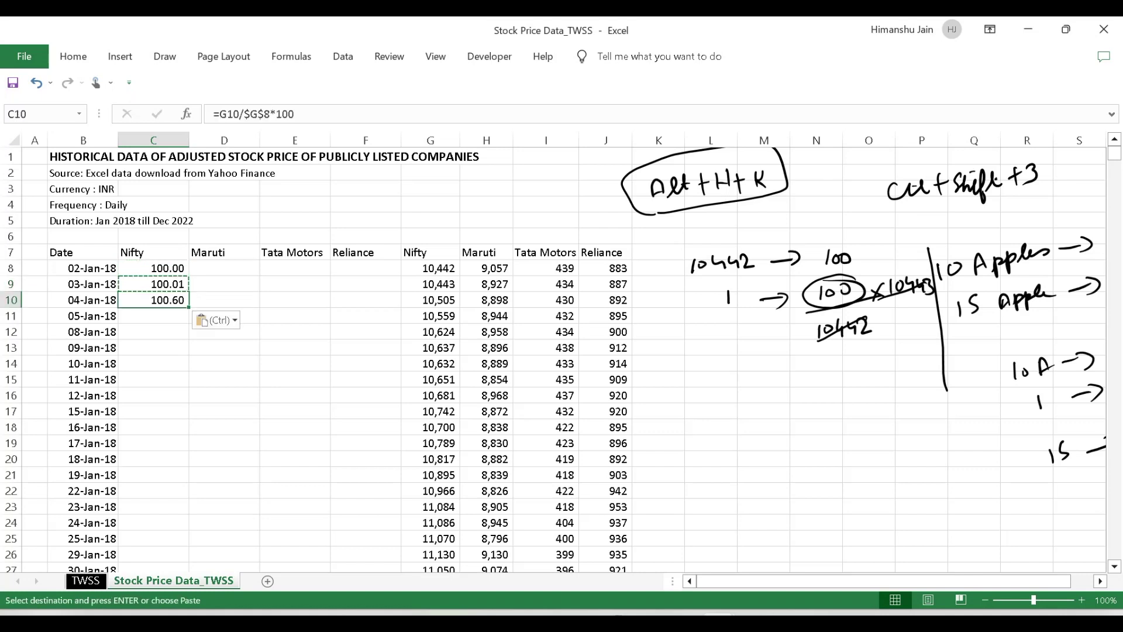
Compare the rebased Nifty formula in C10 with its price in G10 and the base price in G8.
{"action": "key", "text": "Right"}
{"action": "key", "text": "Right"}
{"action": "key", "text": "Right"}
{"action": "key", "text": "Right"}
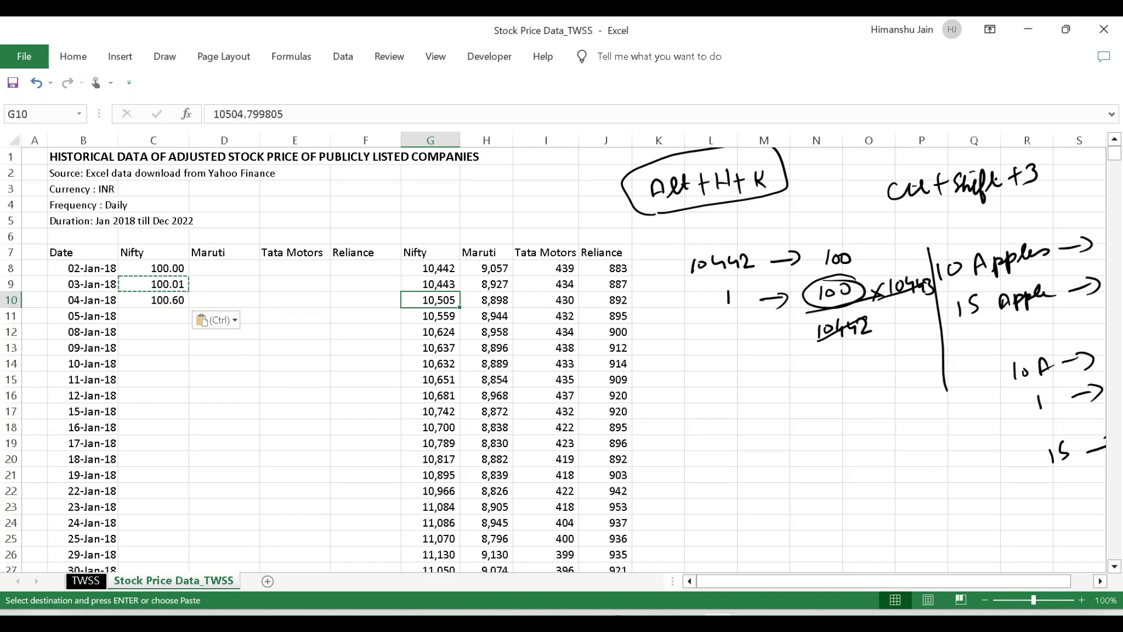
{"action": "key", "text": "Left"}
{"action": "key", "text": "Left"}
{"action": "key", "text": "Left"}
{"action": "key", "text": "Left"}
{"action": "key", "text": "Right"}
{"action": "key", "text": "Right"}
{"action": "key", "text": "Right"}
{"action": "key", "text": "Right"}
{"action": "key", "text": "Left"}
{"action": "key", "text": "Left"}
{"action": "key", "text": "Left"}
{"action": "key", "text": "Left"}
{"action": "key", "text": "Right"}
{"action": "key", "text": "Right"}
{"action": "key", "text": "Right"}
{"action": "key", "text": "Right"}
{"action": "key", "text": "Up"}
{"action": "key", "text": "Up"}
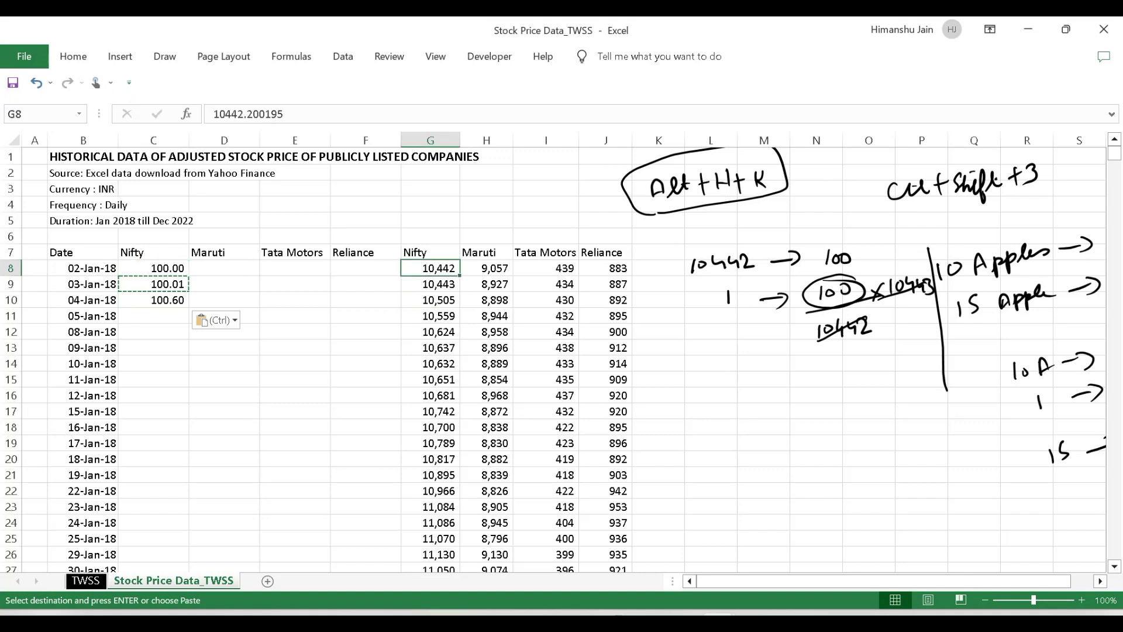
{"action": "left_click", "coordinate": [153, 300]}
{"action": "key", "text": "ctrl+Right"}
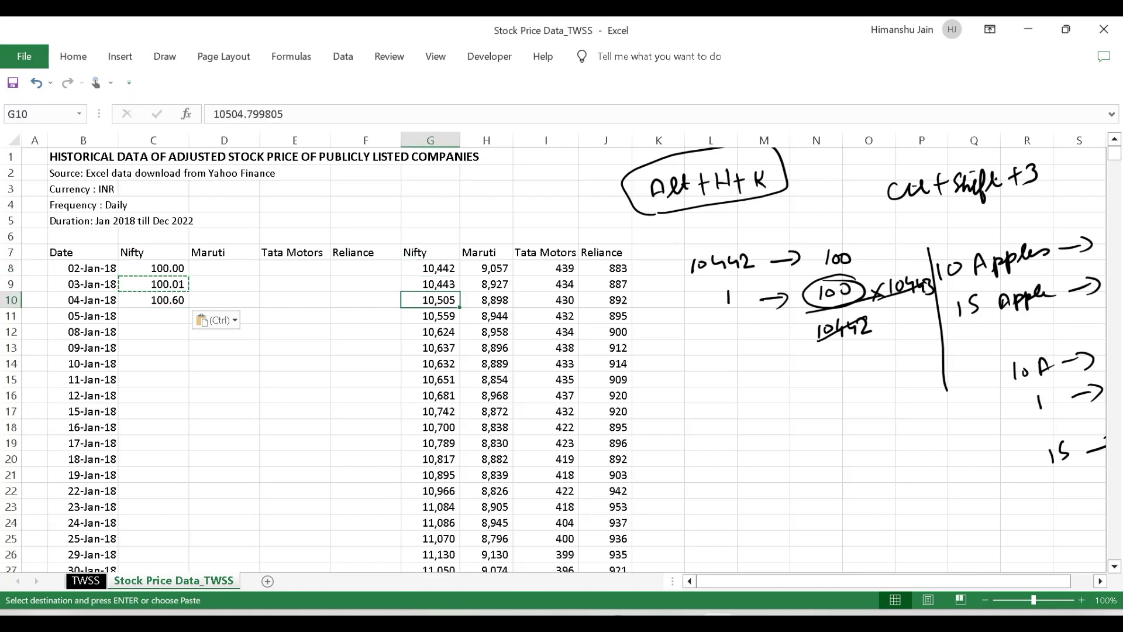
{"action": "key", "text": "ctrl+Left"}
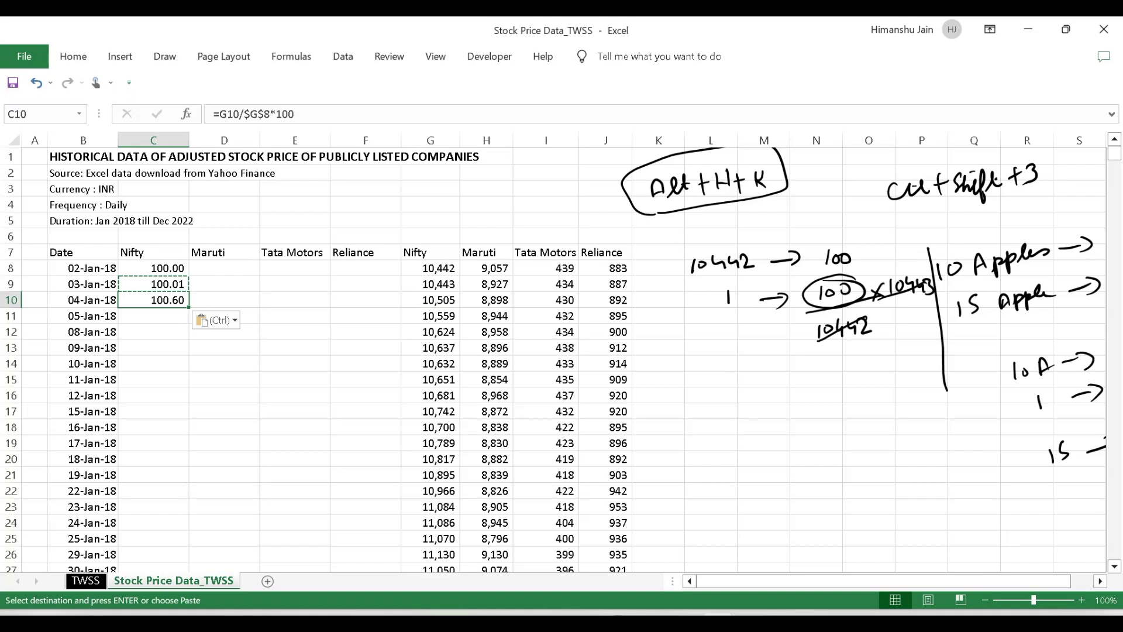
{"action": "left_click", "coordinate": [430, 268]}
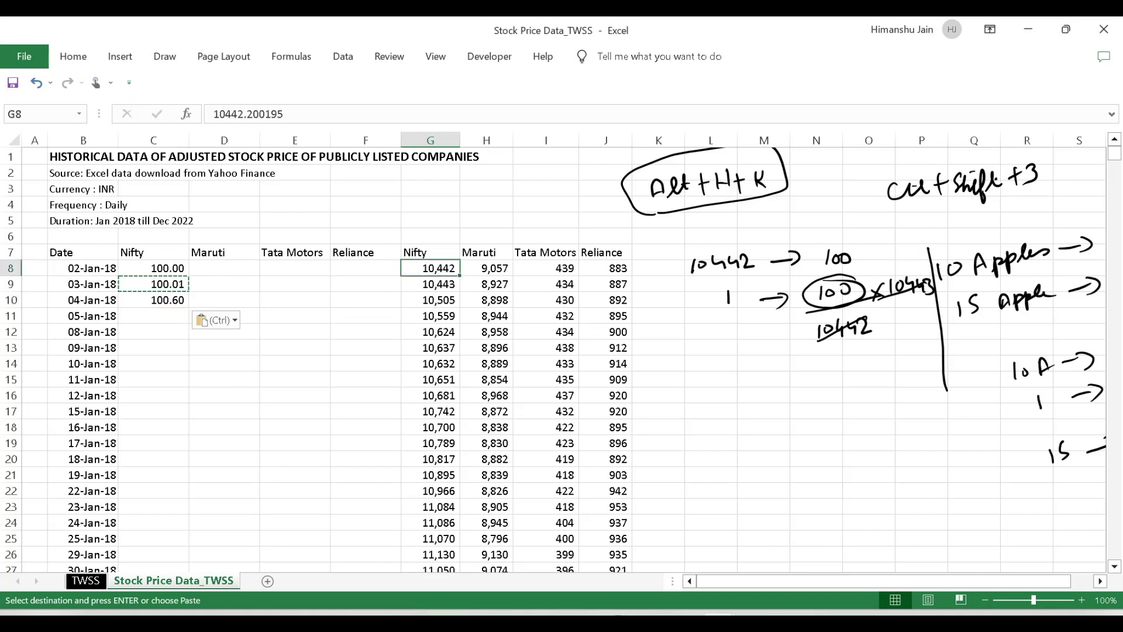
{"action": "left_click", "coordinate": [431, 300]}
{"action": "left_click", "coordinate": [154, 268]}
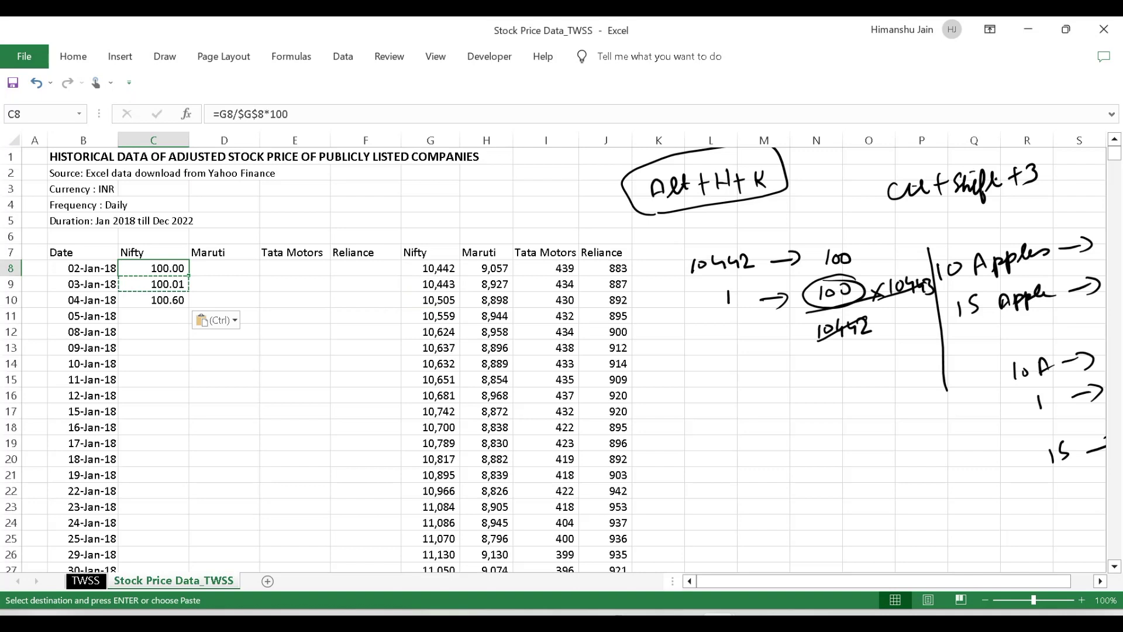
{"action": "left_click", "coordinate": [153, 300]}
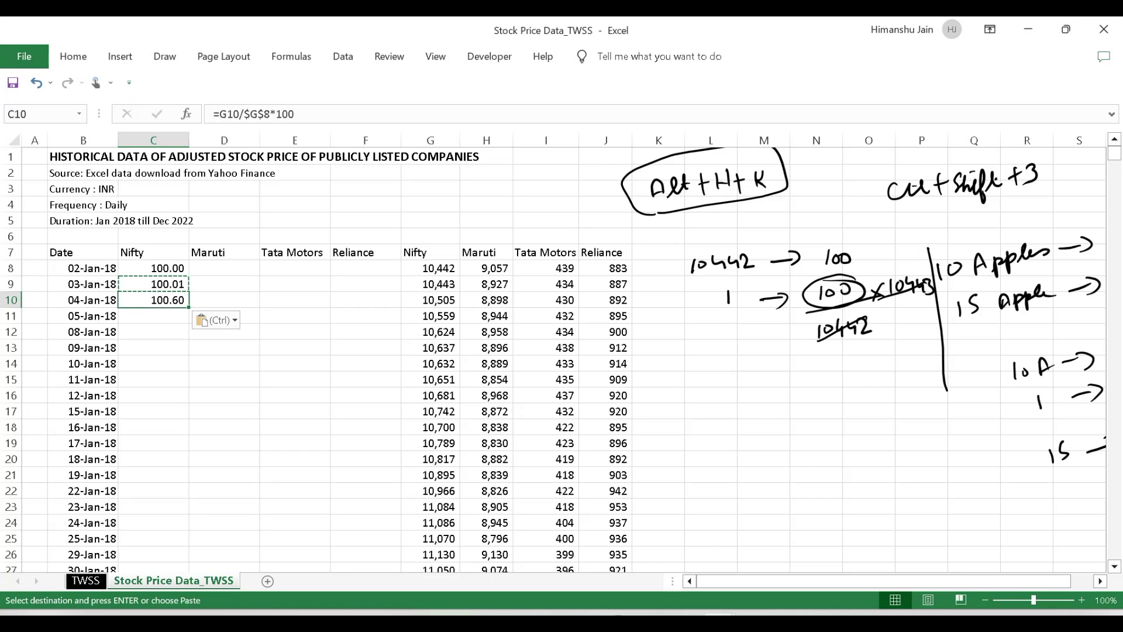
Try filling the Nifty rebasing formula down column C to C1237, and undo the fill.
{"action": "key", "text": "Left"}
{"action": "key", "text": "ctrl+Down"}
{"action": "key", "text": "Right"}
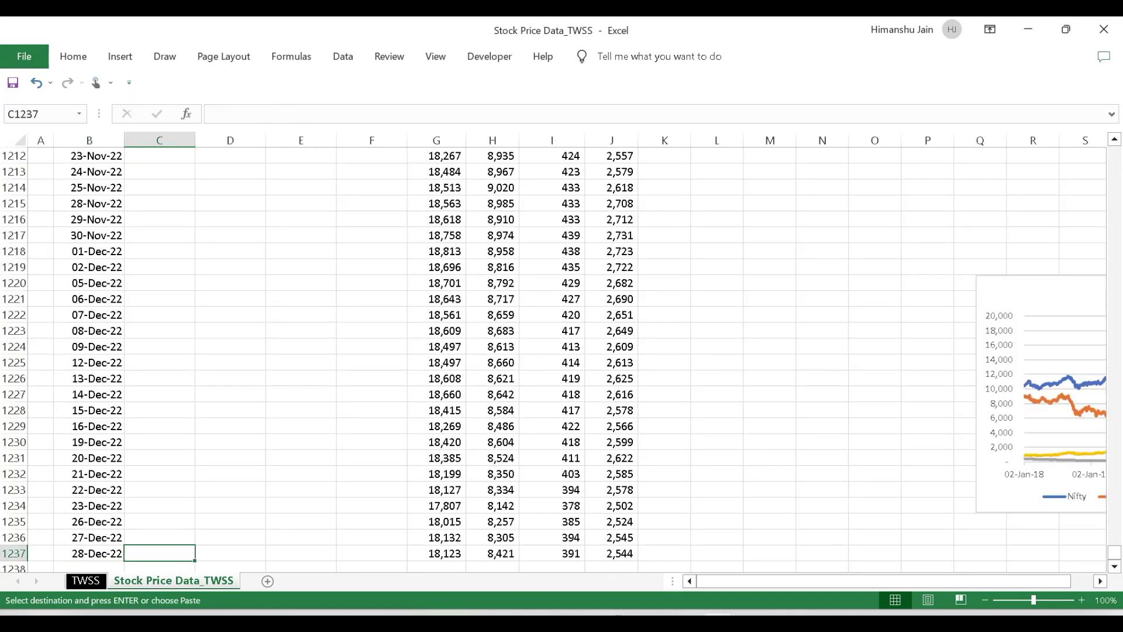
{"action": "key", "text": "ctrl+shift+Up"}
{"action": "key", "text": "ctrl+v"}
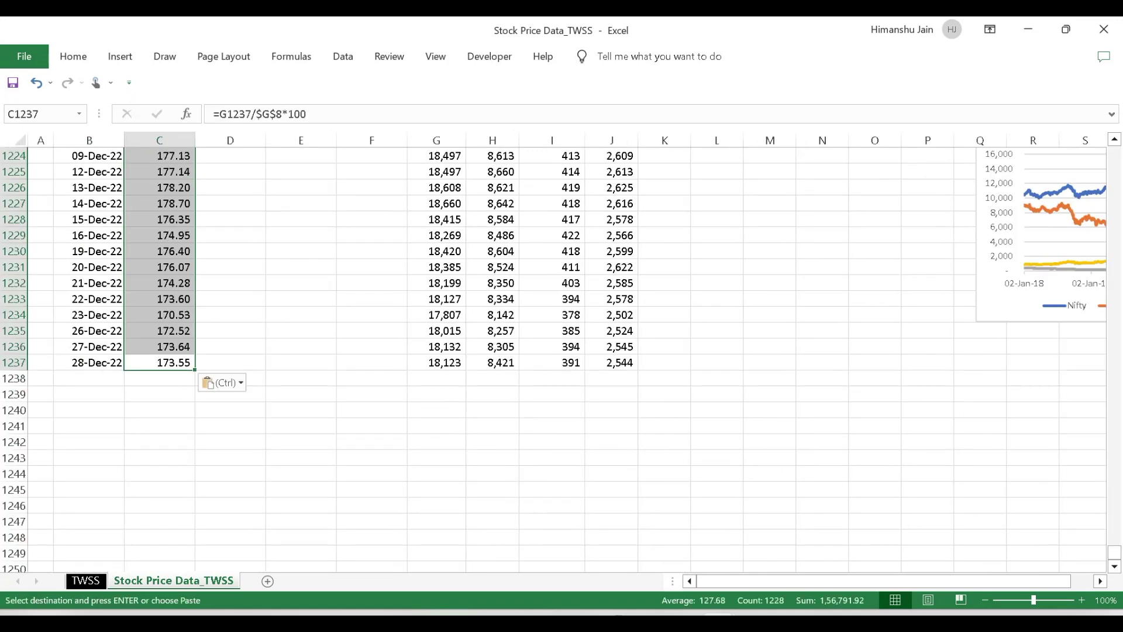
{"action": "left_click", "coordinate": [159, 299]}
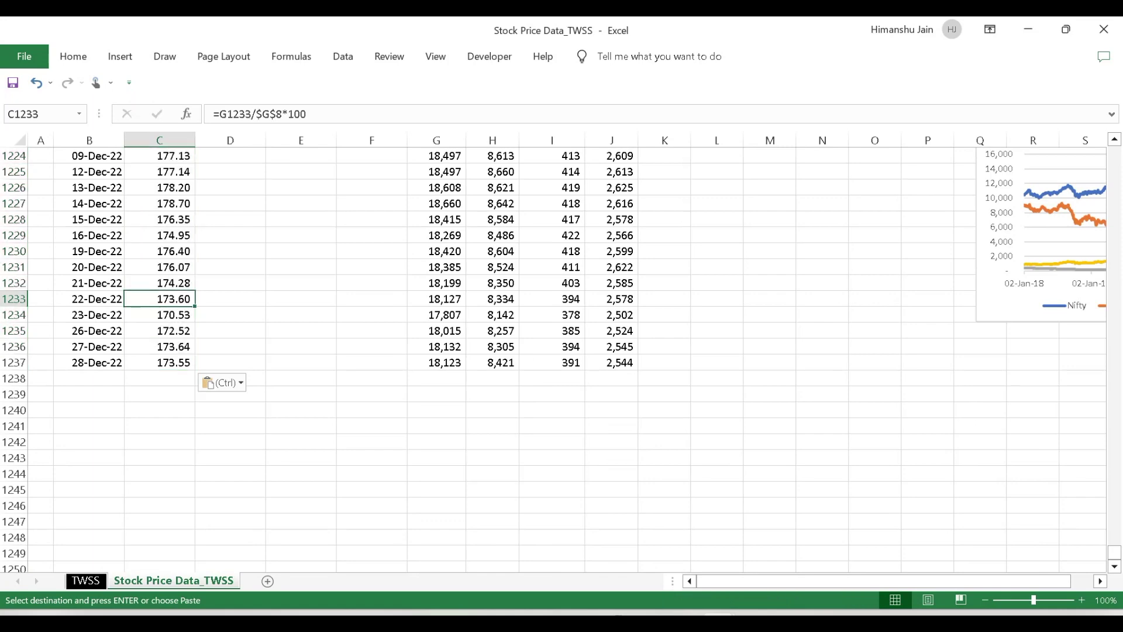
{"action": "key", "text": "ctrl+Up"}
{"action": "key", "text": "ctrl+z"}
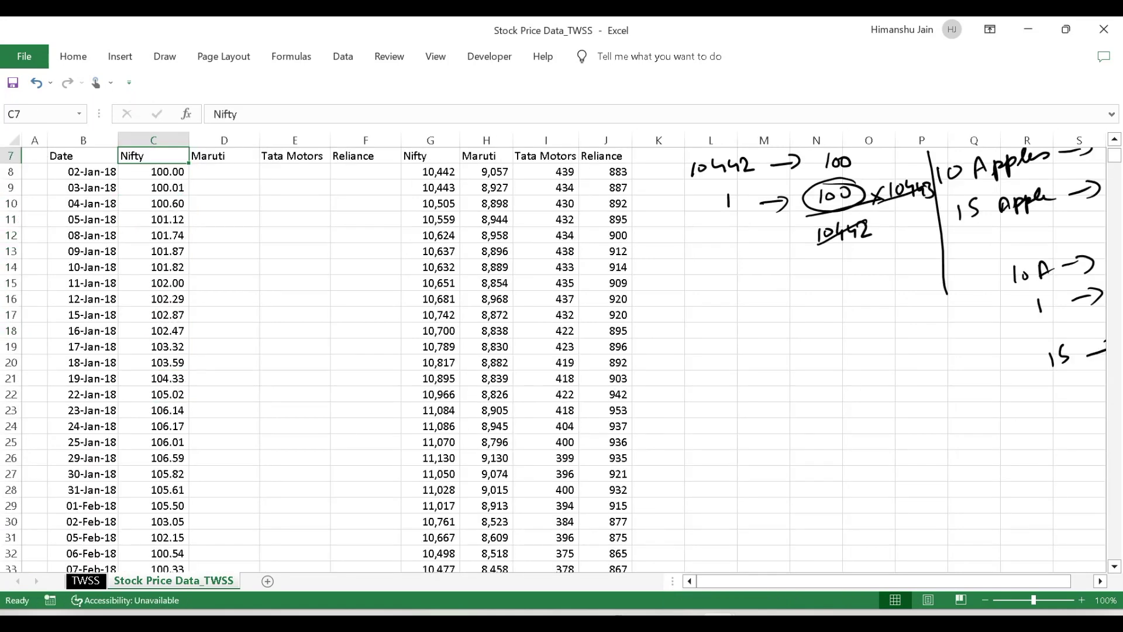
Fill the Nifty rebasing formula from C10 down column C to the last date in row 1237.
{"action": "key", "text": "ctrl+Up"}
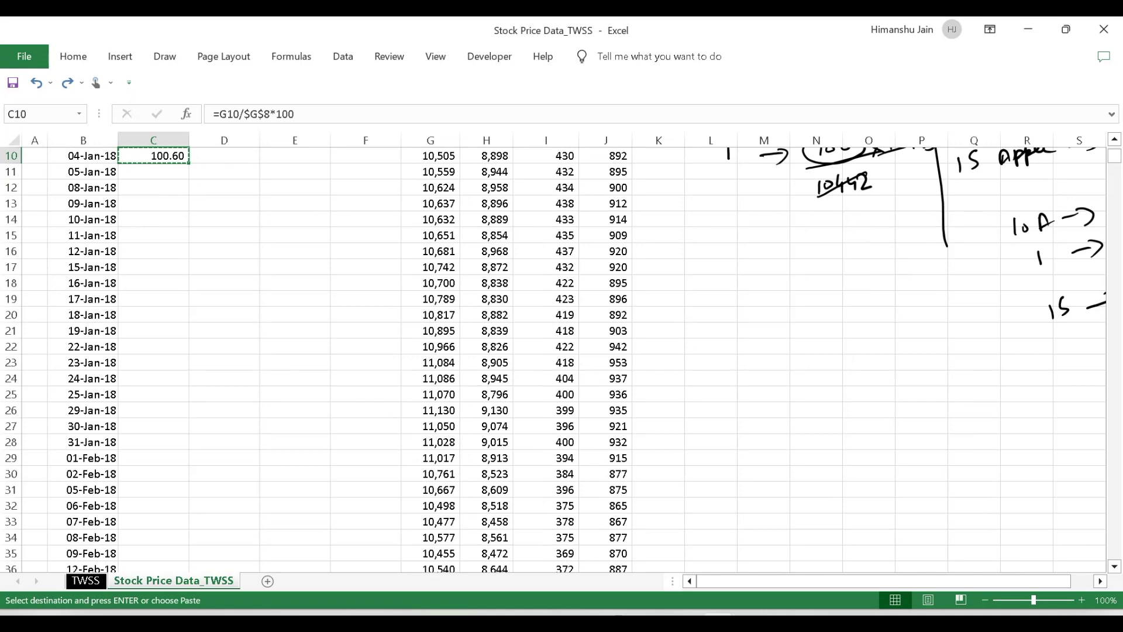
{"action": "key", "text": "ctrl+Up"}
{"action": "key", "text": "Down"}
{"action": "key", "text": "Down"}
{"action": "key", "text": "Down"}
{"action": "key", "text": "Left"}
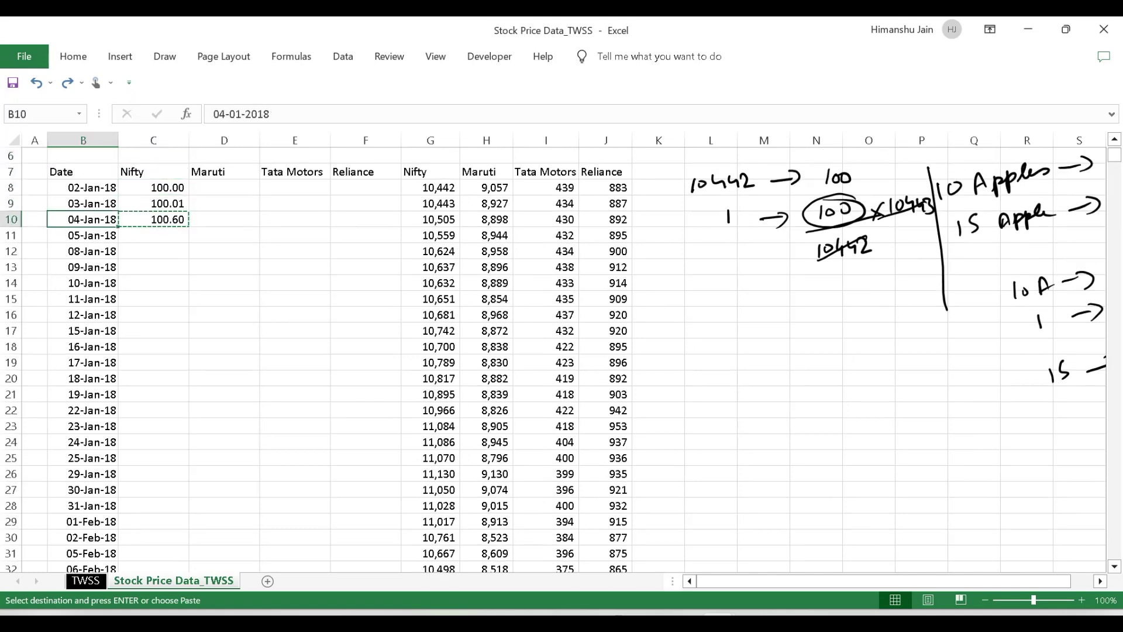
{"action": "key", "text": "Right"}
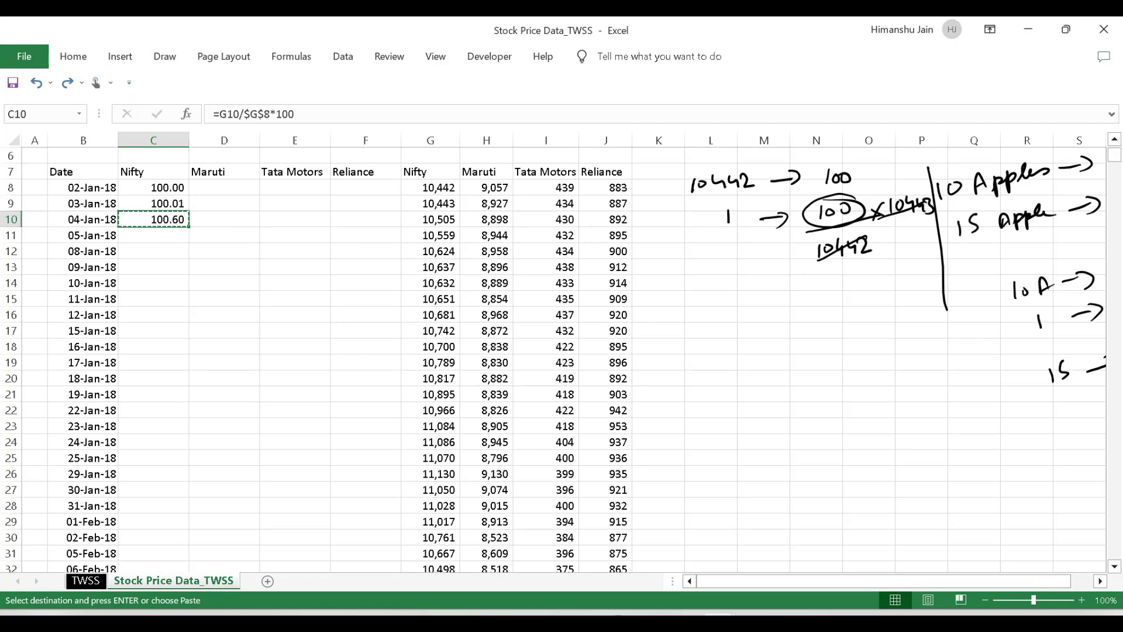
{"action": "key", "text": "Left"}
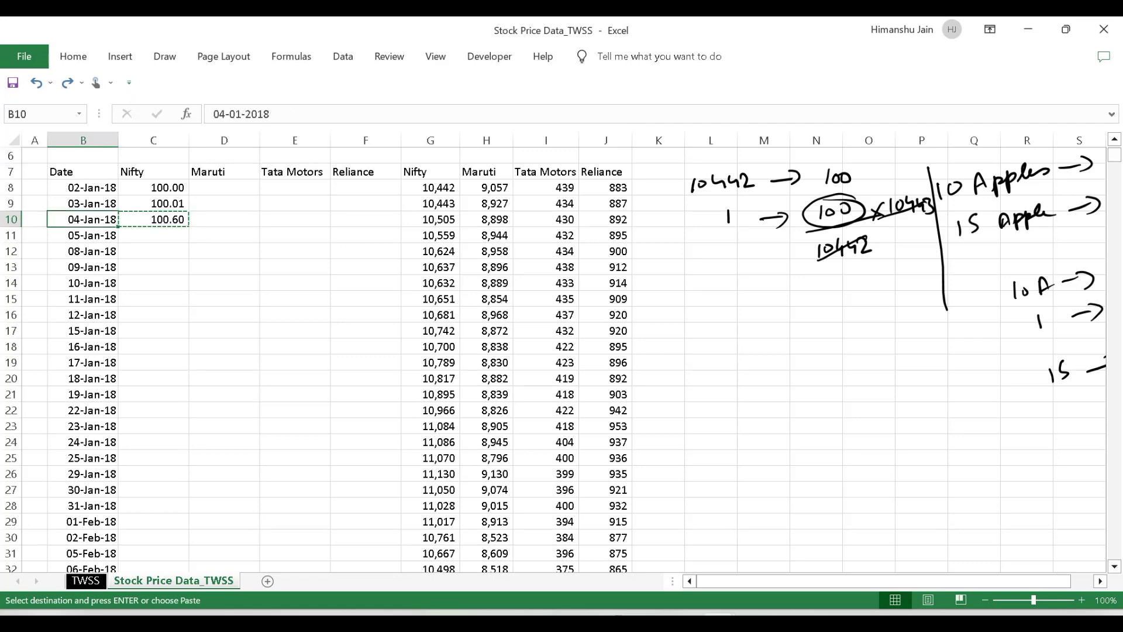
{"action": "key", "text": "ctrl+Down"}
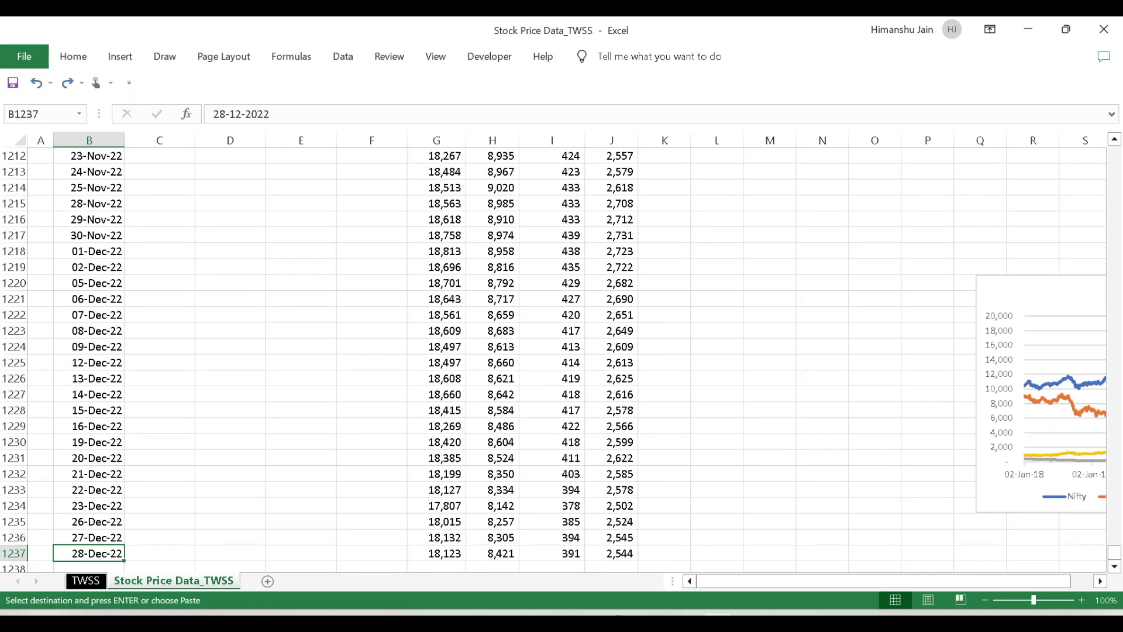
{"action": "key", "text": "Right"}
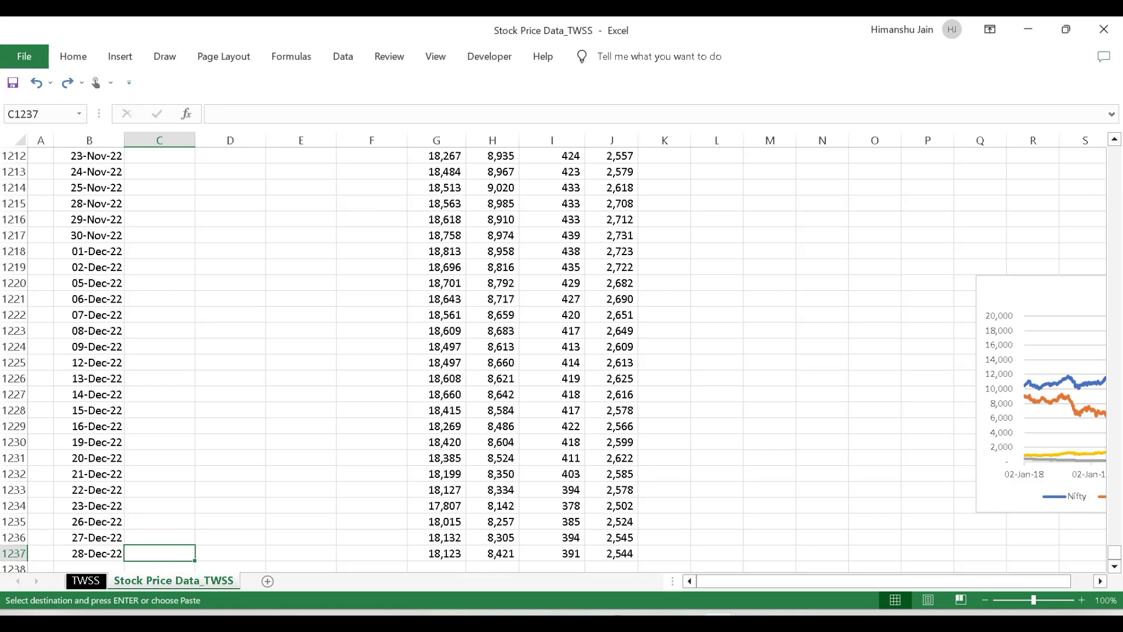
{"action": "key", "text": "ctrl+shift+Up"}
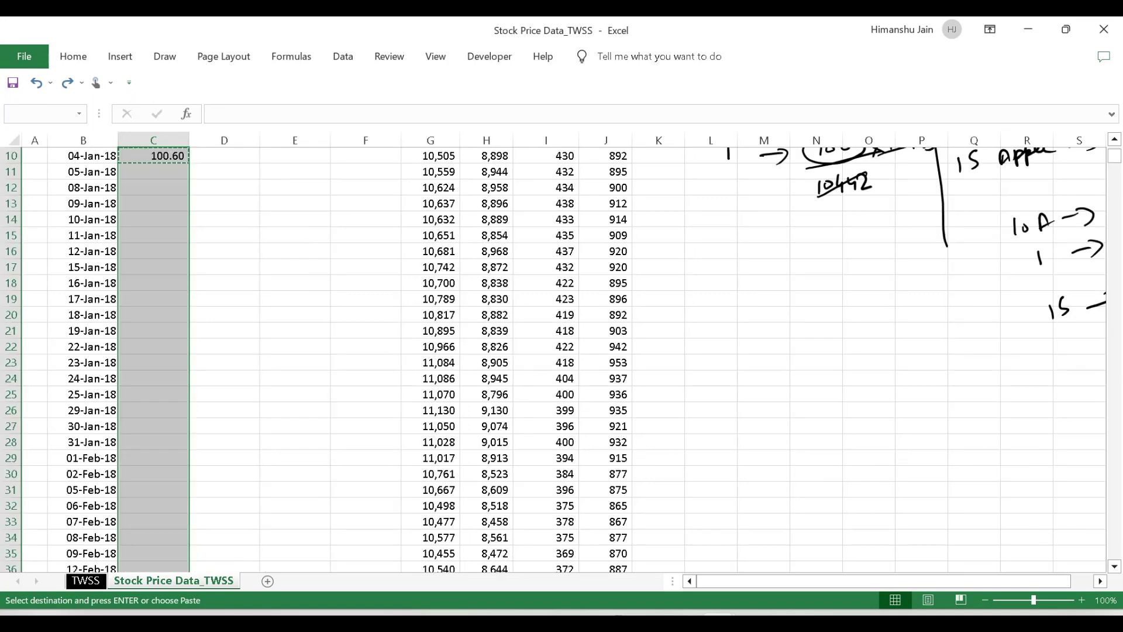
{"action": "key", "text": "ctrl+v"}
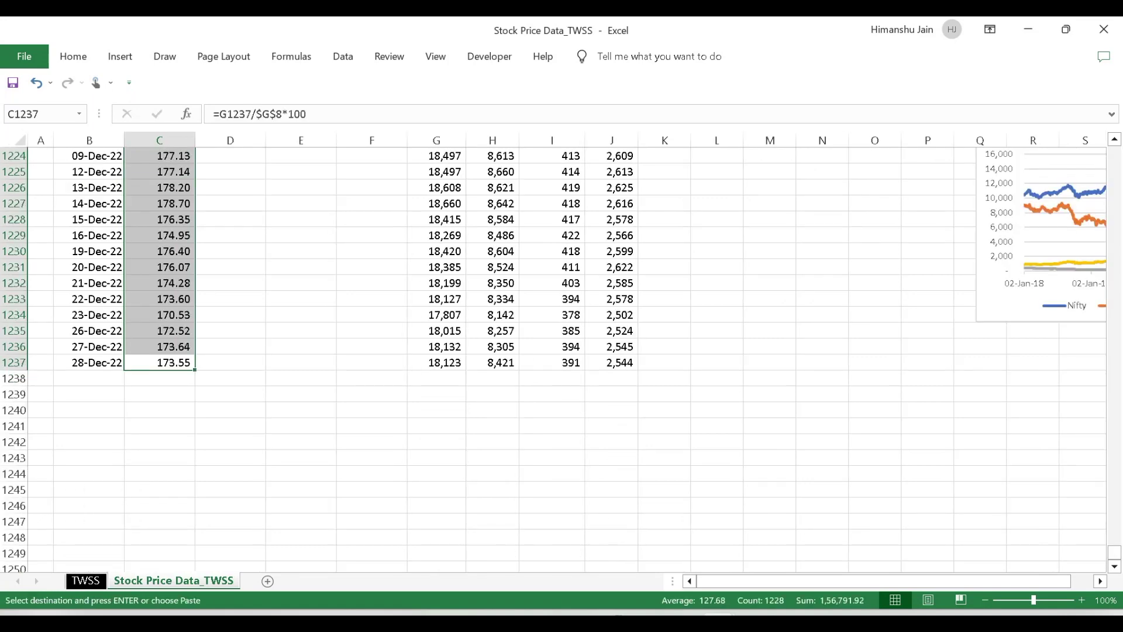
Check the first rebased Nifty values in column C against the base price in G8.
{"action": "key", "text": "ctrl+Up"}
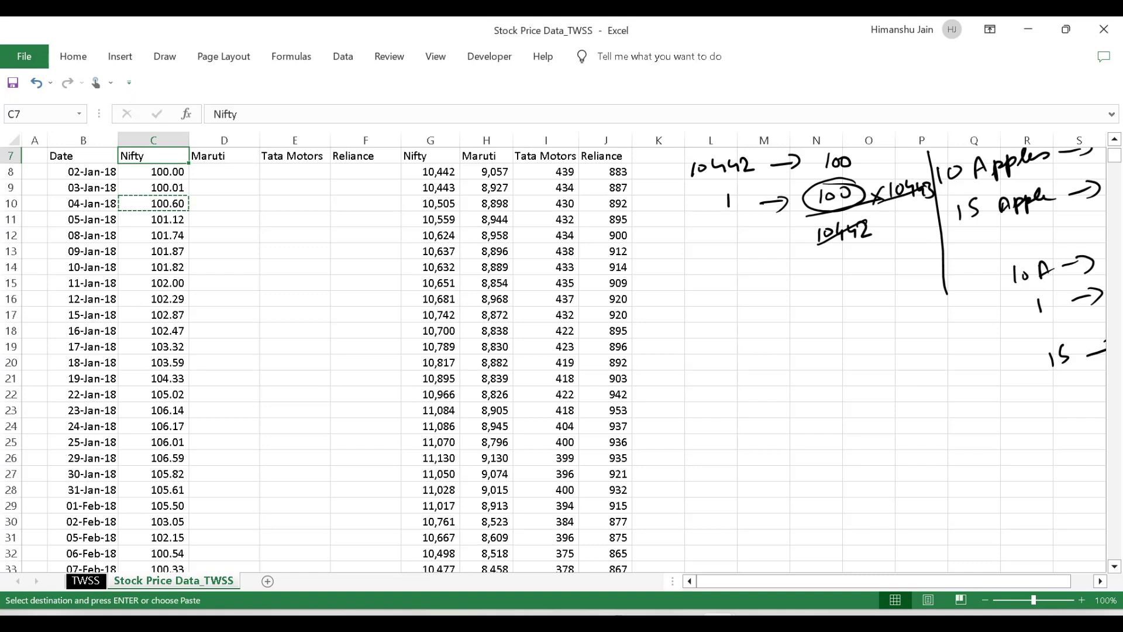
{"action": "key", "text": "Down"}
{"action": "key", "text": "Down"}
{"action": "key", "text": "Down"}
{"action": "key", "text": "Down"}
{"action": "key", "text": "Up"}
{"action": "key", "text": "Up"}
{"action": "key", "text": "Up"}
{"action": "key", "text": "Up"}
{"action": "key", "text": "Down"}
{"action": "key", "text": "Right"}
{"action": "key", "text": "Right"}
{"action": "key", "text": "Right"}
{"action": "key", "text": "Right"}
{"action": "key", "text": "Right"}
{"action": "key", "text": "Left"}
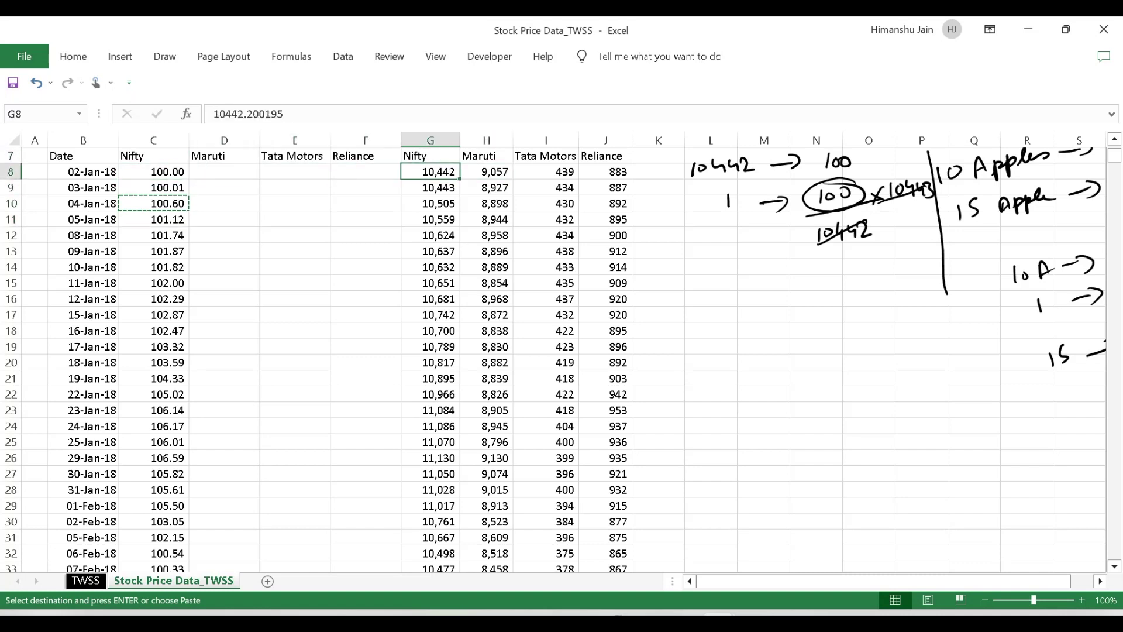
{"action": "key", "text": "Left"}
{"action": "key", "text": "Right"}
Examine the last Nifty price in G1237 on the final date row.
{"action": "key", "text": "ctrl+Down"}
{"action": "key", "text": "Left"}
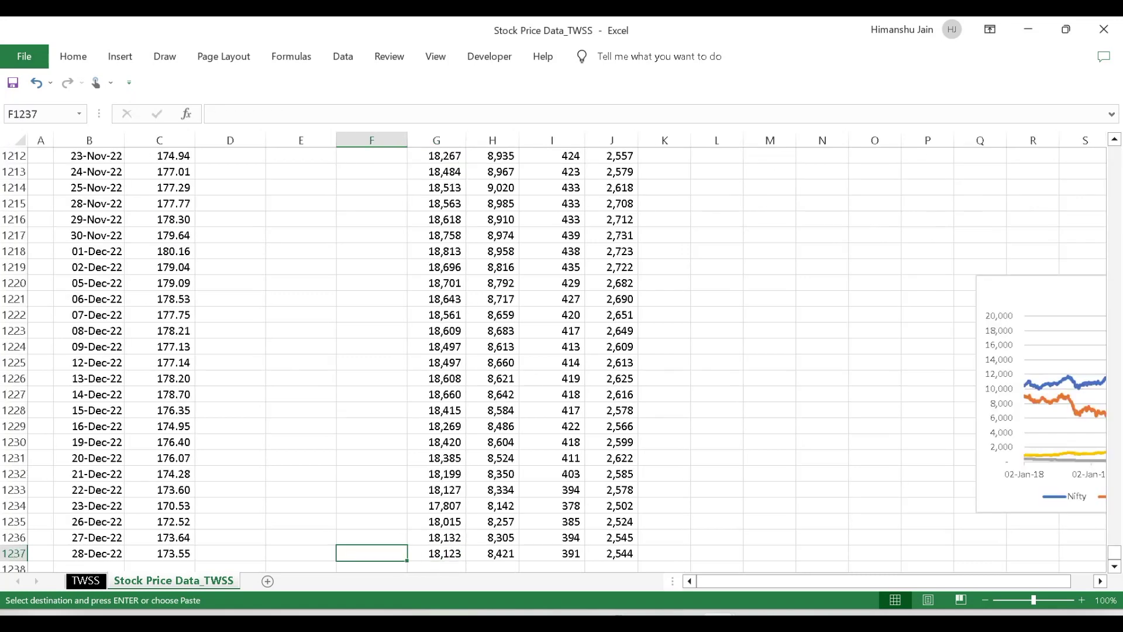
{"action": "key", "text": "Right"}
{"action": "key", "text": "Left"}
{"action": "key", "text": "Left"}
{"action": "key", "text": "Right"}
{"action": "key", "text": "Right"}
{"action": "key", "text": "Right"}
Compare the rebased Nifty value on the first date in C8 with the last one in C1237.
{"action": "key", "text": "Left"}
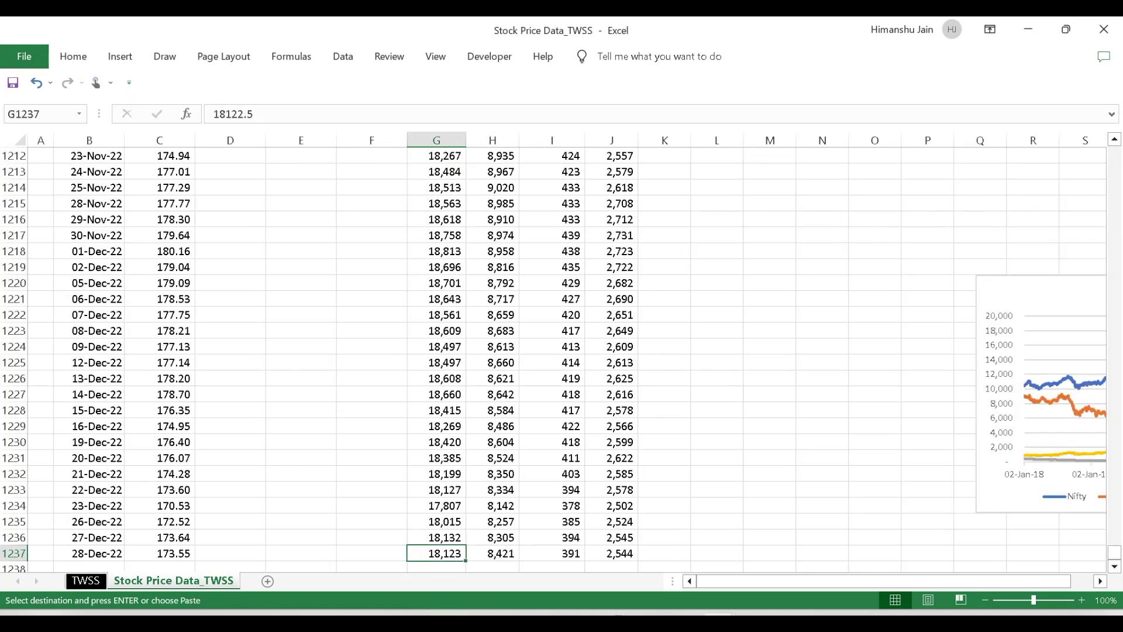
{"action": "key", "text": "ctrl+Up"}
{"action": "key", "text": "Down"}
{"action": "key", "text": "Left"}
{"action": "key", "text": "Left"}
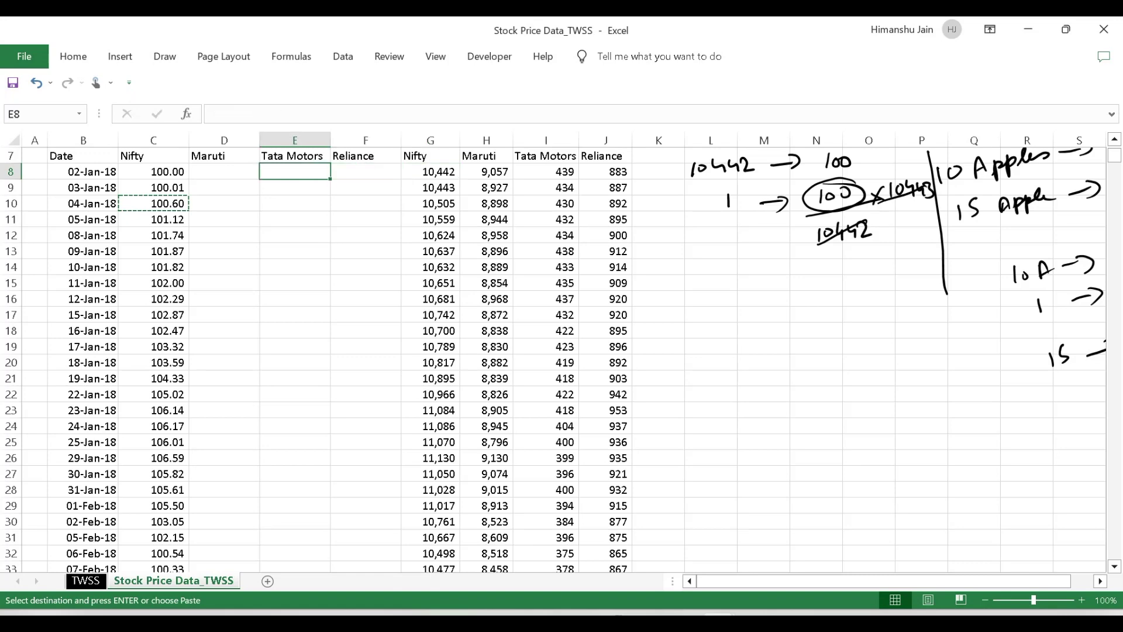
{"action": "key", "text": "Left"}
{"action": "key", "text": "Up"}
{"action": "key", "text": "Left"}
{"action": "key", "text": "Down"}
{"action": "key", "text": "ctrl+Down"}
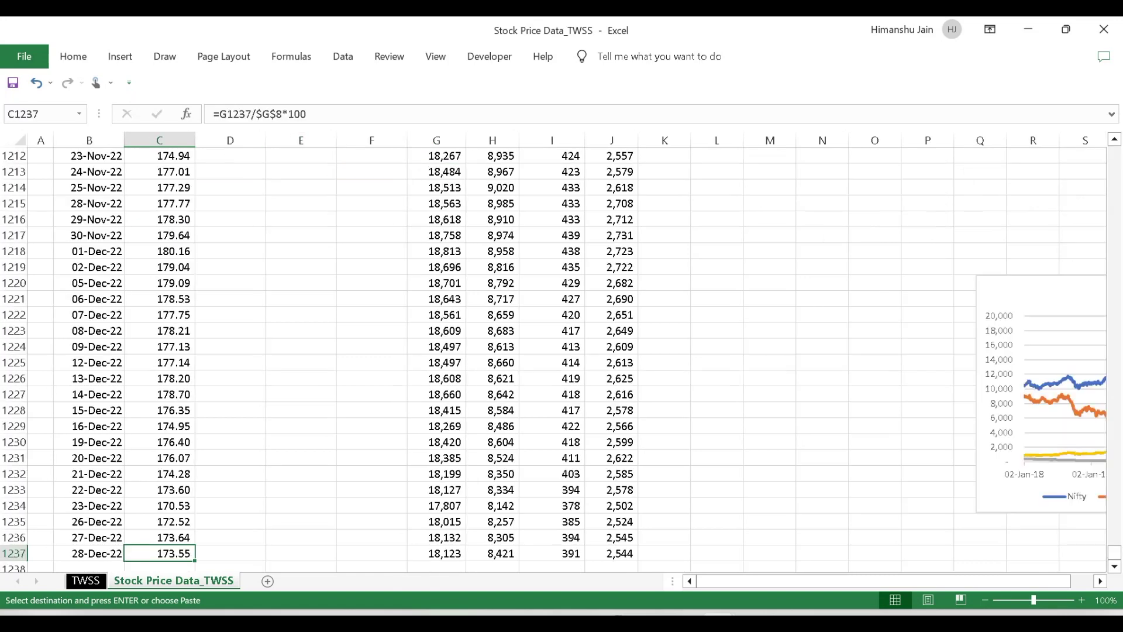
{"action": "key", "text": "Left"}
{"action": "key", "text": "Right"}
{"action": "key", "text": "Right"}
{"action": "key", "text": "Left"}
{"action": "key", "text": "ctrl+Up"}
{"action": "key", "text": "Up"}
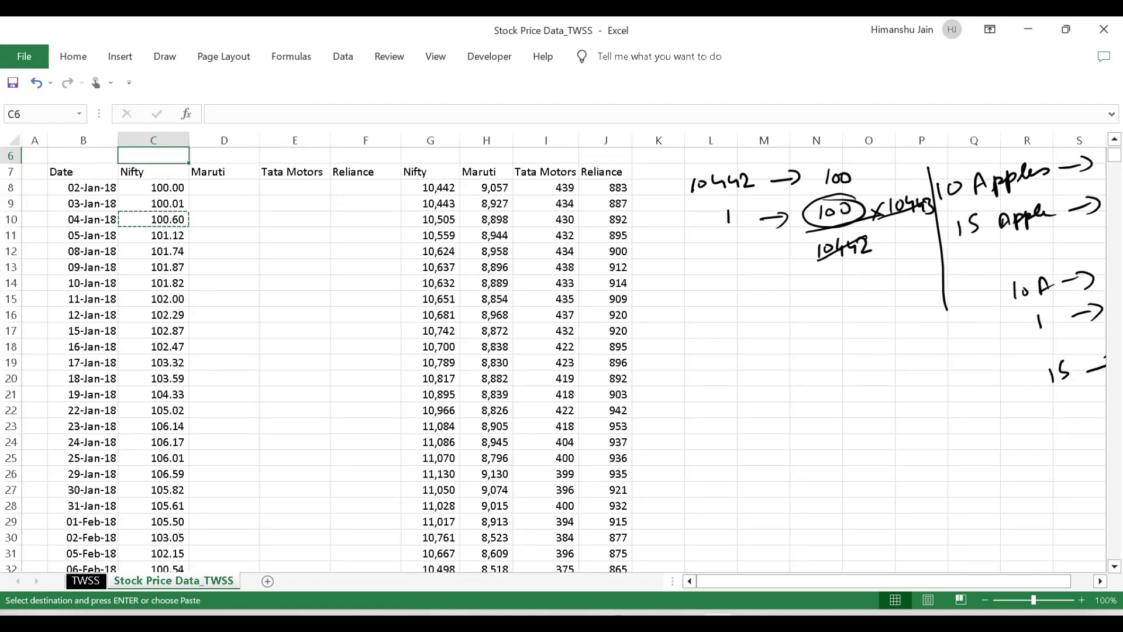
Review the start-date prices of Nifty, Maruti, Tata Motors and Reliance in row 8.
{"action": "left_click", "coordinate": [431, 188]}
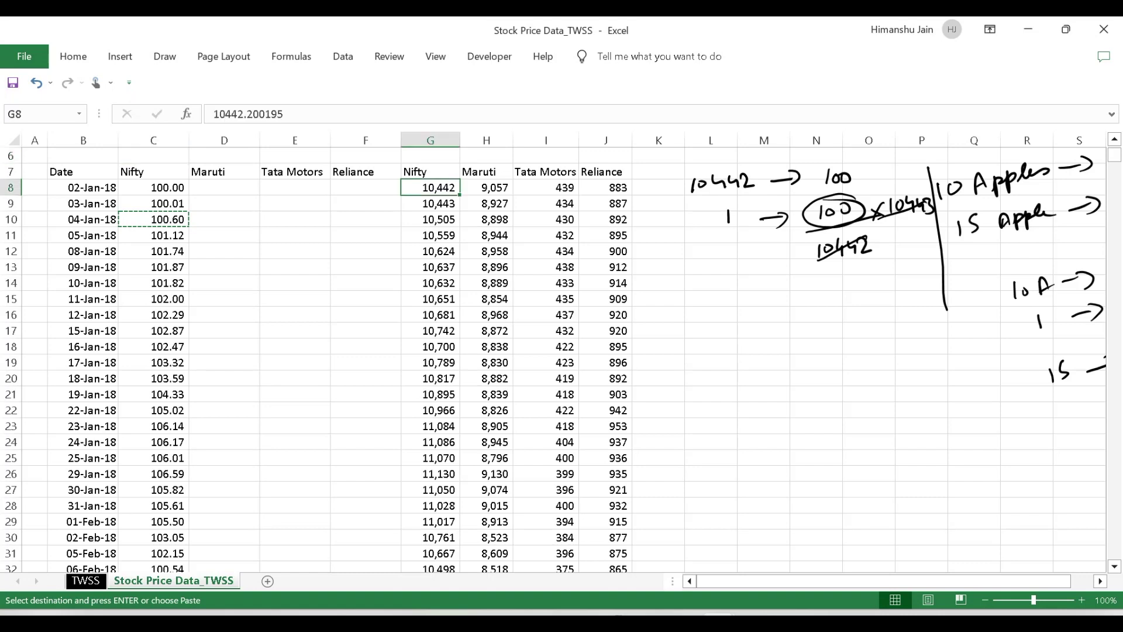
{"action": "key", "text": "Right"}
{"action": "key", "text": "Right"}
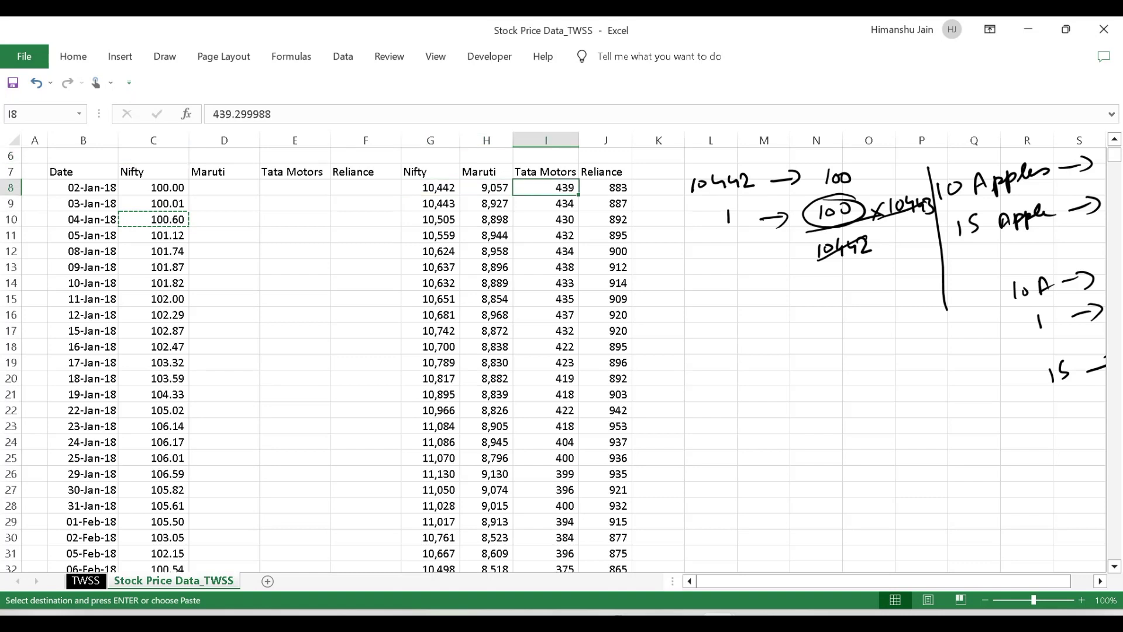
{"action": "key", "text": "Right"}
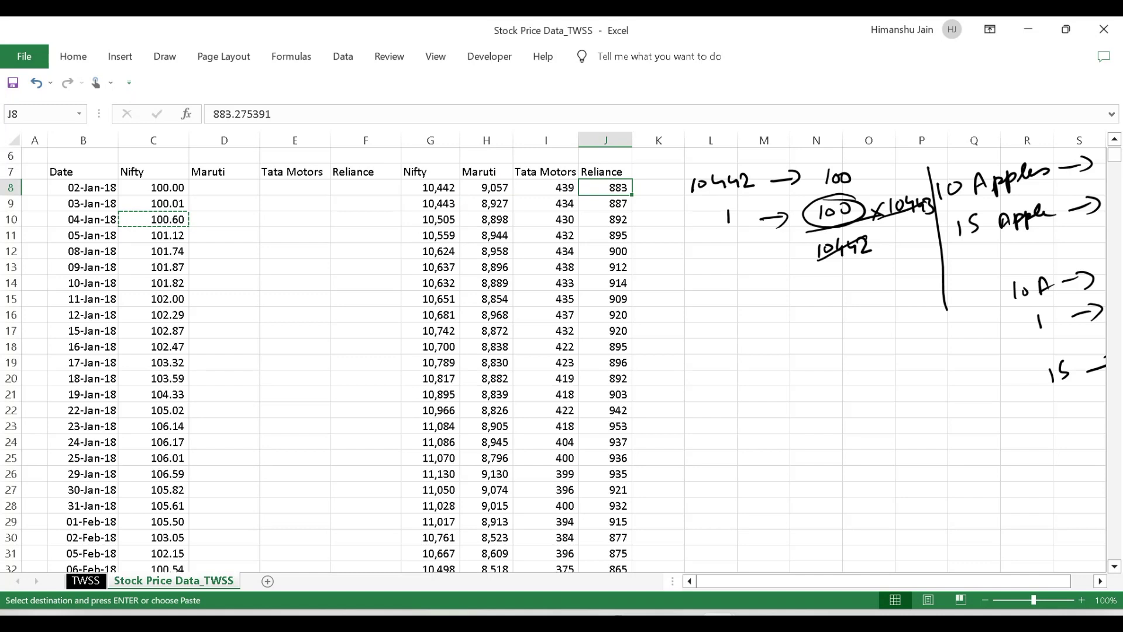
{"action": "left_click", "coordinate": [224, 188]}
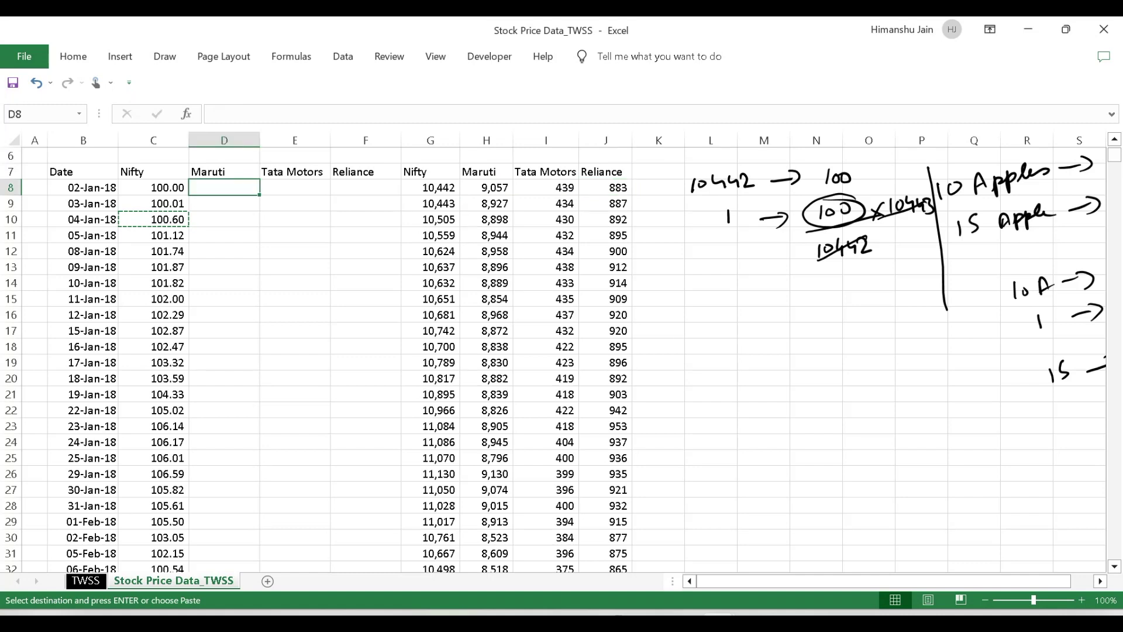
{"action": "key", "text": "Left"}
{"action": "key", "text": "Right"}
{"action": "key", "text": "Escape"}
{"action": "type", "text": "="}
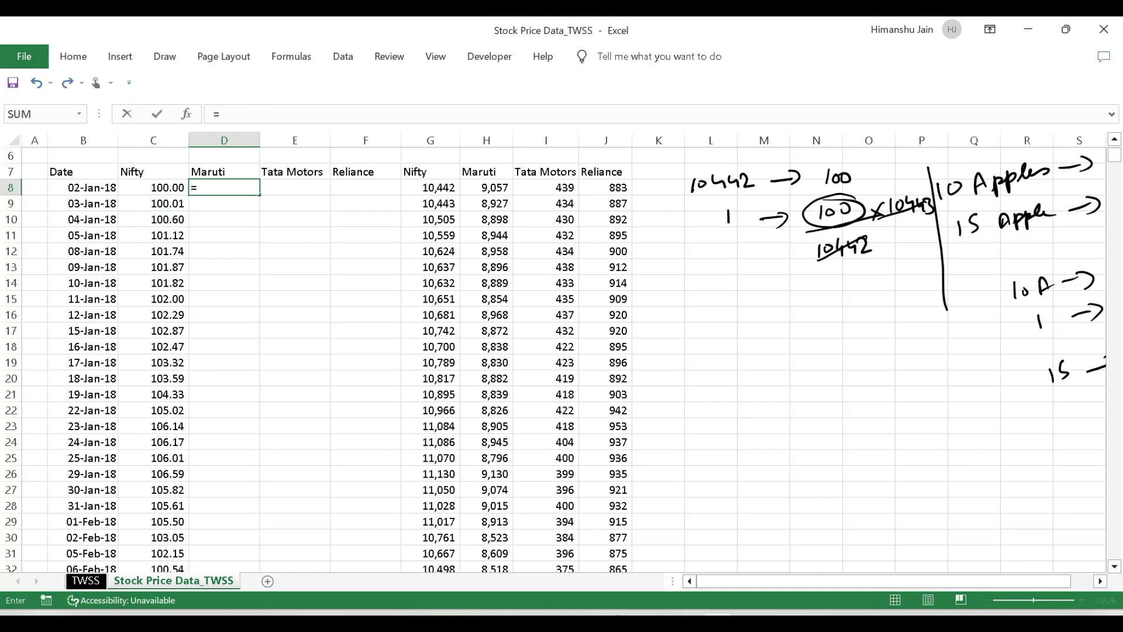
{"action": "key", "text": "Escape"}
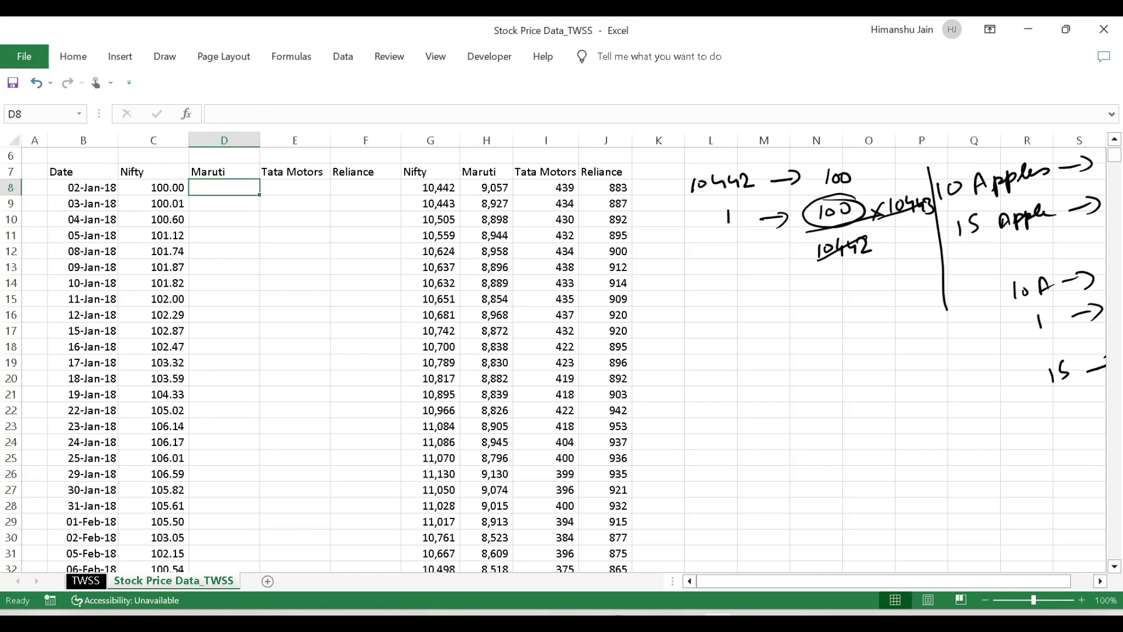
Circle Maruti's start price in H8 and handwrite the working "9057 – 100" and "1 → 100/9057" below the Nifty working.
{"action": "mouse_move", "coordinate": [515, 199]}
{"action": "left_mouse_down"}
{"action": "mouse_move", "coordinate": [513, 184]}
{"action": "mouse_move", "coordinate": [466, 190]}
{"action": "mouse_move", "coordinate": [486, 200]}
{"action": "left_mouse_up"}
{"action": "mouse_move", "coordinate": [732, 296]}
{"action": "left_mouse_down"}
{"action": "mouse_move", "coordinate": [725, 314]}
{"action": "mouse_move", "coordinate": [738, 298]}
{"action": "mouse_move", "coordinate": [749, 310]}
{"action": "mouse_move", "coordinate": [820, 306]}
{"action": "mouse_move", "coordinate": [829, 295]}
{"action": "left_mouse_up"}
{"action": "left_click_drag", "start_coordinate": [845, 292], "coordinate": [843, 292]}
{"action": "mouse_move", "coordinate": [759, 340]}
{"action": "left_mouse_down"}
{"action": "mouse_move", "coordinate": [758, 352]}
{"action": "mouse_move", "coordinate": [819, 349]}
{"action": "left_mouse_up"}
{"action": "mouse_move", "coordinate": [827, 339]}
{"action": "left_mouse_down"}
{"action": "mouse_move", "coordinate": [857, 347]}
{"action": "mouse_move", "coordinate": [816, 387]}
{"action": "left_mouse_up"}
{"action": "mouse_move", "coordinate": [832, 375]}
{"action": "left_mouse_down"}
{"action": "mouse_move", "coordinate": [843, 381]}
{"action": "mouse_move", "coordinate": [852, 361]}
{"action": "left_mouse_up"}
{"action": "mouse_move", "coordinate": [856, 364]}
{"action": "left_mouse_down"}
{"action": "mouse_move", "coordinate": [870, 360]}
{"action": "mouse_move", "coordinate": [865, 379]}
{"action": "left_mouse_up"}
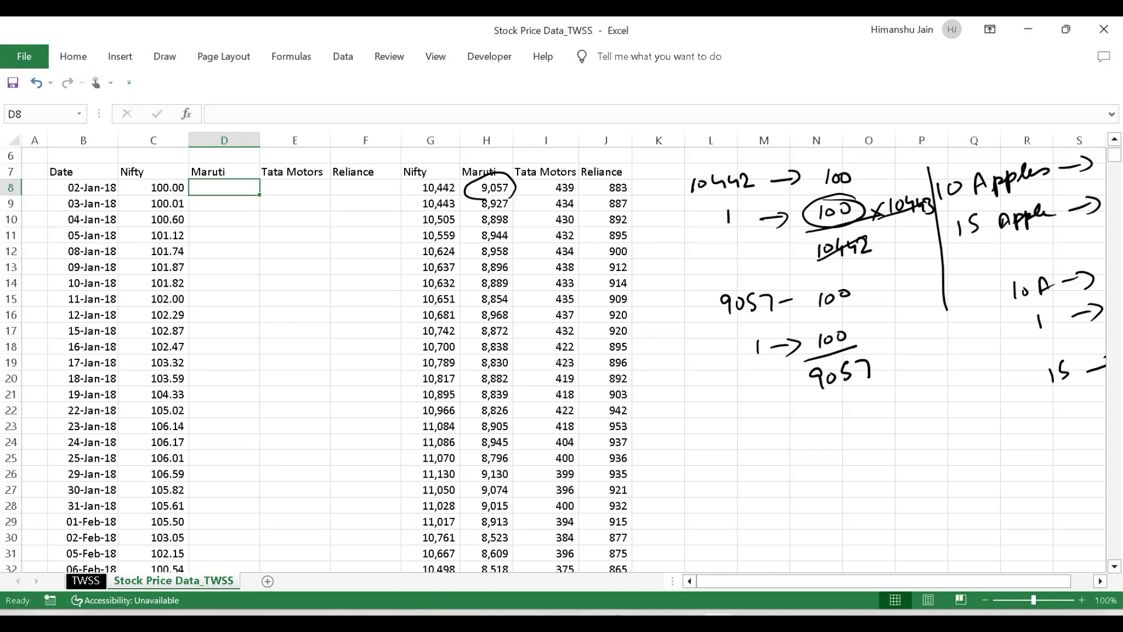
Circle Maruti's 03-Jan-18 price in H9 and handwrite "892 →" below the Maruti working.
{"action": "mouse_move", "coordinate": [755, 407]}
{"action": "left_mouse_down"}
{"action": "mouse_move", "coordinate": [749, 424]}
{"action": "mouse_move", "coordinate": [754, 408]}
{"action": "left_mouse_up"}
{"action": "key", "text": "Right"}
{"action": "key", "text": "Right"}
{"action": "key", "text": "Right"}
{"action": "key", "text": "Right"}
{"action": "key", "text": "Right"}
{"action": "key", "text": "Right"}
{"action": "key", "text": "Right"}
{"action": "key", "text": "Right"}
{"action": "key", "text": "Right"}
{"action": "key", "text": "Right"}
{"action": "key", "text": "Right"}
{"action": "key", "text": "Right"}
{"action": "key", "text": "Right"}
{"action": "left_click_drag", "start_coordinate": [767, 407], "coordinate": [767, 423]}
{"action": "left_click_drag", "start_coordinate": [773, 409], "coordinate": [788, 418]}
{"action": "left_click_drag", "start_coordinate": [789, 407], "coordinate": [805, 416]}
{"action": "key", "text": "Right"}
{"action": "key", "text": "Right"}
{"action": "key", "text": "Right"}
{"action": "key", "text": "Right"}
{"action": "key", "text": "Right"}
{"action": "mouse_move", "coordinate": [346, 196]}
{"action": "left_mouse_down"}
{"action": "mouse_move", "coordinate": [309, 208]}
{"action": "mouse_move", "coordinate": [353, 198]}
{"action": "left_mouse_up"}
{"action": "left_click_drag", "start_coordinate": [648, 415], "coordinate": [658, 420]}
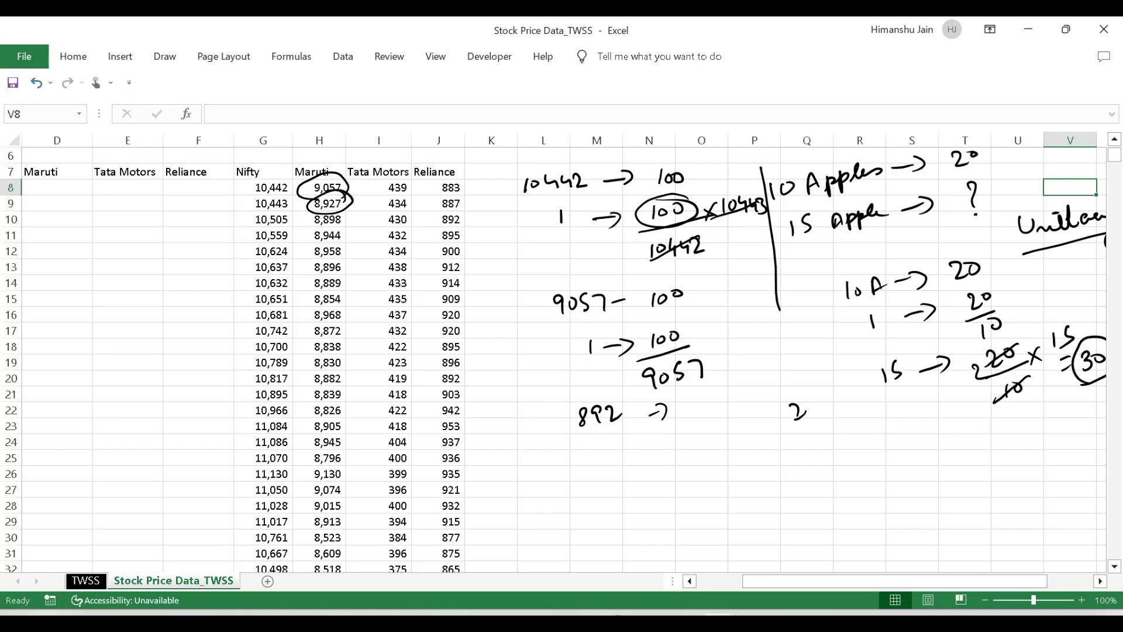
Handwrite "× 8927" beside the Maruti fraction 100/9057 and strike through both 9057 and 8927.
{"action": "left_click_drag", "start_coordinate": [701, 337], "coordinate": [713, 347]}
{"action": "mouse_move", "coordinate": [712, 335]}
{"action": "left_mouse_down"}
{"action": "mouse_move", "coordinate": [700, 348]}
{"action": "mouse_move", "coordinate": [725, 319]}
{"action": "mouse_move", "coordinate": [725, 335]}
{"action": "mouse_move", "coordinate": [777, 323]}
{"action": "left_mouse_up"}
{"action": "left_click_drag", "start_coordinate": [709, 361], "coordinate": [652, 390]}
{"action": "left_click_drag", "start_coordinate": [781, 316], "coordinate": [727, 335]}
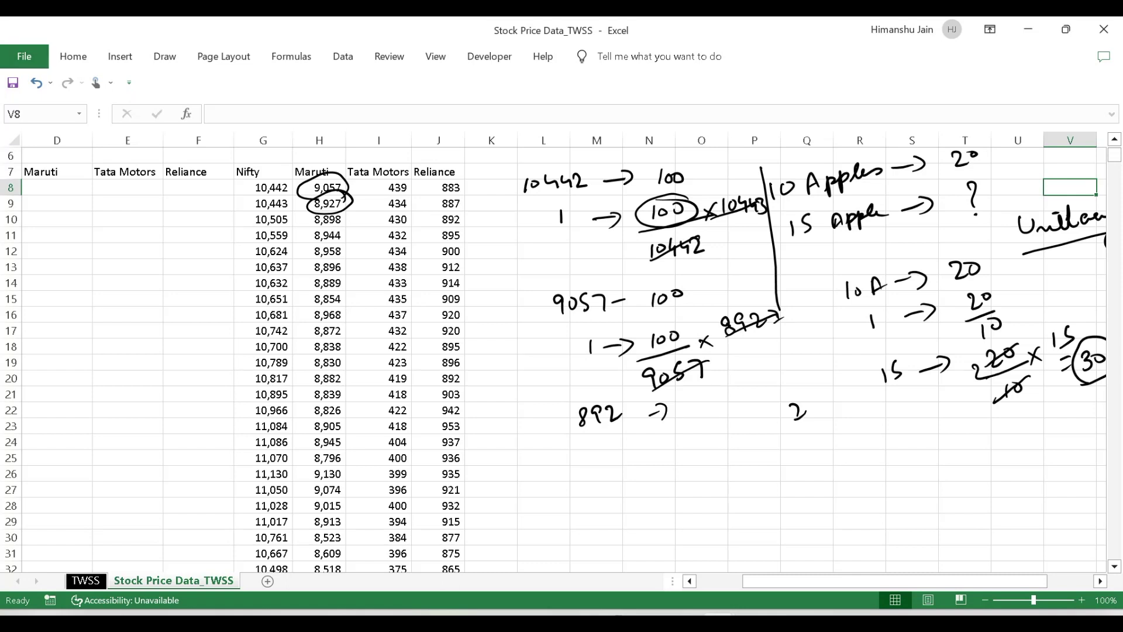
Delete the ink circles around Maruti's prices in H8 and H9.
{"action": "left_click", "coordinate": [309, 179]}
{"action": "key", "text": "Delete"}
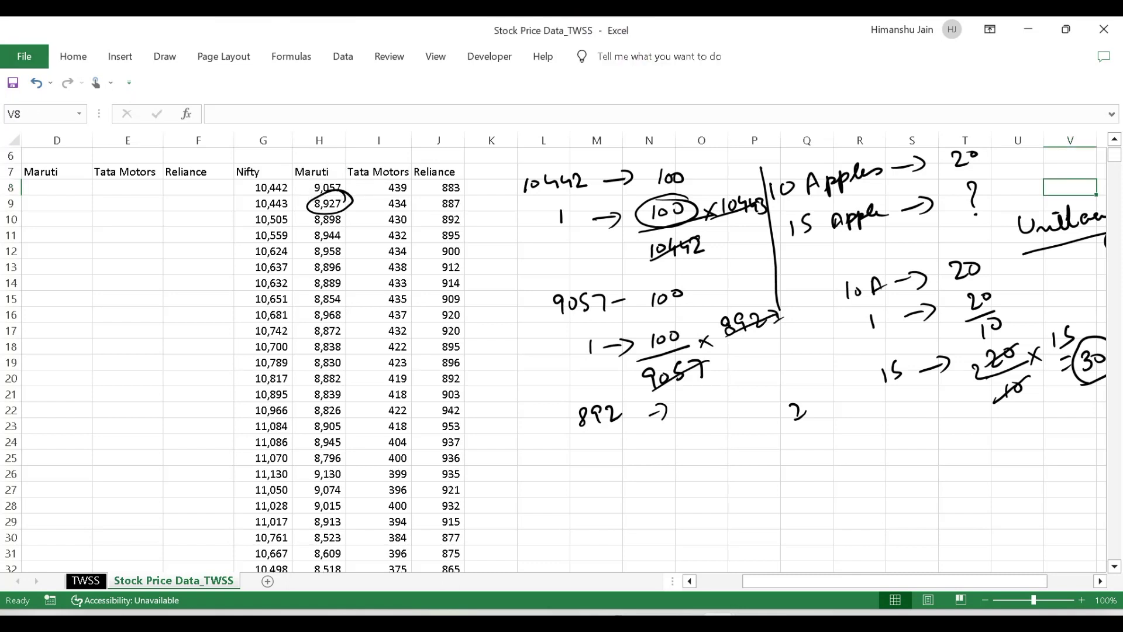
{"action": "left_click", "coordinate": [308, 206]}
{"action": "key", "text": "Delete"}
Enter the Maruti rebasing formula =H8/$H$8*100 in D8.
{"action": "left_click", "coordinate": [198, 187]}
{"action": "key", "text": "Home"}
{"action": "key", "text": "Right"}
{"action": "key", "text": "Right"}
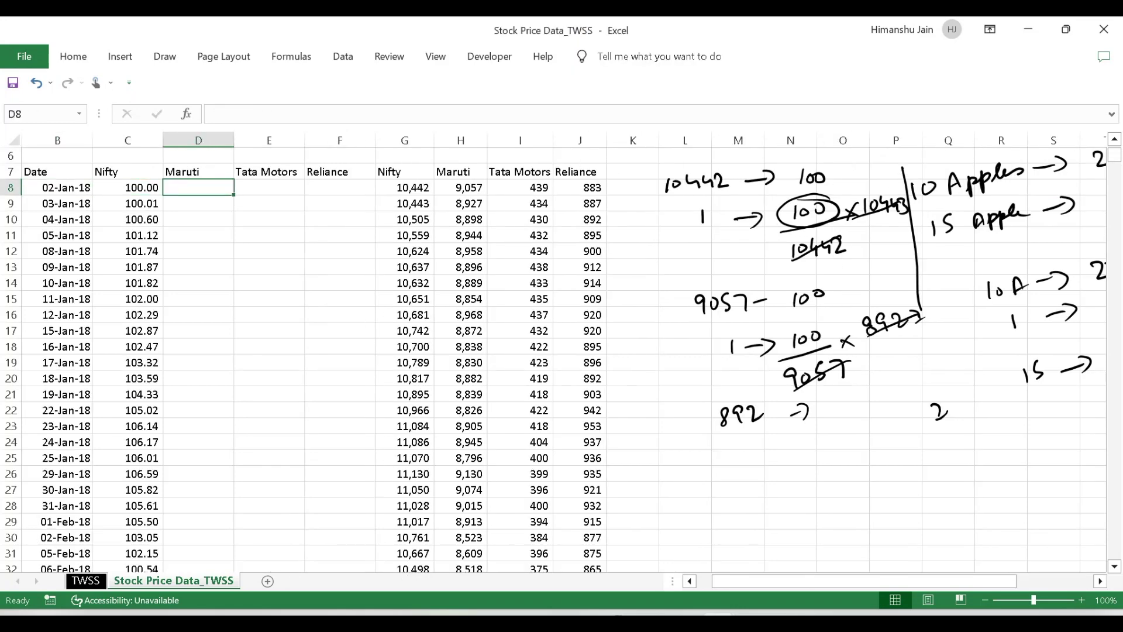
{"action": "type", "text": "="}
{"action": "key", "text": "Right"}
{"action": "key", "text": "Right"}
{"action": "key", "text": "Right"}
{"action": "key", "text": "Right"}
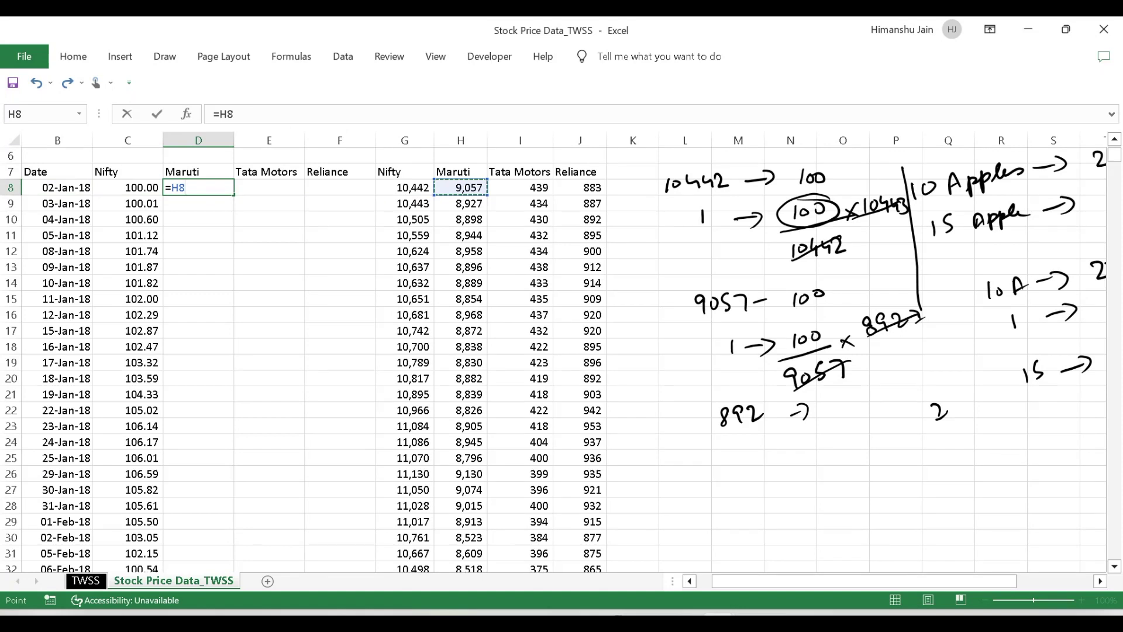
{"action": "type", "text": "/"}
{"action": "key", "text": "Right"}
{"action": "key", "text": "Right"}
{"action": "key", "text": "Right"}
{"action": "key", "text": "Right"}
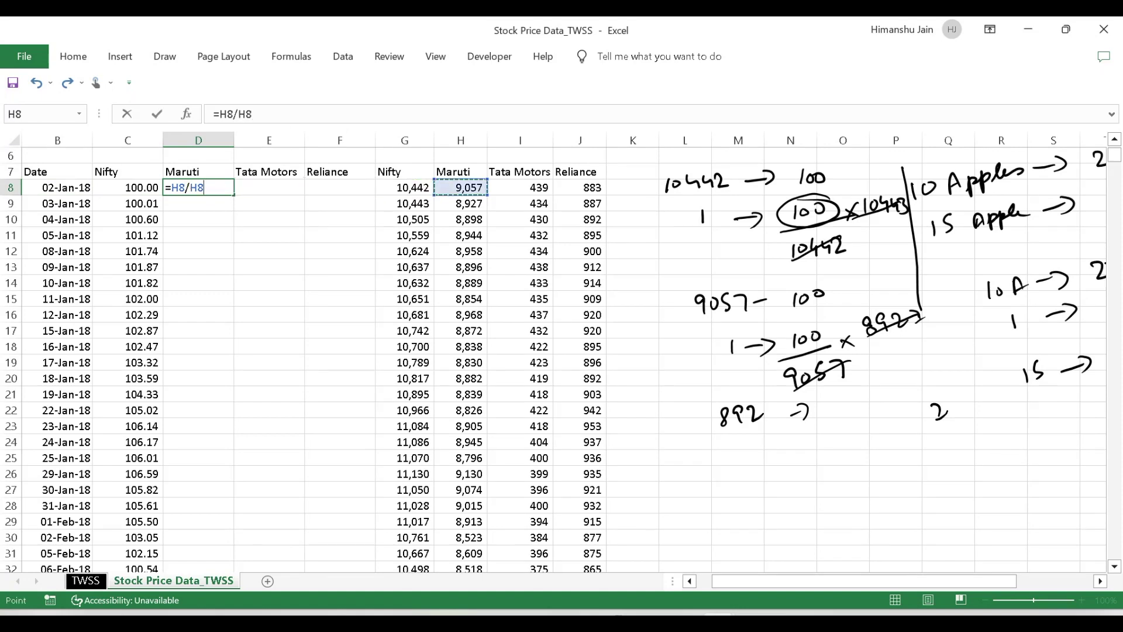
{"action": "key", "text": "F4"}
{"action": "type", "text": "*100"}
{"action": "key", "text": "Return"}
Apply the comma number style to the rebased Maruti value in D8.
{"action": "key", "text": "Up"}
{"action": "key", "text": "Left"}
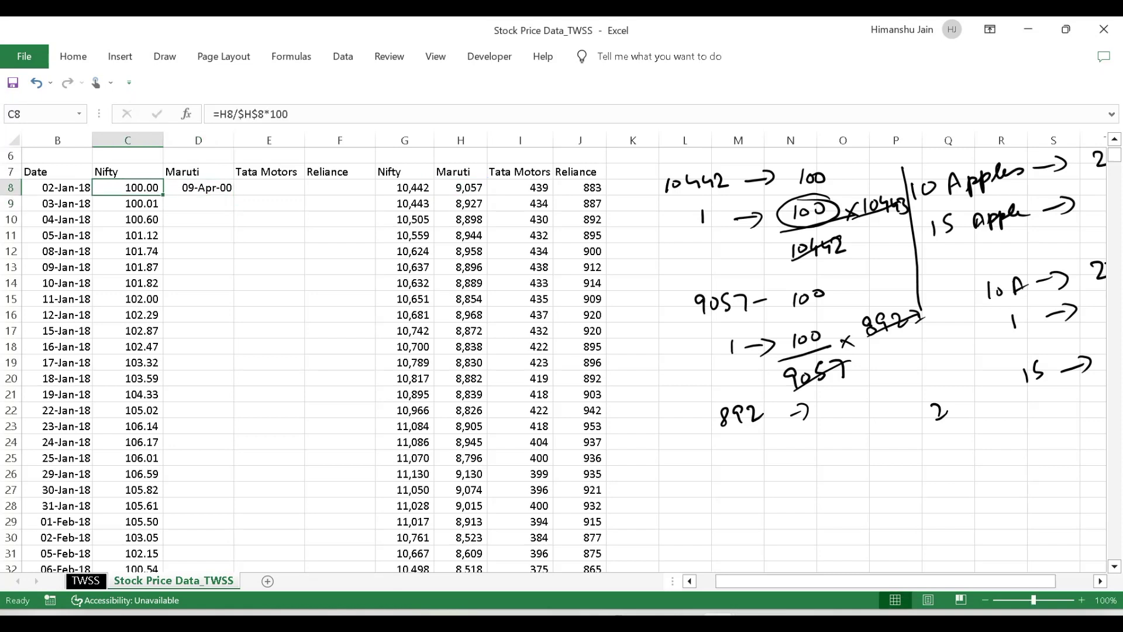
{"action": "key", "text": "Right"}
{"action": "key", "text": "Right"}
{"action": "key", "text": "Left"}
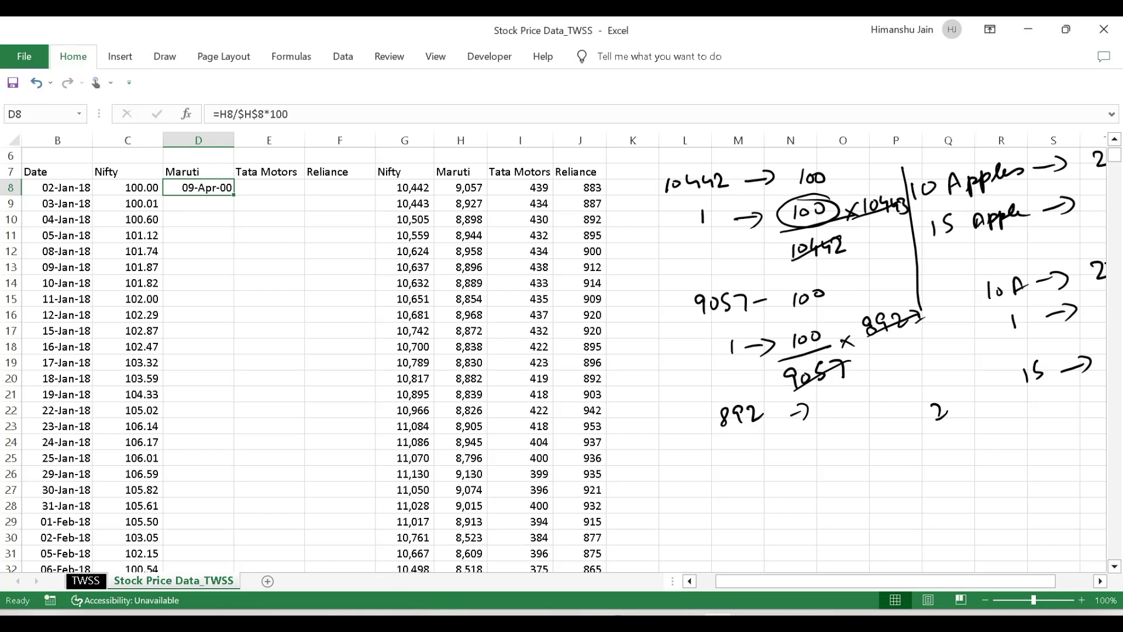
{"action": "left_click", "coordinate": [73, 56]}
{"action": "key", "text": "k"}
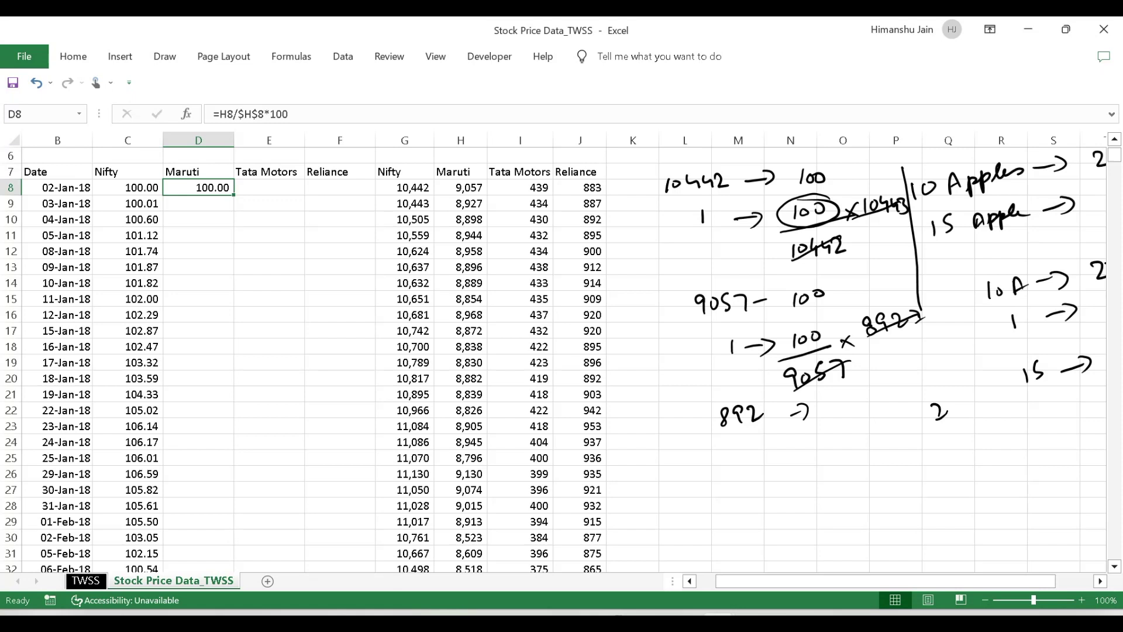
Copy the Maruti rebasing formula from D8 into D9 and check it against the price in H9.
{"action": "key", "text": "Down"}
{"action": "type", "text": "="}
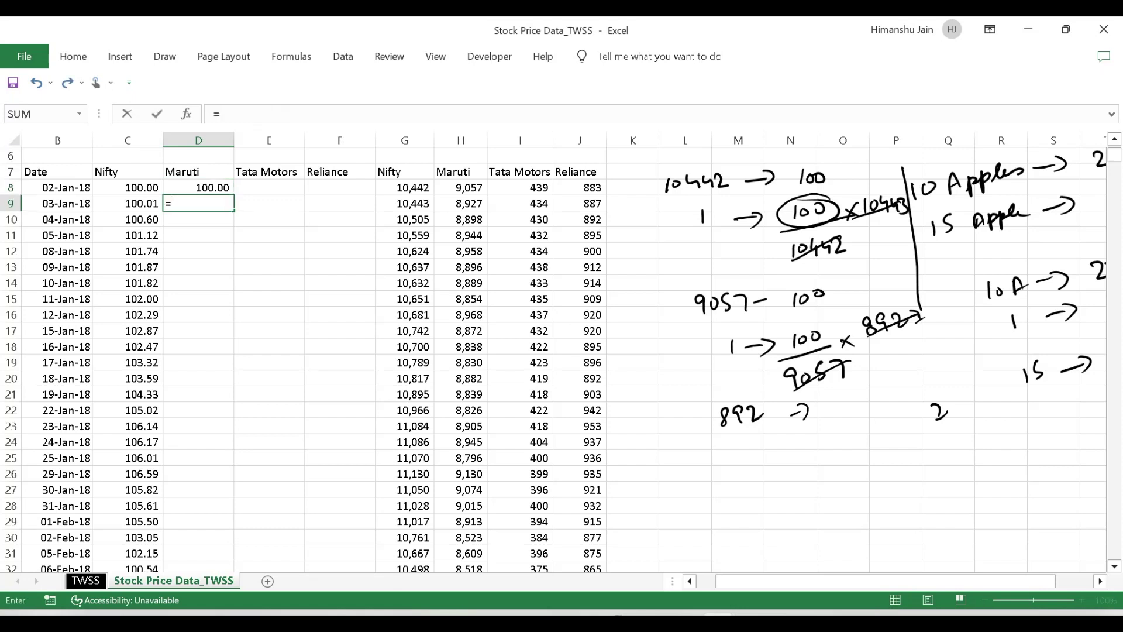
{"action": "key", "text": "Escape"}
{"action": "key", "text": "Up"}
{"action": "key", "text": "Down"}
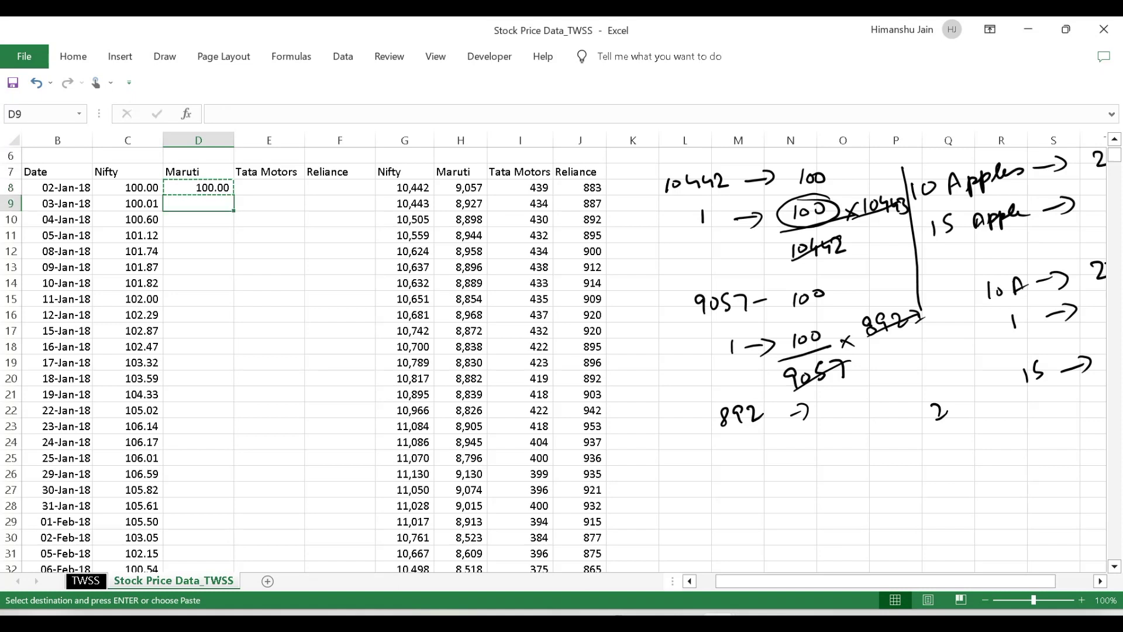
{"action": "key", "text": "ctrl+v"}
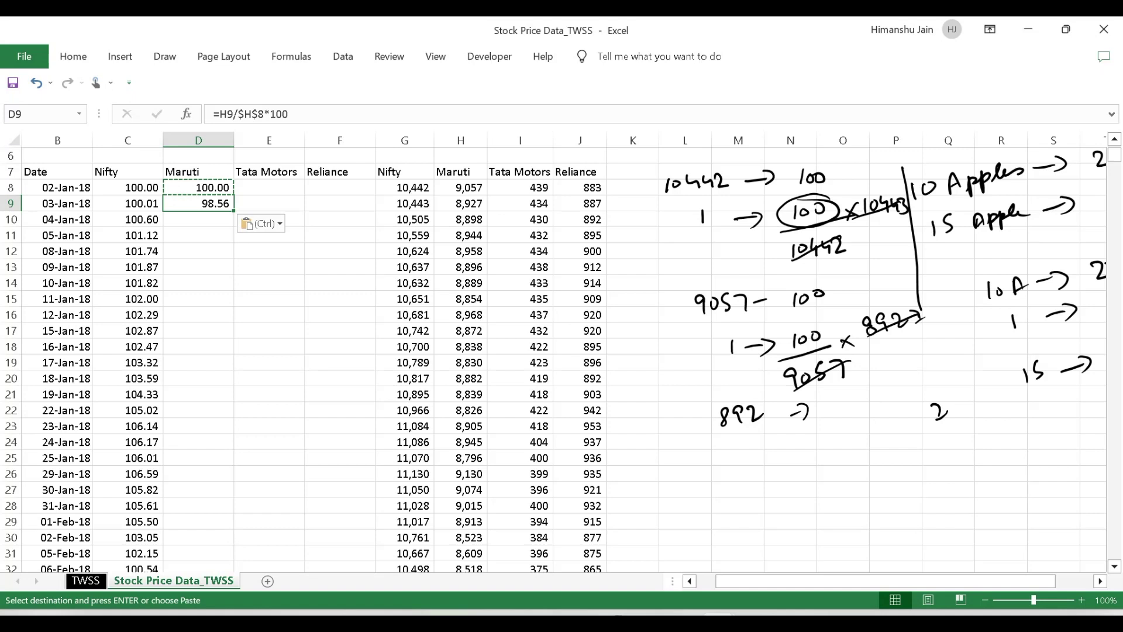
{"action": "left_click", "coordinate": [461, 204]}
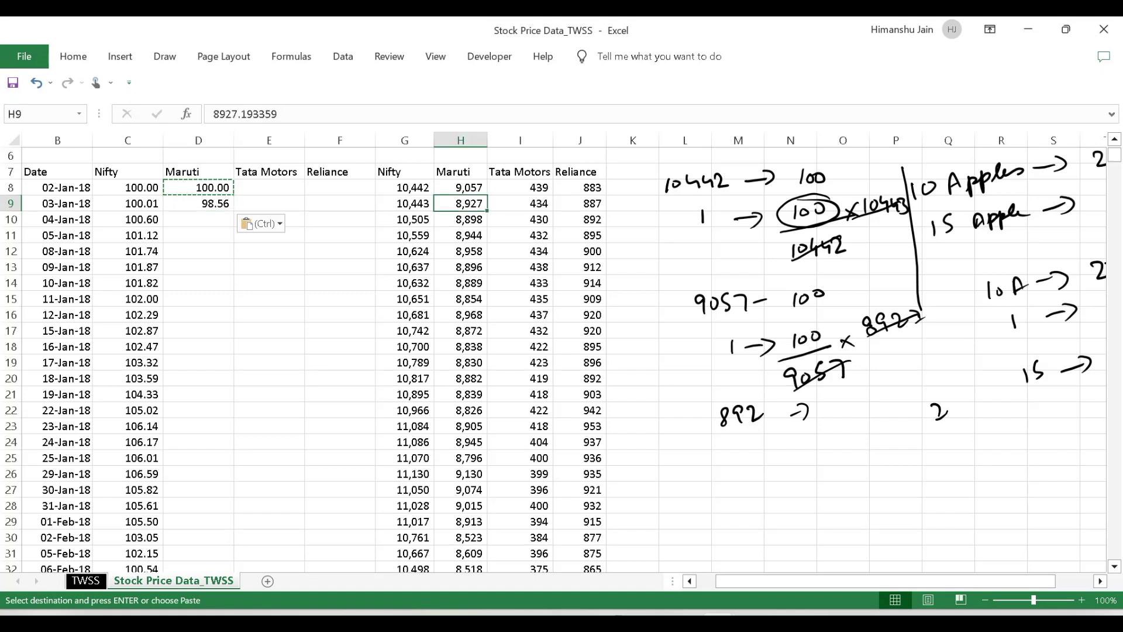
{"action": "left_click", "coordinate": [198, 204]}
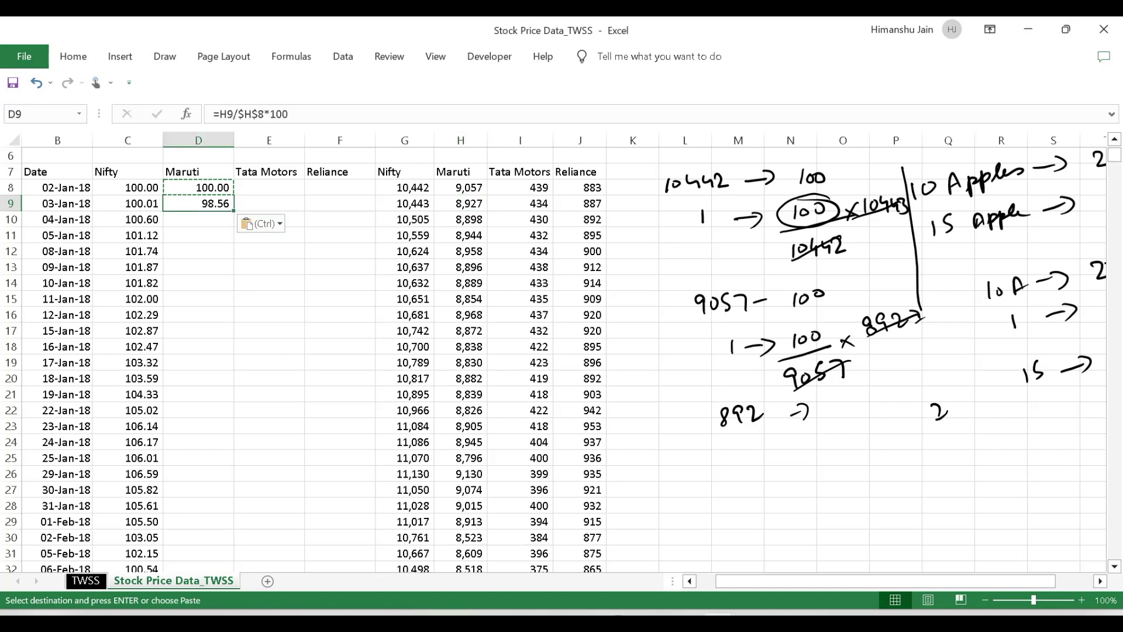
Copy the Maruti rebasing formula from D9 down the column to the last date row, D1237.
{"action": "key", "text": "ctrl+c"}
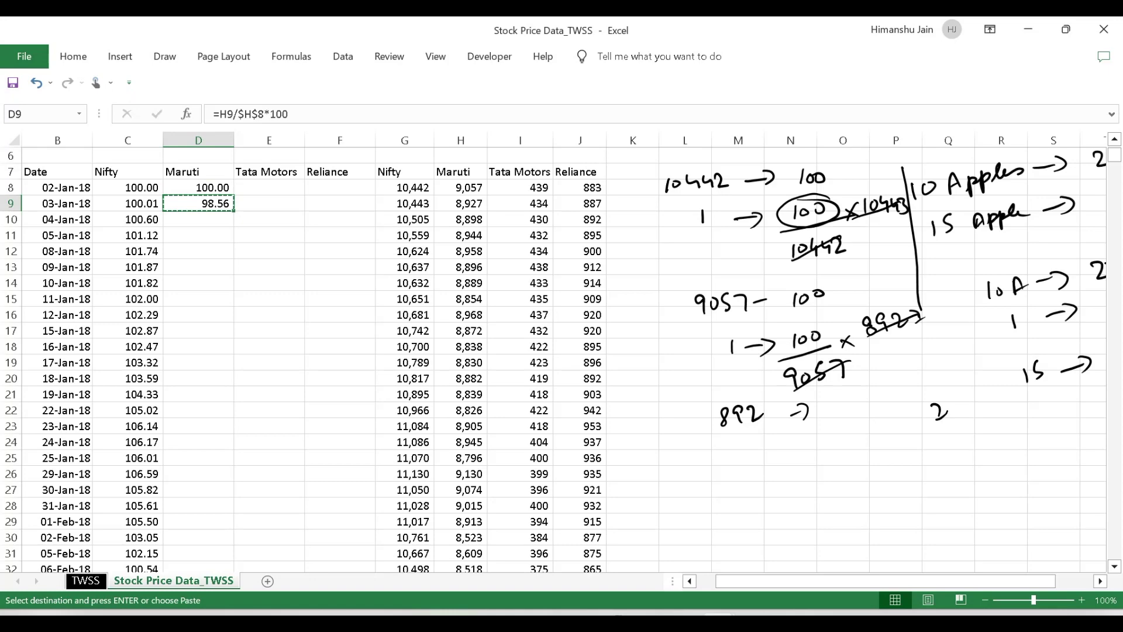
{"action": "key", "text": "Left"}
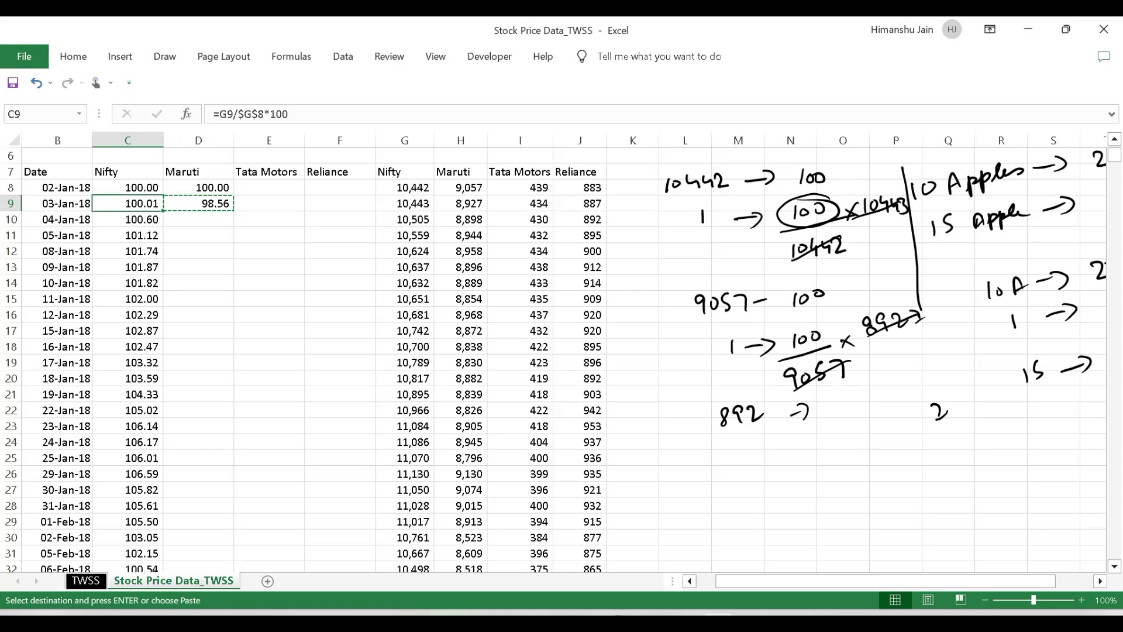
{"action": "key", "text": "ctrl+Down"}
{"action": "key", "text": "Right"}
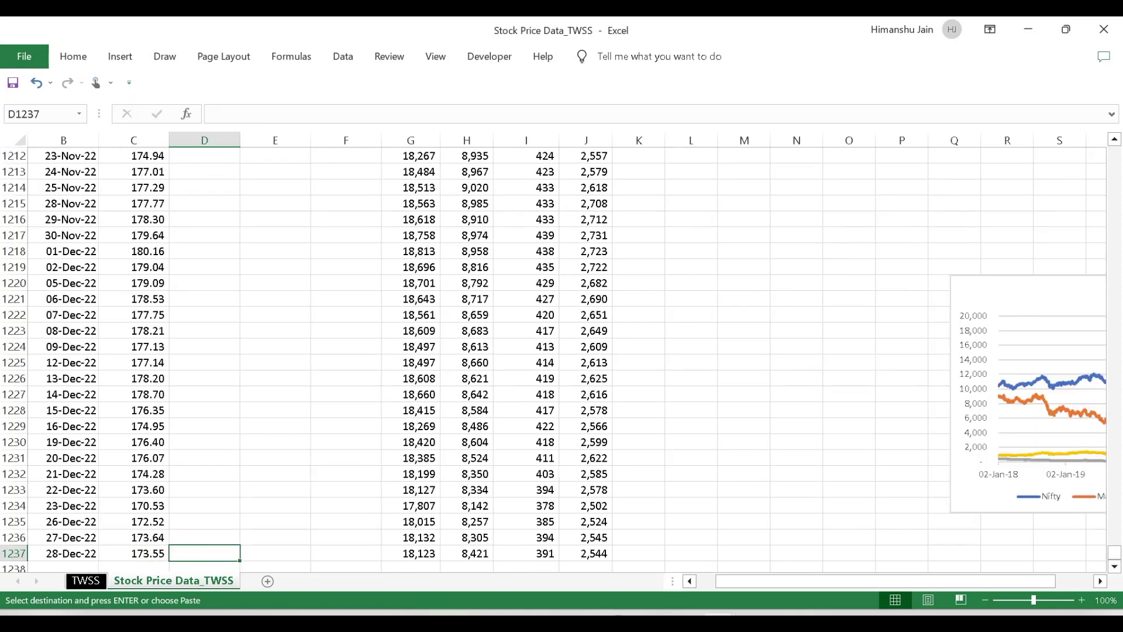
{"action": "key", "text": "ctrl+shift+Up"}
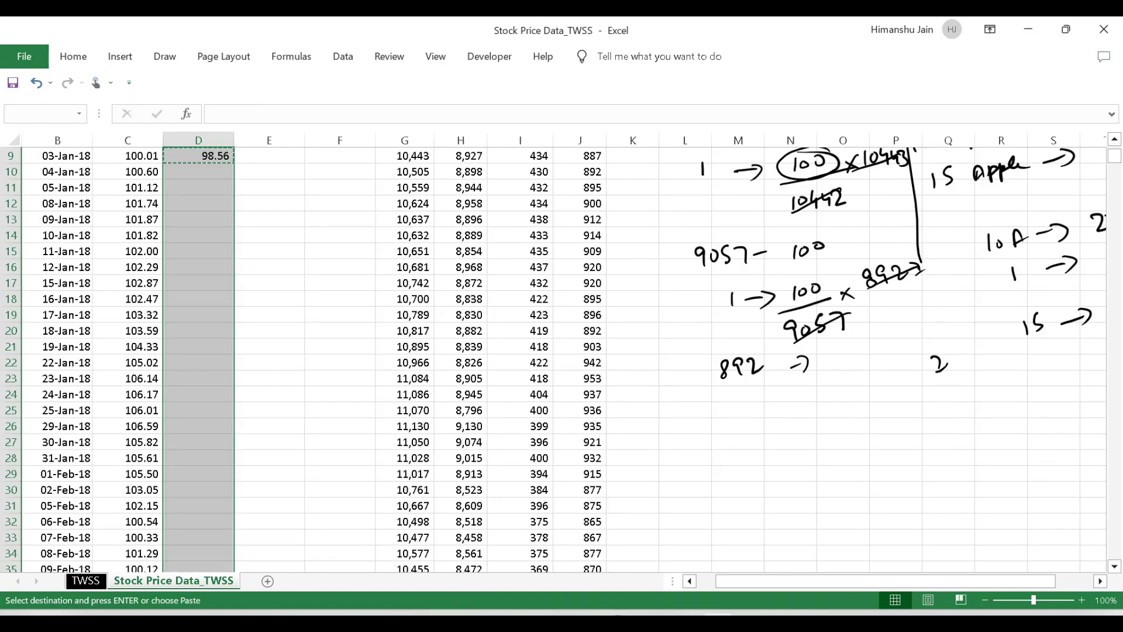
{"action": "key", "text": "ctrl+v"}
{"action": "key", "text": "ctrl+Up"}
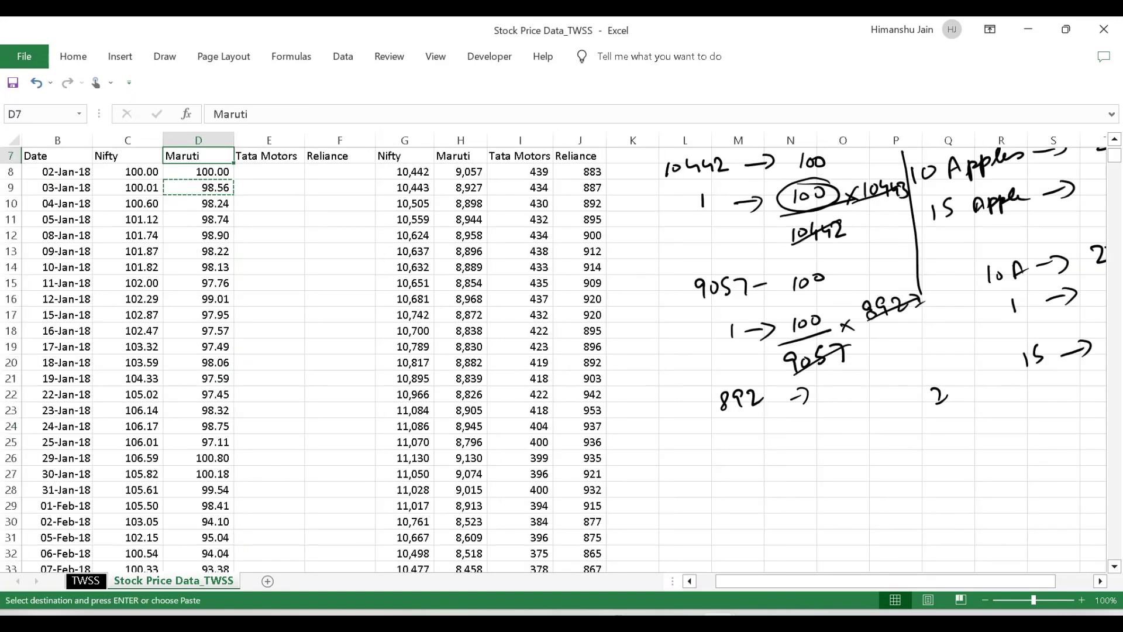
Compare Maruti's start-date price in H8 with its last price in H1237.
{"action": "key", "text": "Up"}
{"action": "key", "text": "Down"}
{"action": "key", "text": "Down"}
{"action": "key", "text": "Down"}
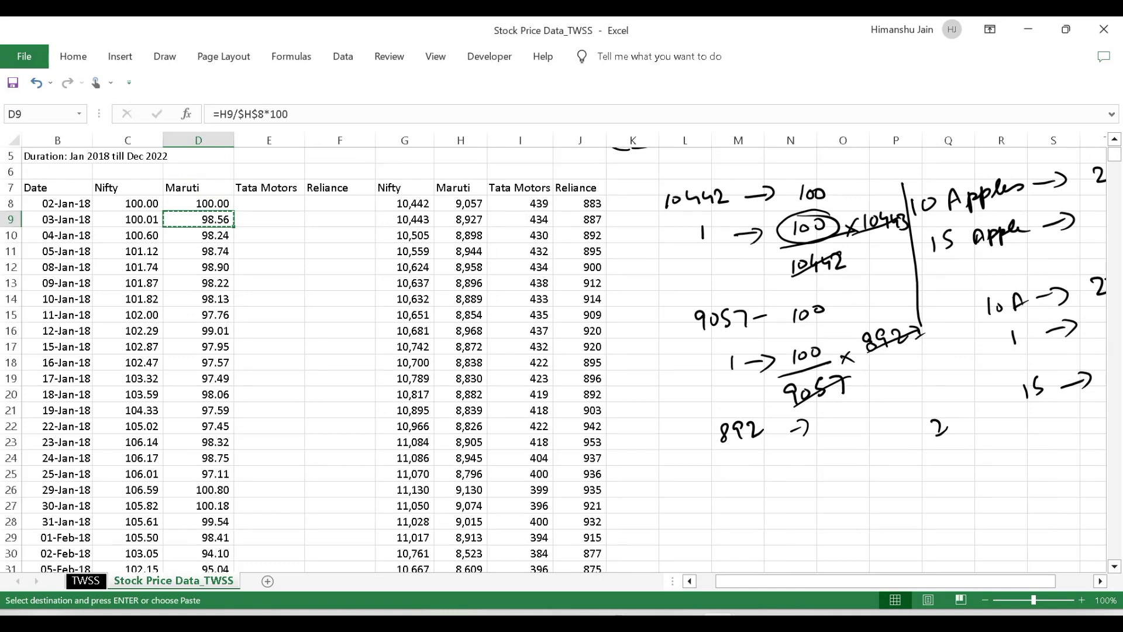
{"action": "left_click", "coordinate": [461, 203]}
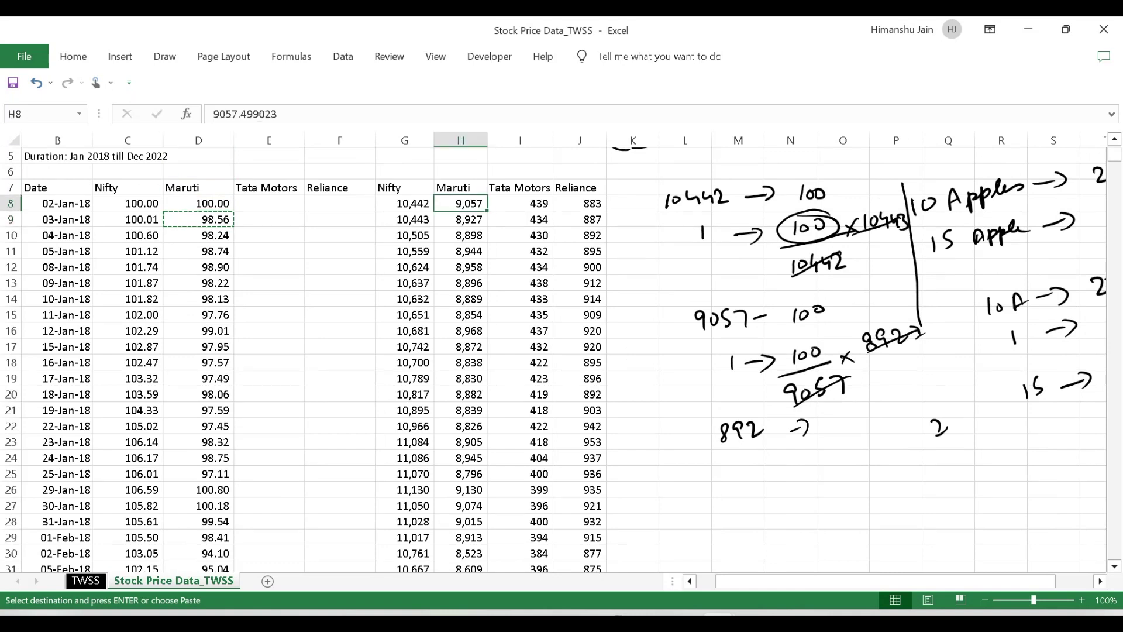
{"action": "key", "text": "Left"}
{"action": "key", "text": "Right"}
{"action": "key", "text": "Right"}
{"action": "key", "text": "Left"}
{"action": "key", "text": "ctrl+Down"}
{"action": "key", "text": "Left"}
{"action": "key", "text": "Left"}
{"action": "key", "text": "Left"}
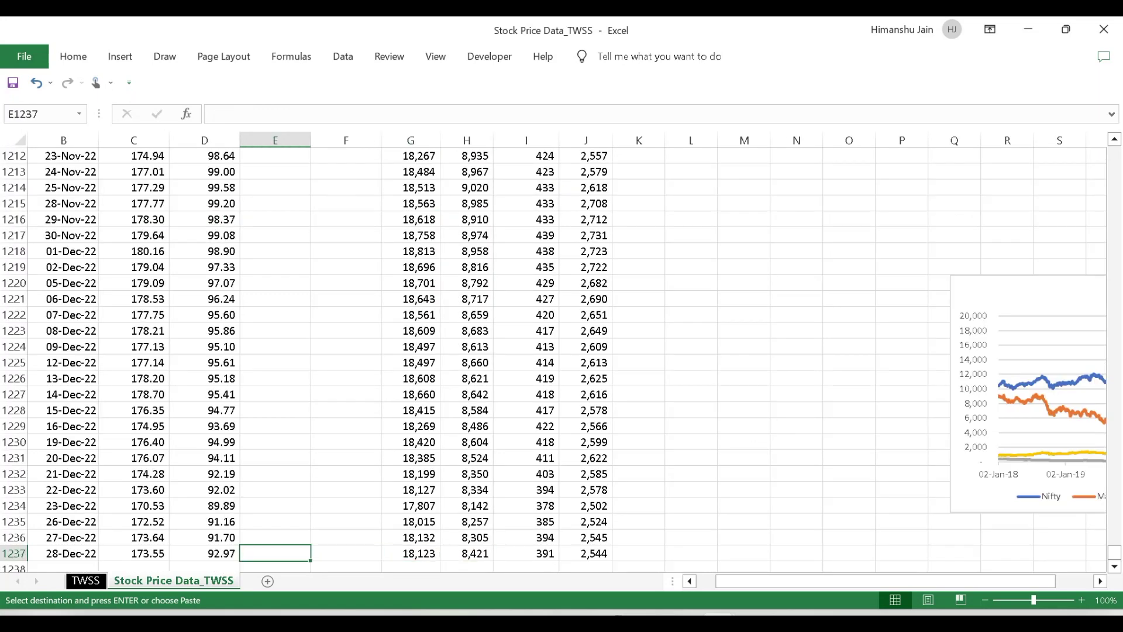
{"action": "key", "text": "Right"}
{"action": "key", "text": "Right"}
{"action": "key", "text": "Right"}
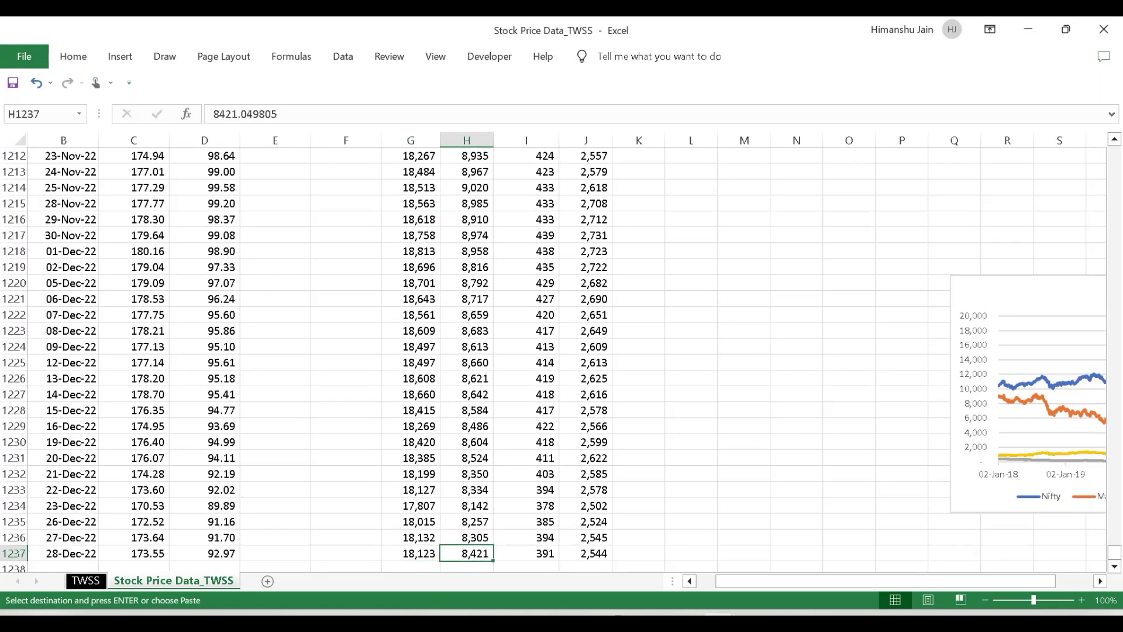
{"action": "key", "text": "ctrl+Up"}
{"action": "key", "text": "Down"}
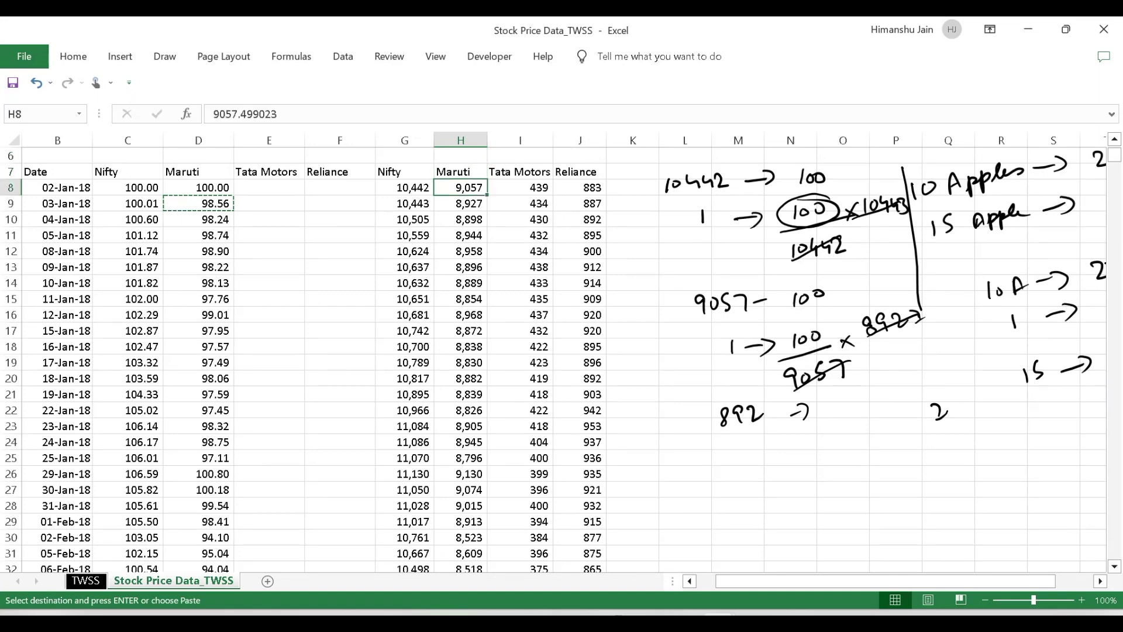
Compare the rebased Maruti value on the first date in D8 with the last one in D1237.
{"action": "key", "text": "Left"}
{"action": "key", "text": "Left"}
{"action": "key", "text": "Left"}
{"action": "key", "text": "Left"}
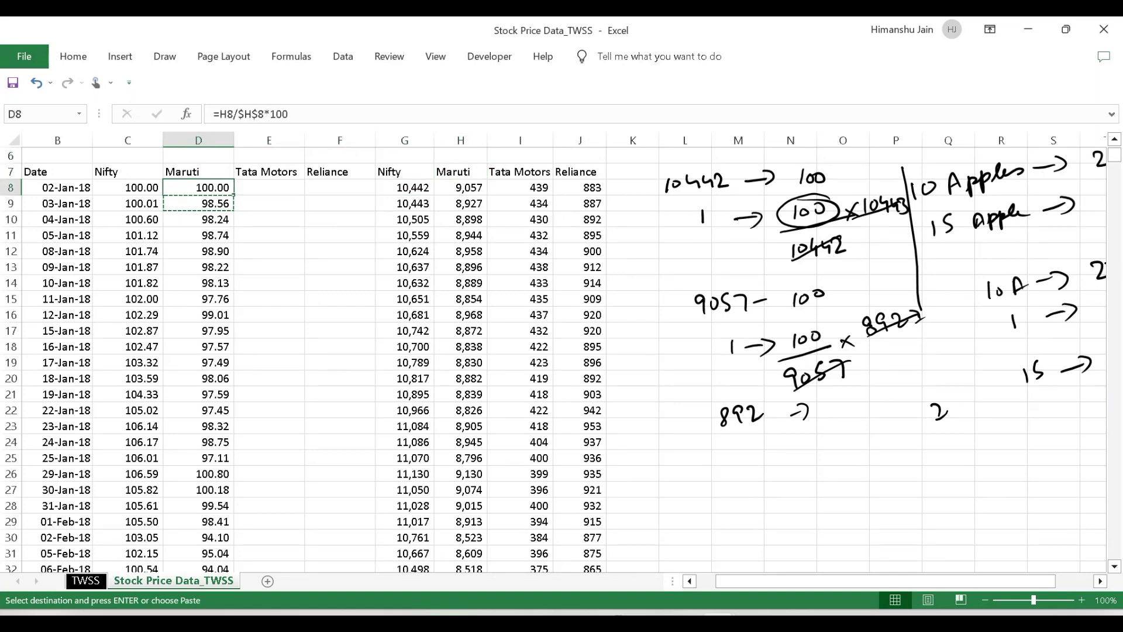
{"action": "key", "text": "ctrl+Down"}
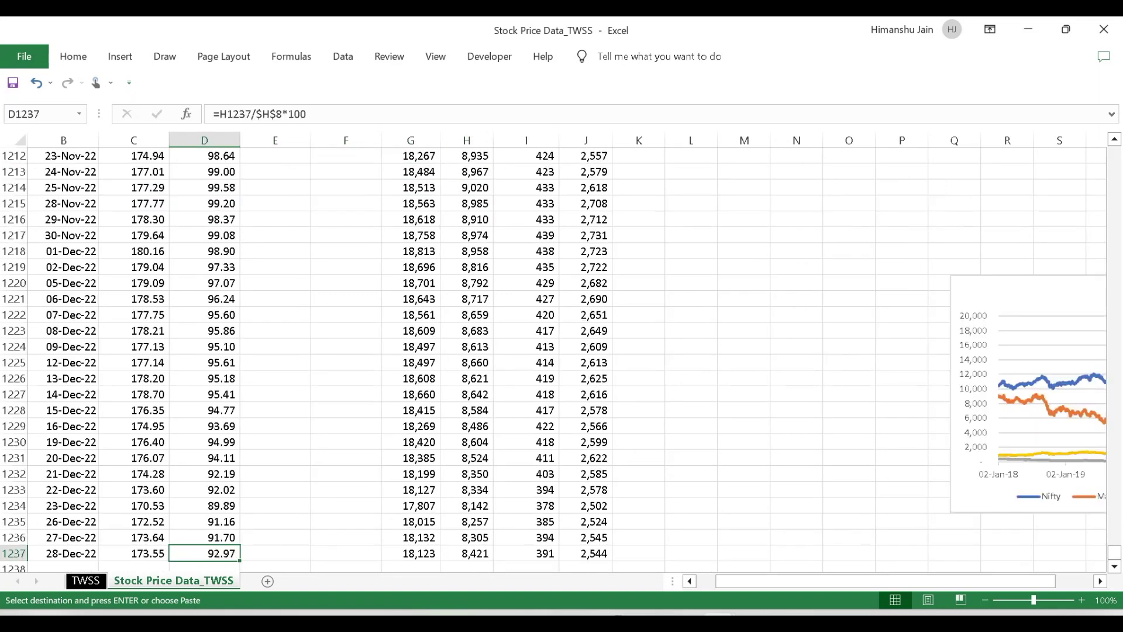
{"action": "key", "text": "ctrl+Up"}
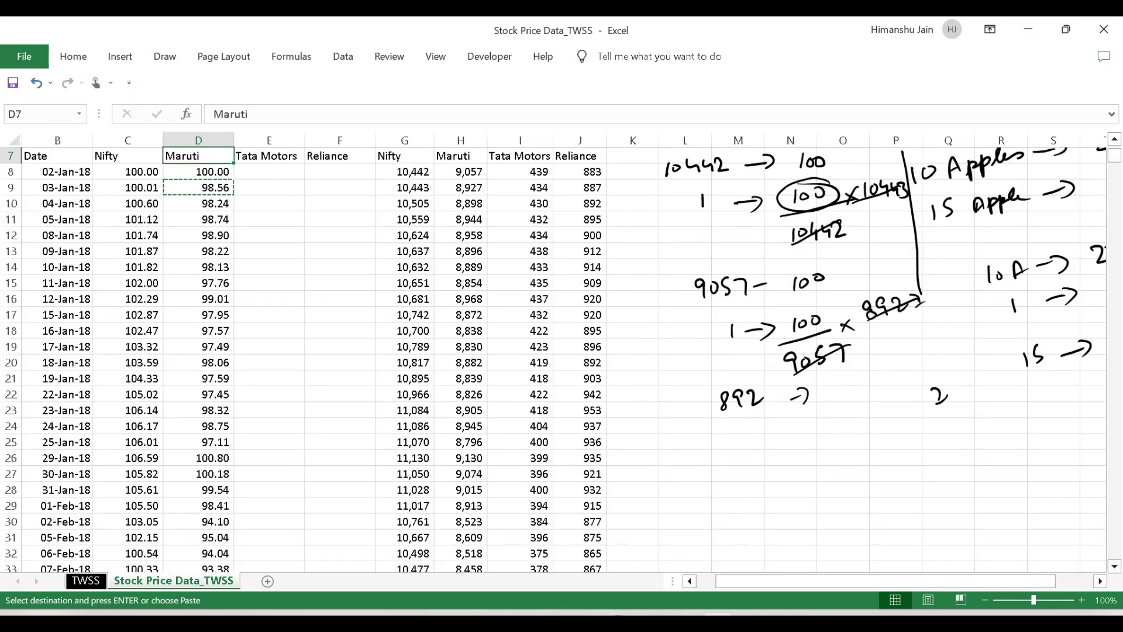
{"action": "key", "text": "Down"}
{"action": "key", "text": "Down"}
{"action": "key", "text": "Up"}
{"action": "key", "text": "Up"}
Enter the Tata Motors rebasing formula =I8/$I$8*100 in E8.
{"action": "key", "text": "Right"}
{"action": "key", "text": "Right"}
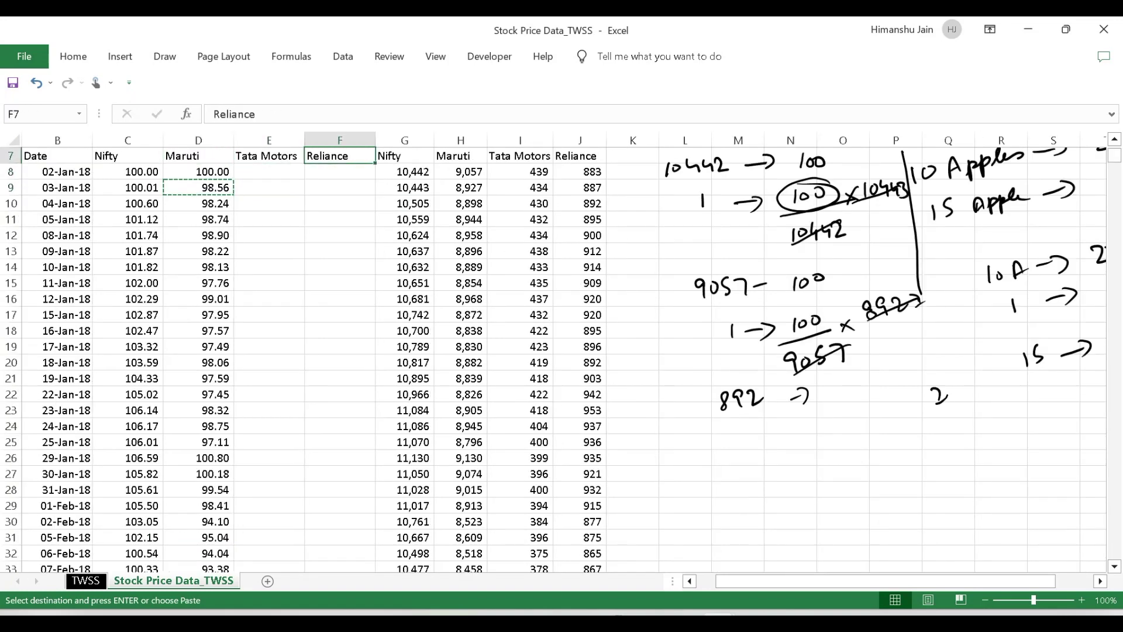
{"action": "key", "text": "Right"}
{"action": "key", "text": "Left"}
{"action": "key", "text": "Left"}
{"action": "key", "text": "Down"}
{"action": "key", "text": "Escape"}
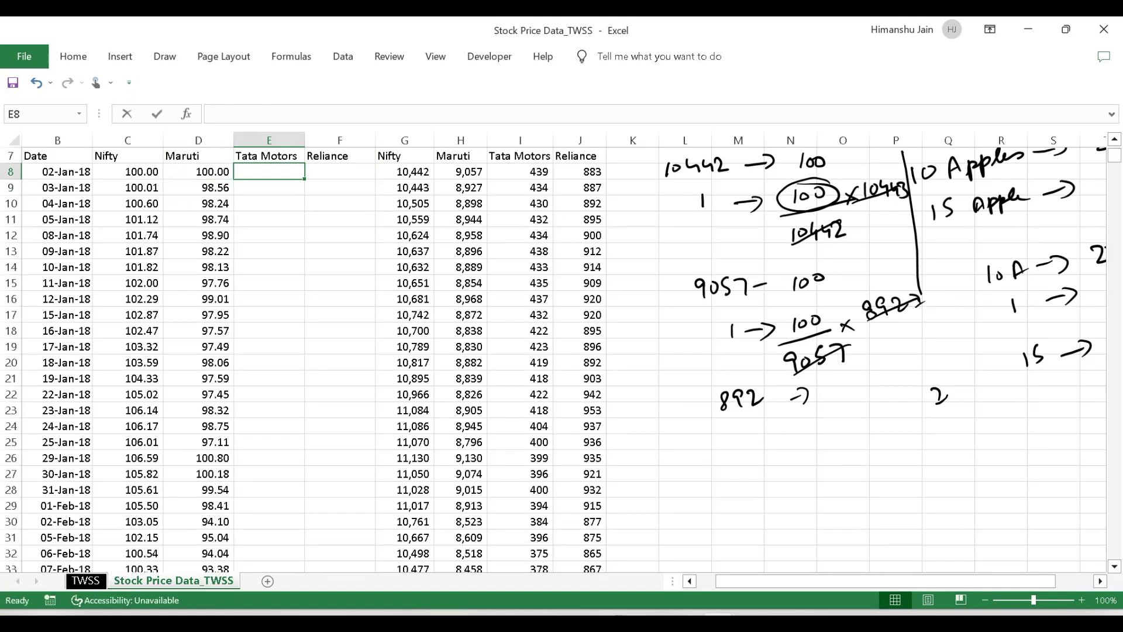
{"action": "type", "text": "="}
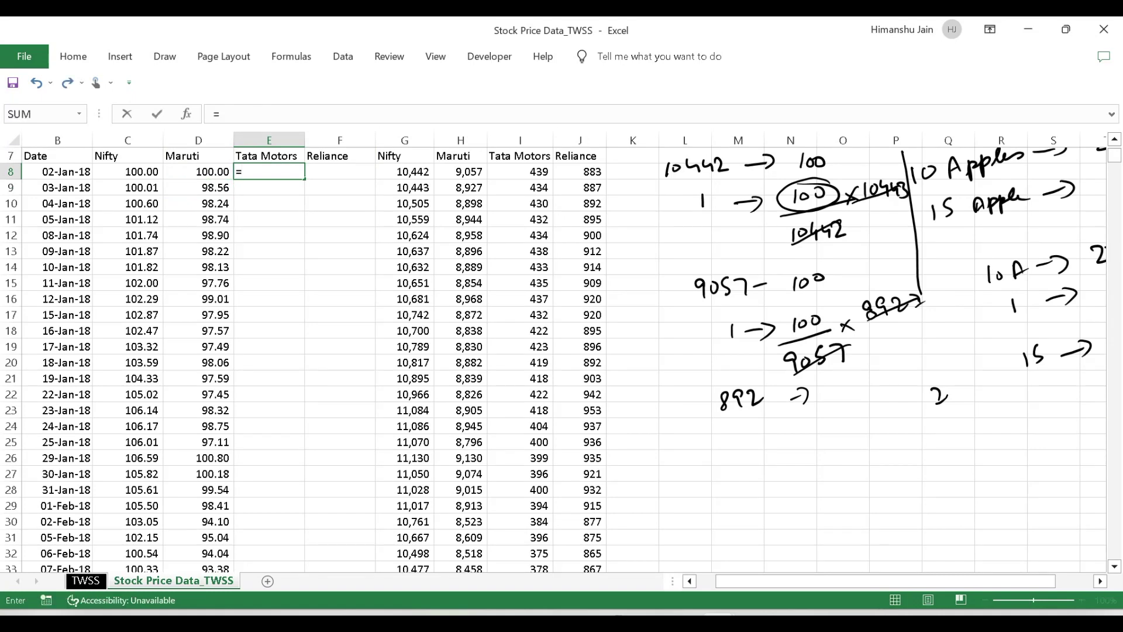
{"action": "key", "text": "Right"}
{"action": "key", "text": "Right"}
{"action": "key", "text": "Right"}
{"action": "key", "text": "Right"}
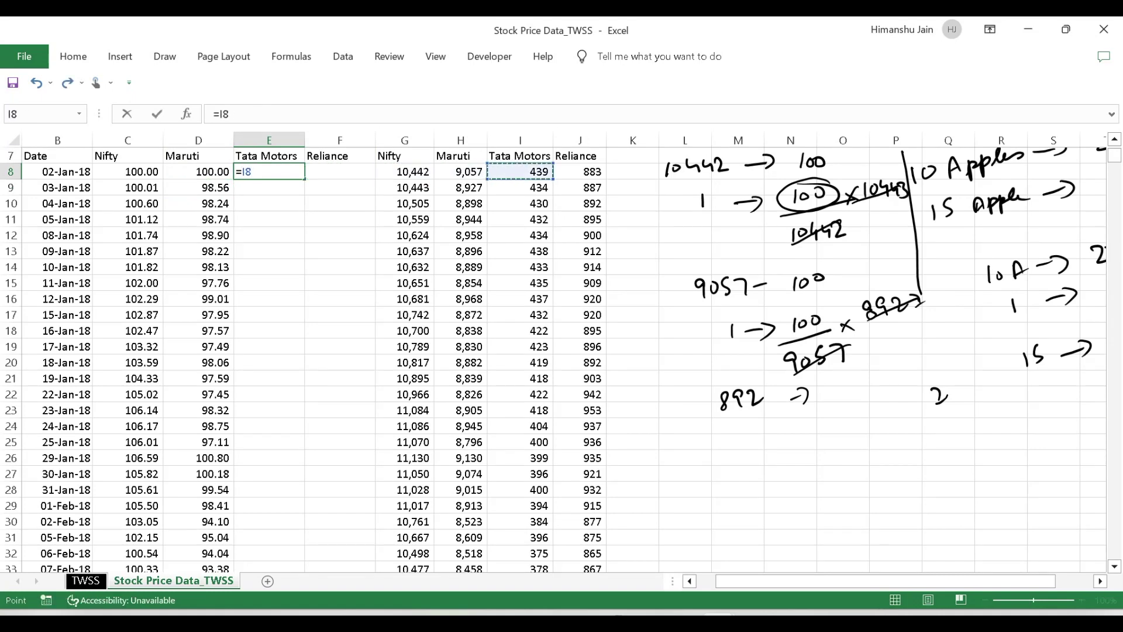
{"action": "type", "text": "/"}
{"action": "key", "text": "Right"}
{"action": "key", "text": "Right"}
{"action": "key", "text": "Right"}
{"action": "key", "text": "Right"}
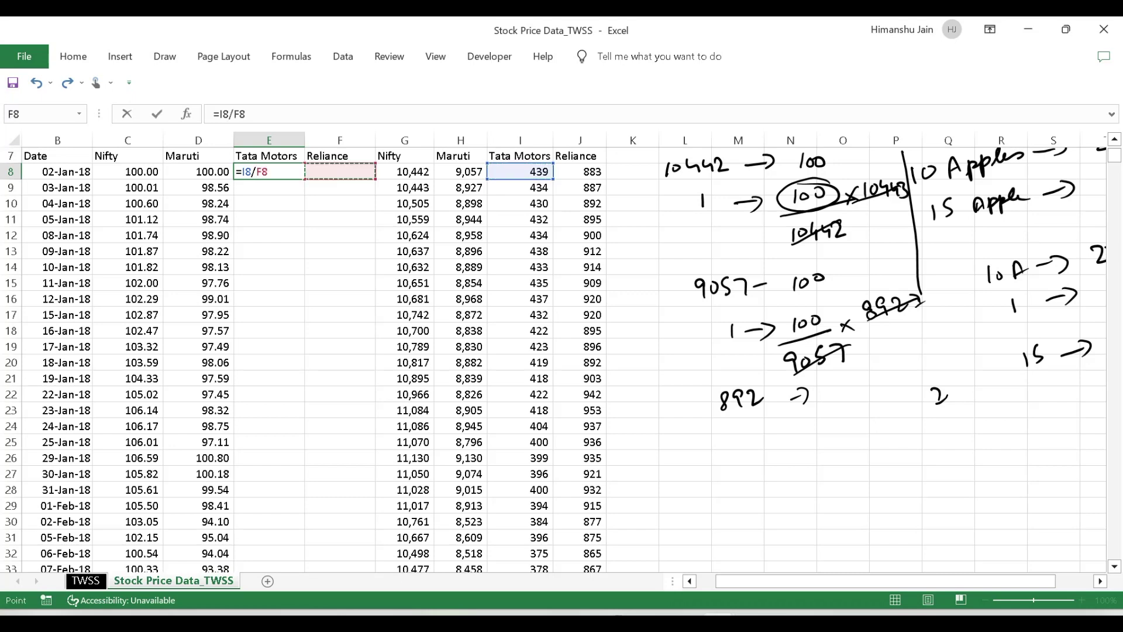
{"action": "key", "text": "F4"}
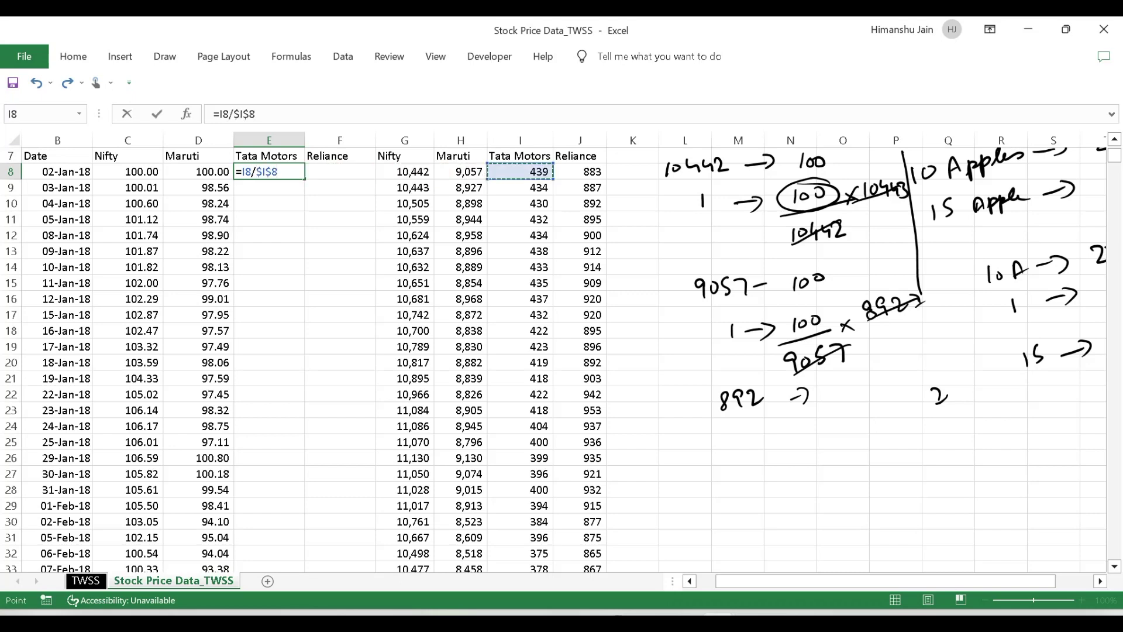
{"action": "type", "text": "*100"}
{"action": "key", "text": "Return"}
Apply the comma number style to the rebased Tata Motors value in E8.
{"action": "key", "text": "Up"}
{"action": "key", "text": "Left"}
{"action": "key", "text": "Right"}
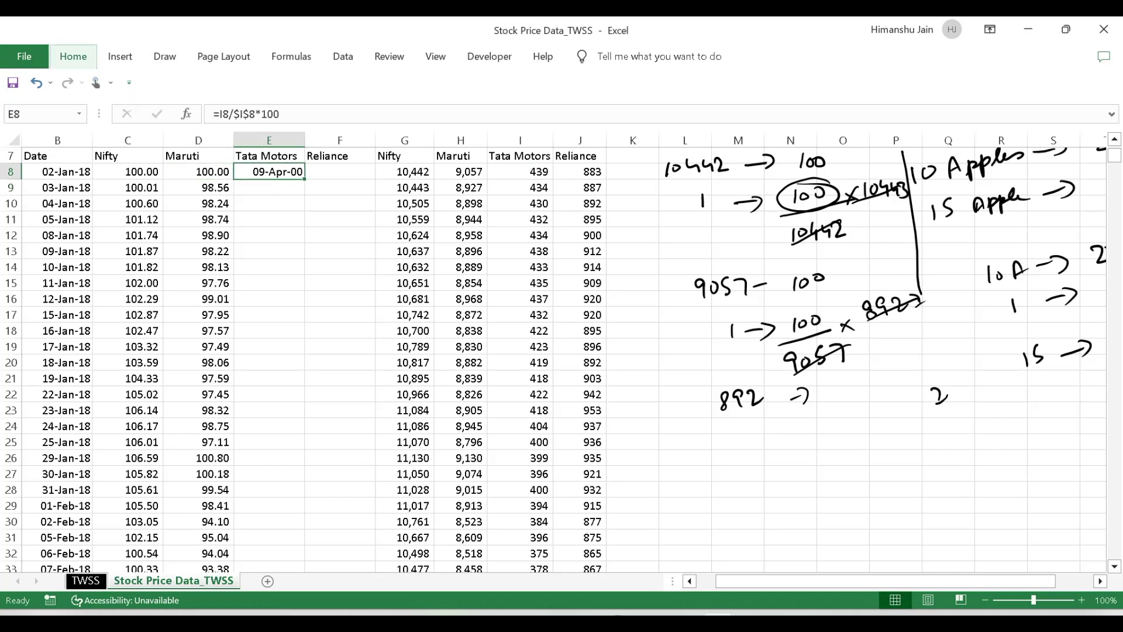
{"action": "key", "text": "h"}
{"action": "key", "text": "k"}
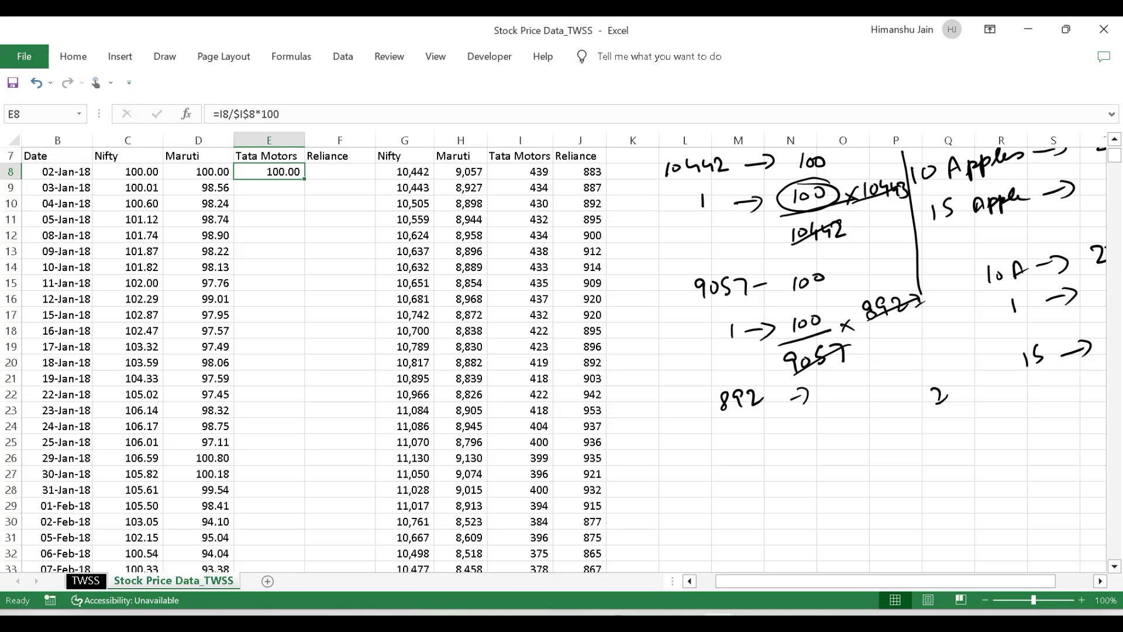
Copy the Tata Motors rebasing formula from E8 down the column to E1237.
{"action": "key", "text": "ctrl+c"}
{"action": "key", "text": "Left"}
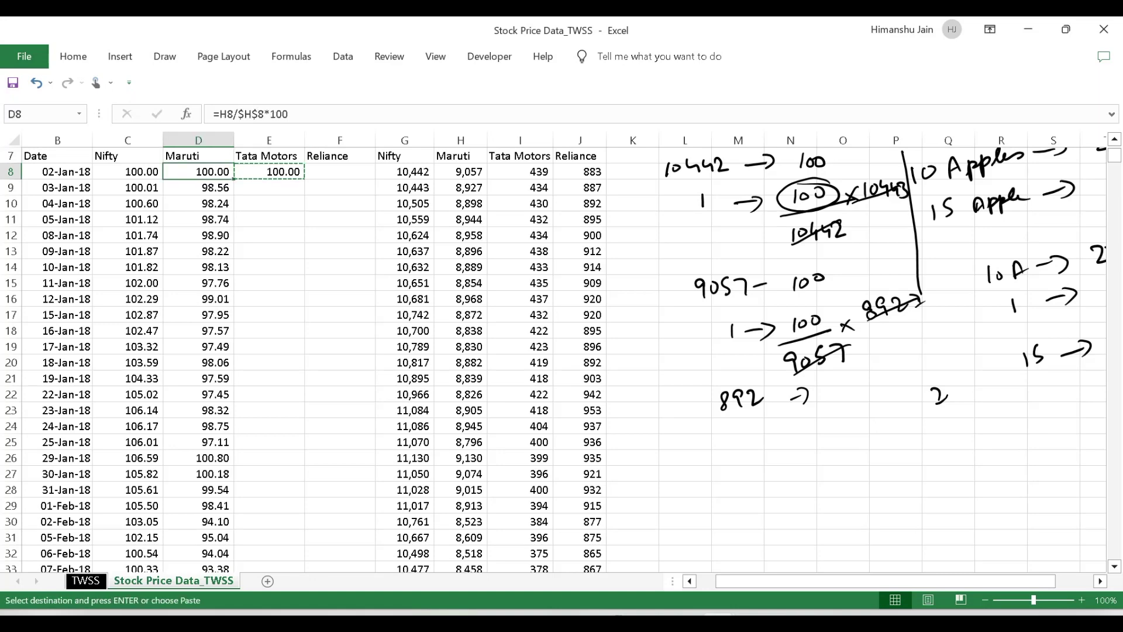
{"action": "key", "text": "ctrl+Down"}
{"action": "key", "text": "Right"}
{"action": "key", "text": "ctrl+shift+Up"}
{"action": "key", "text": "shift+Down"}
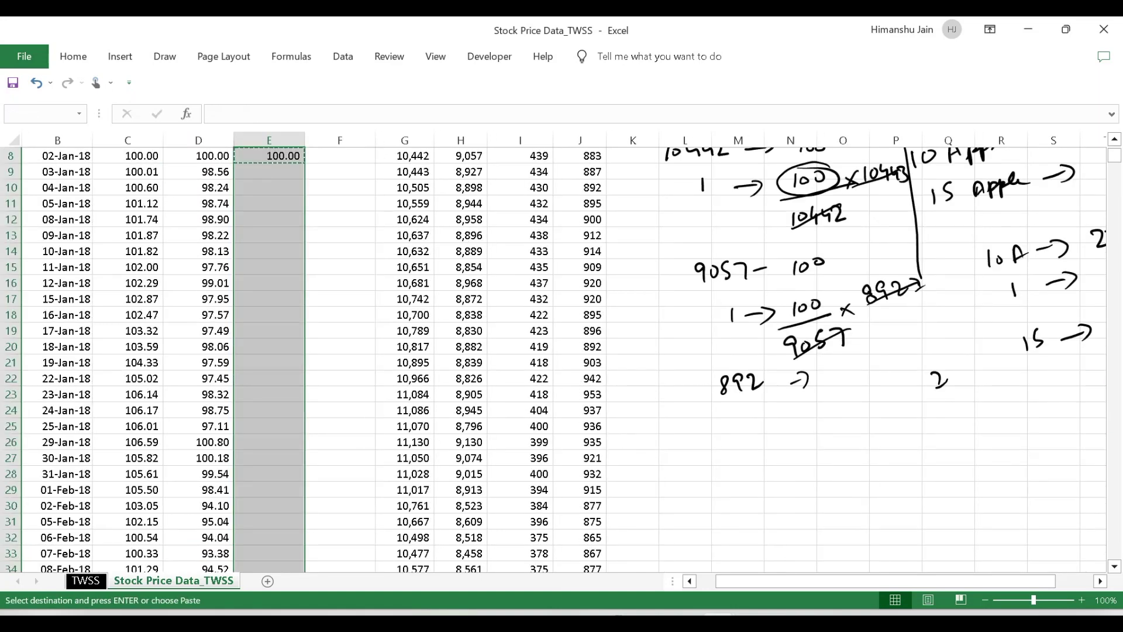
{"action": "key", "text": "ctrl+v"}
{"action": "key", "text": "ctrl+Up"}
{"action": "key", "text": "Down"}
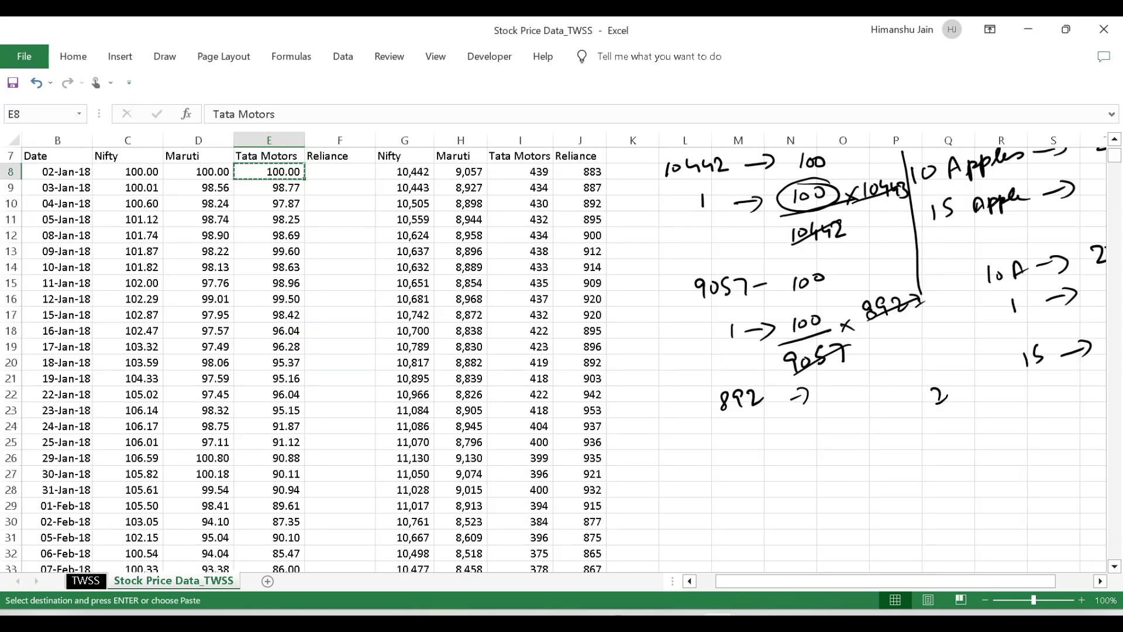
Compare Tata Motors' start-date price in I8 with its last price in I1237.
{"action": "key", "text": "Down"}
{"action": "key", "text": "Right"}
{"action": "key", "text": "Right"}
{"action": "key", "text": "Right"}
{"action": "key", "text": "Right"}
{"action": "key", "text": "Up"}
{"action": "key", "text": "Left"}
{"action": "key", "text": "Right"}
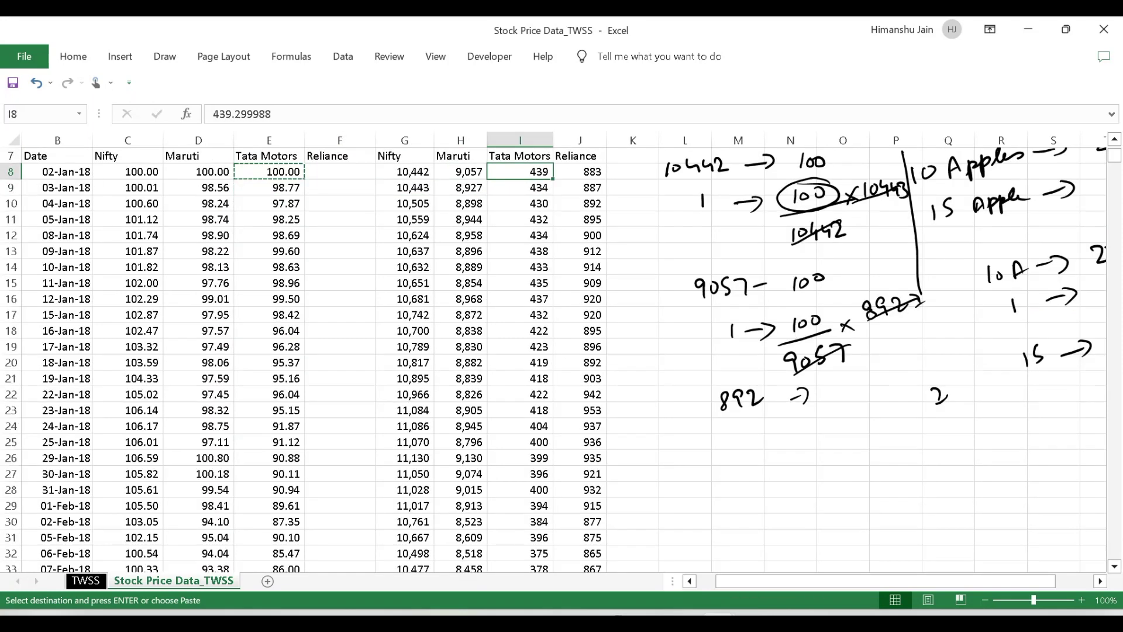
{"action": "key", "text": "ctrl+Down"}
{"action": "key", "text": "Left"}
{"action": "key", "text": "Right"}
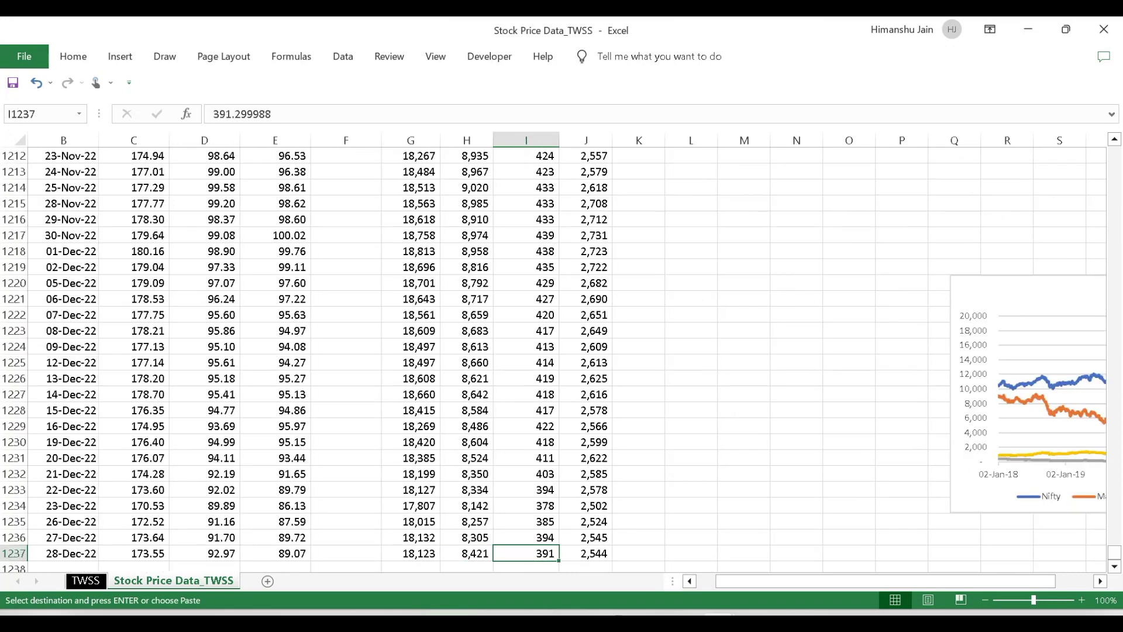
Compare the rebased Tata Motors value on the first date in E8 with the last one in E1237.
{"action": "key", "text": "Left"}
{"action": "key", "text": "Left"}
{"action": "key", "text": "Left"}
{"action": "key", "text": "Left"}
{"action": "key", "text": "ctrl+Up"}
{"action": "key", "text": "Down"}
{"action": "key", "text": "Down"}
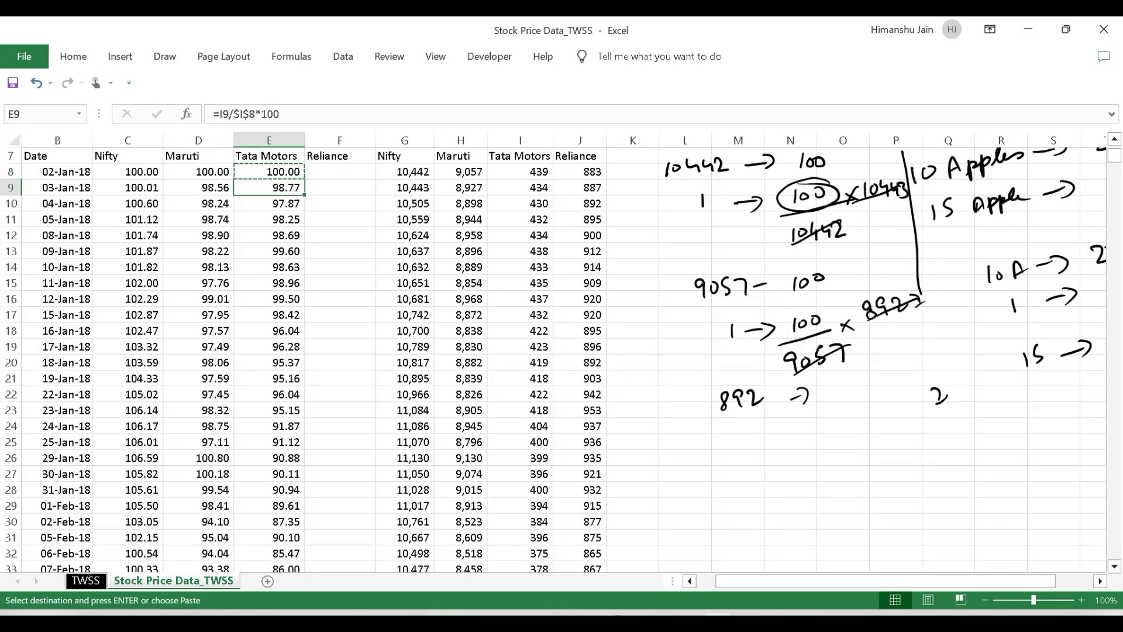
{"action": "key", "text": "ctrl+Down"}
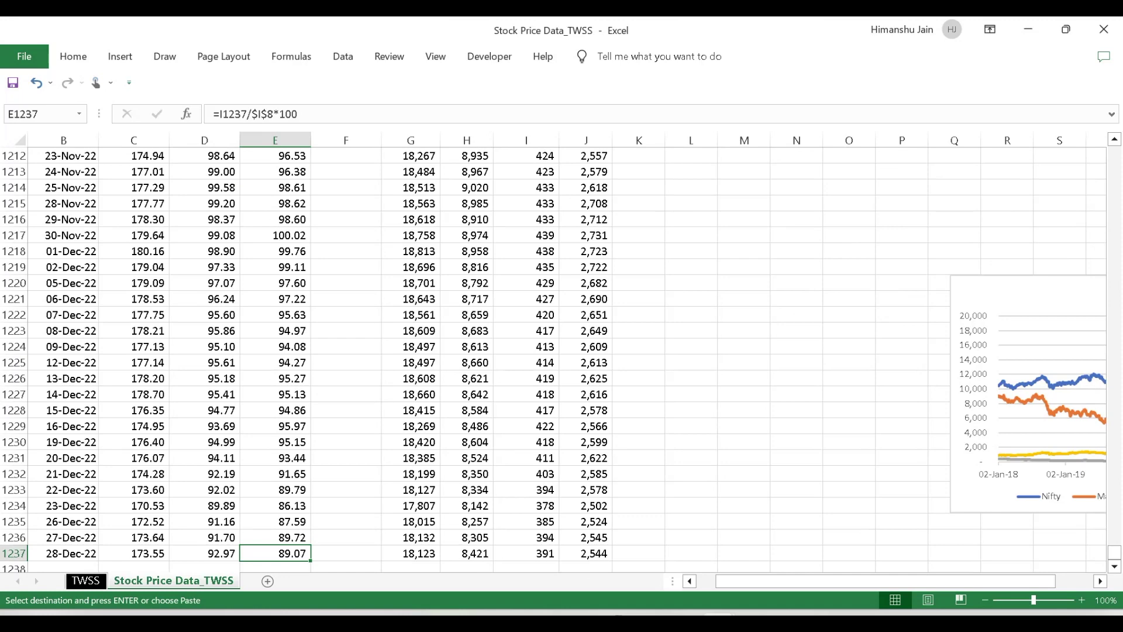
Enter the Reliance rebasing formula =J8/$J$8*100 in F8.
{"action": "key", "text": "ctrl+Up"}
{"action": "key", "text": "Up"}
{"action": "key", "text": "Up"}
{"action": "key", "text": "Down"}
{"action": "key", "text": "Down"}
{"action": "key", "text": "Down"}
{"action": "key", "text": "Right"}
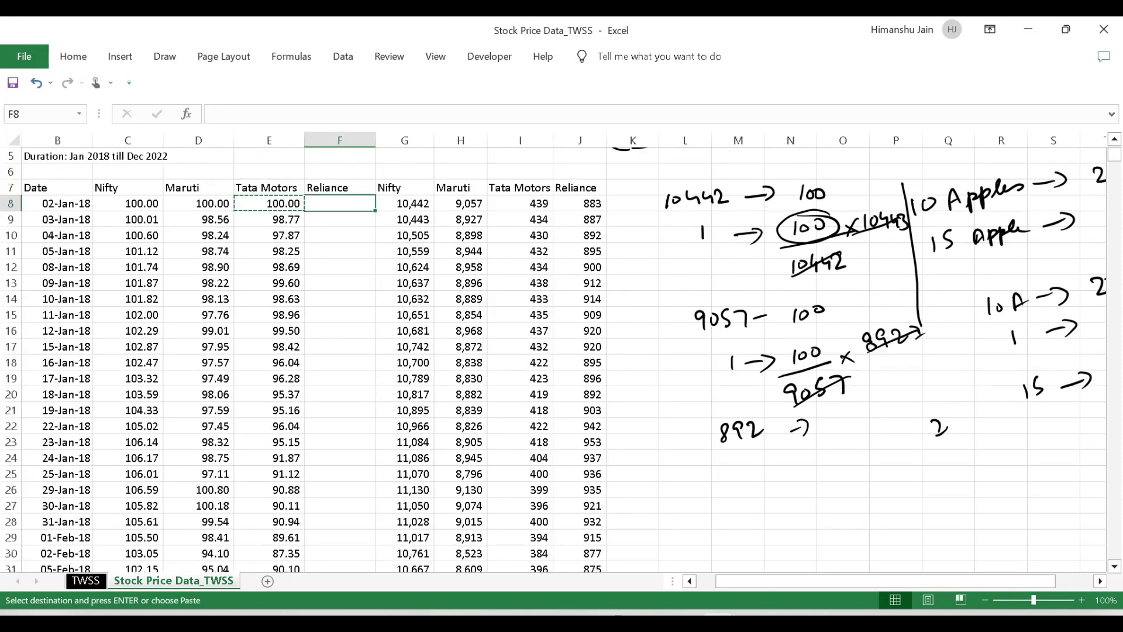
{"action": "key", "text": "Escape"}
{"action": "type", "text": "="}
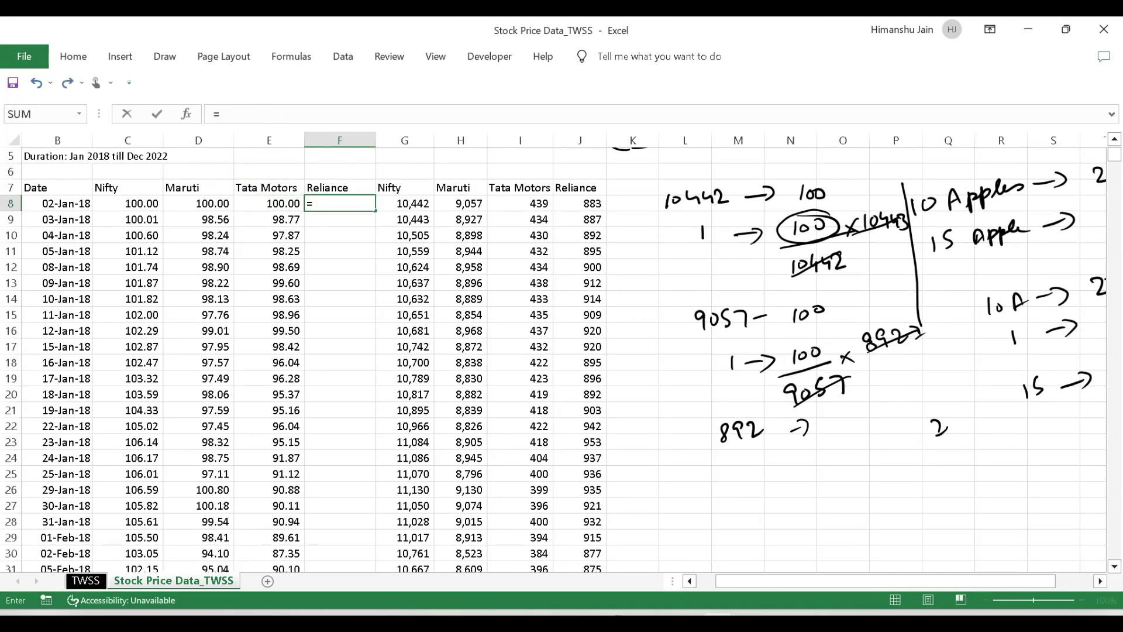
{"action": "key", "text": "Right"}
{"action": "key", "text": "Right"}
{"action": "key", "text": "Right"}
{"action": "key", "text": "Right"}
{"action": "type", "text": "/"}
{"action": "key", "text": "Right"}
{"action": "key", "text": "Right"}
{"action": "key", "text": "Right"}
{"action": "key", "text": "Right"}
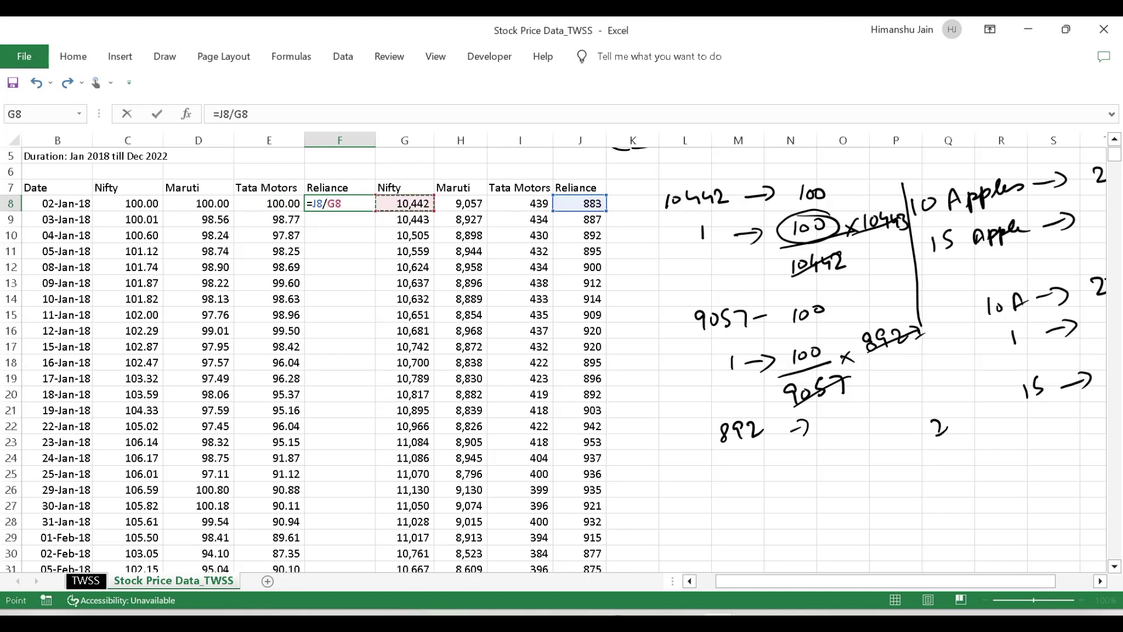
{"action": "key", "text": "F4"}
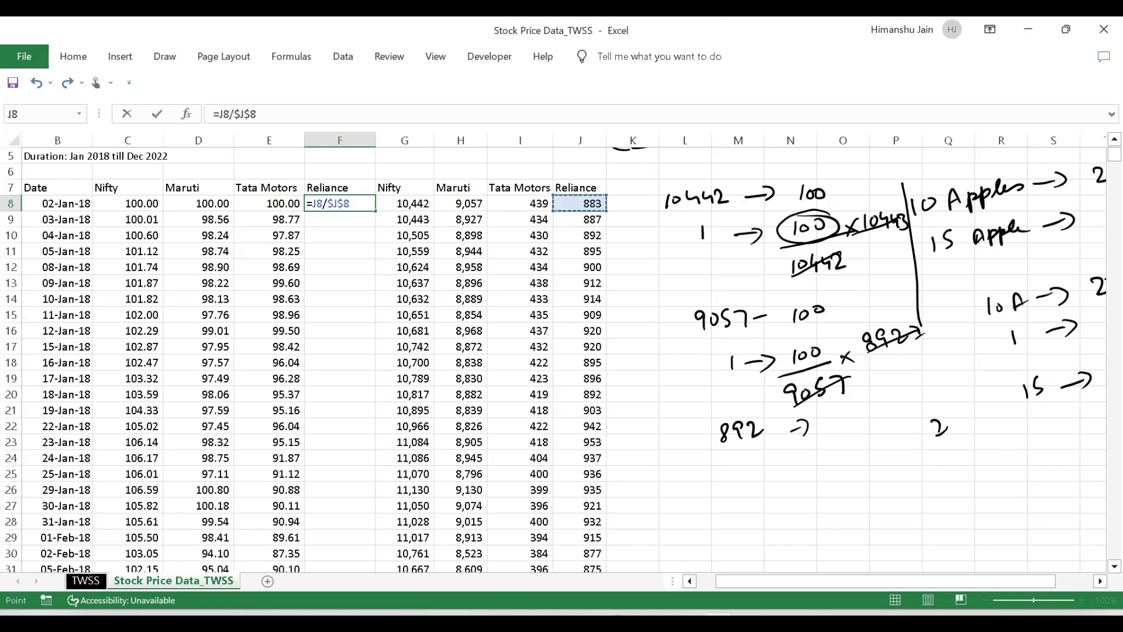
{"action": "type", "text": "*100"}
{"action": "key", "text": "Return"}
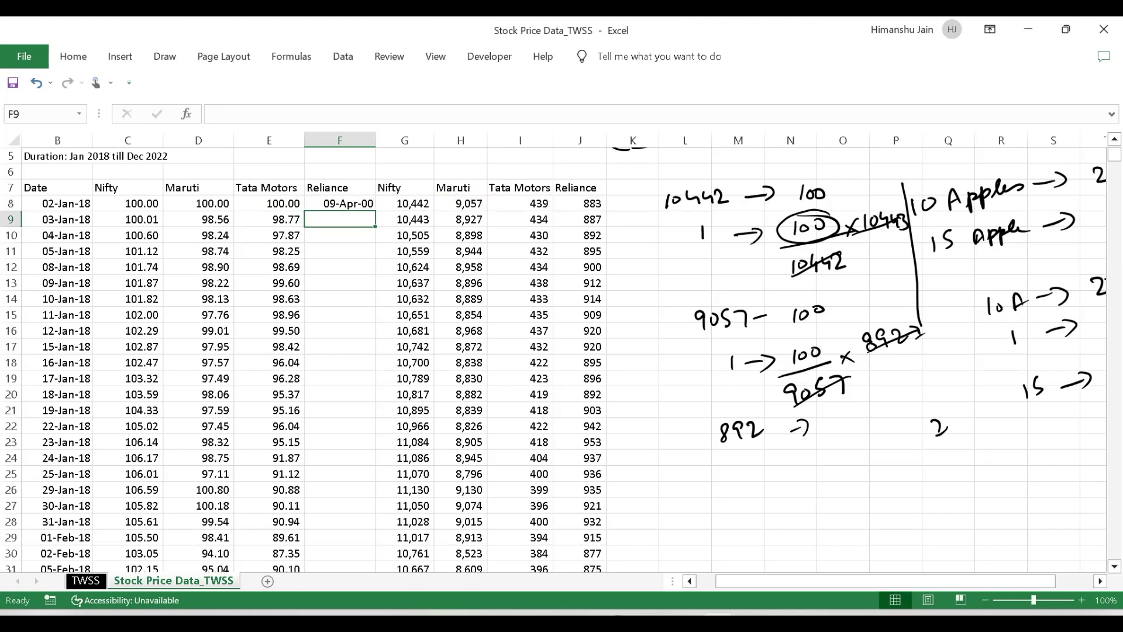
Apply the comma number style to the rebased Reliance value in F8.
{"action": "key", "text": "Up"}
{"action": "key", "text": "alt+h"}
{"action": "key", "text": "k"}
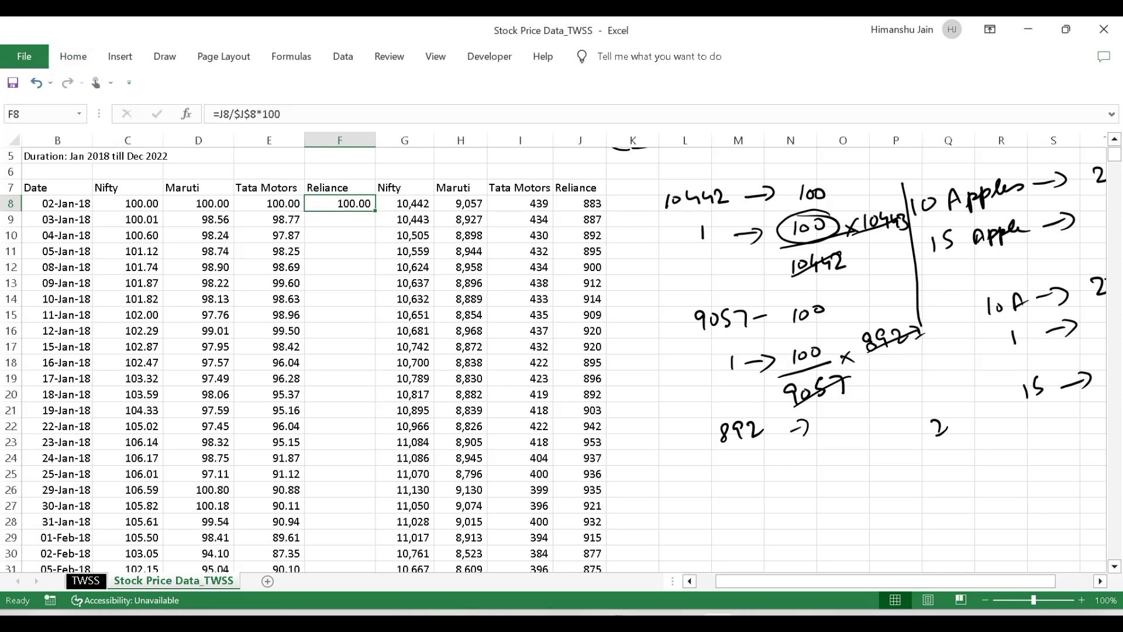
Copy the Reliance rebasing formula from F8 down the column to F1237.
{"action": "key", "text": "Left"}
{"action": "key", "text": "Right"}
{"action": "key", "text": "ctrl+c"}
{"action": "key", "text": "Left"}
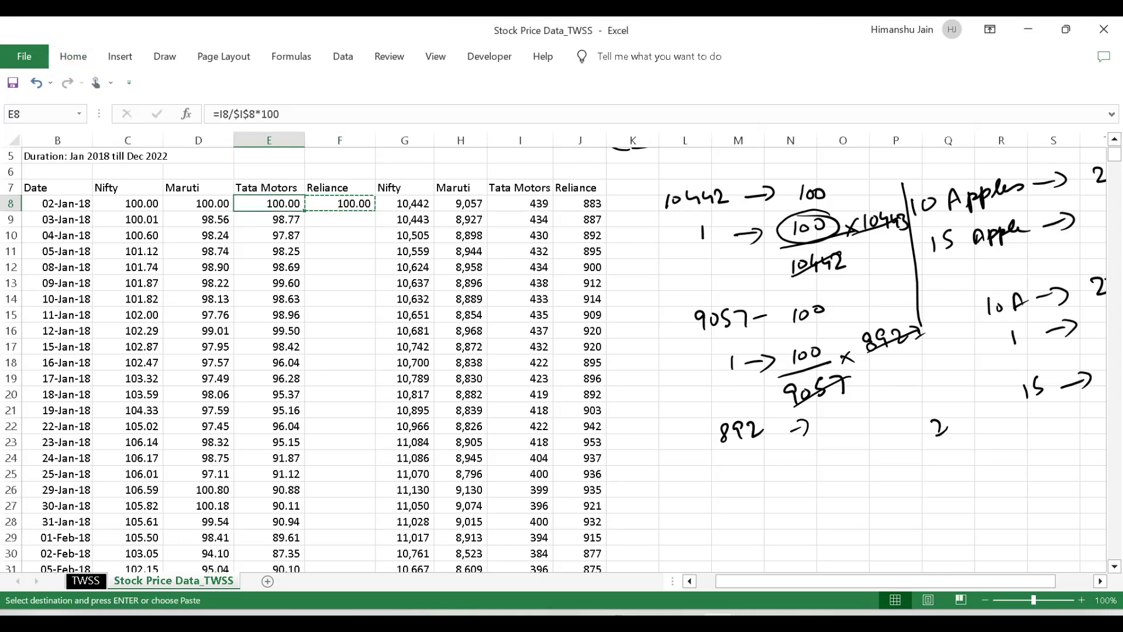
{"action": "key", "text": "ctrl+Down"}
{"action": "key", "text": "Right"}
{"action": "key", "text": "ctrl+shift+Up"}
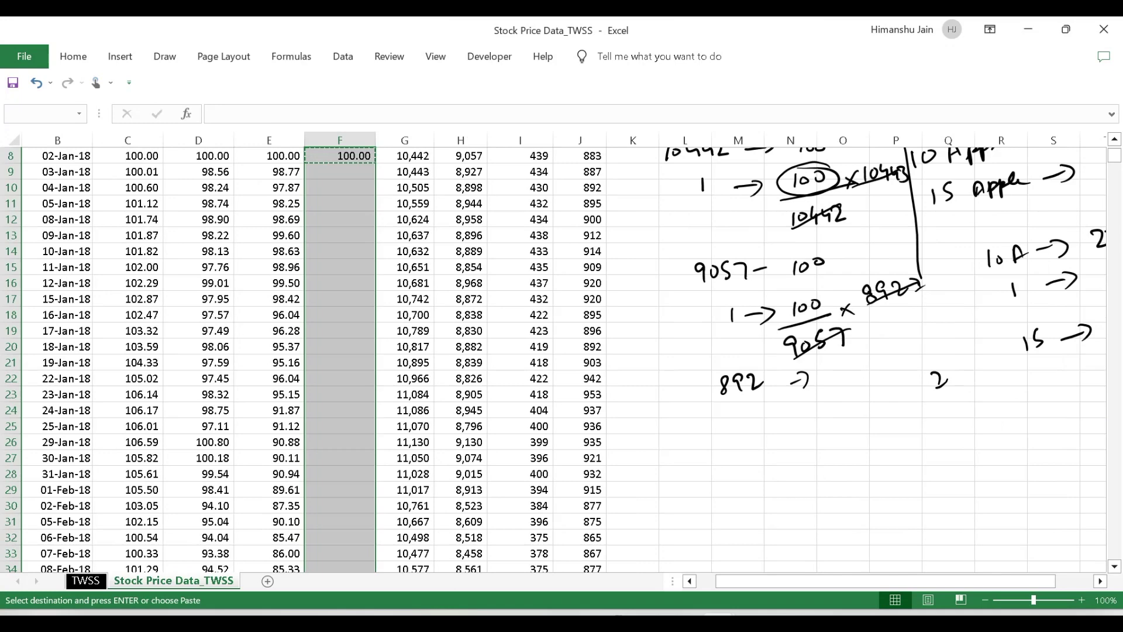
{"action": "key", "text": "ctrl+v"}
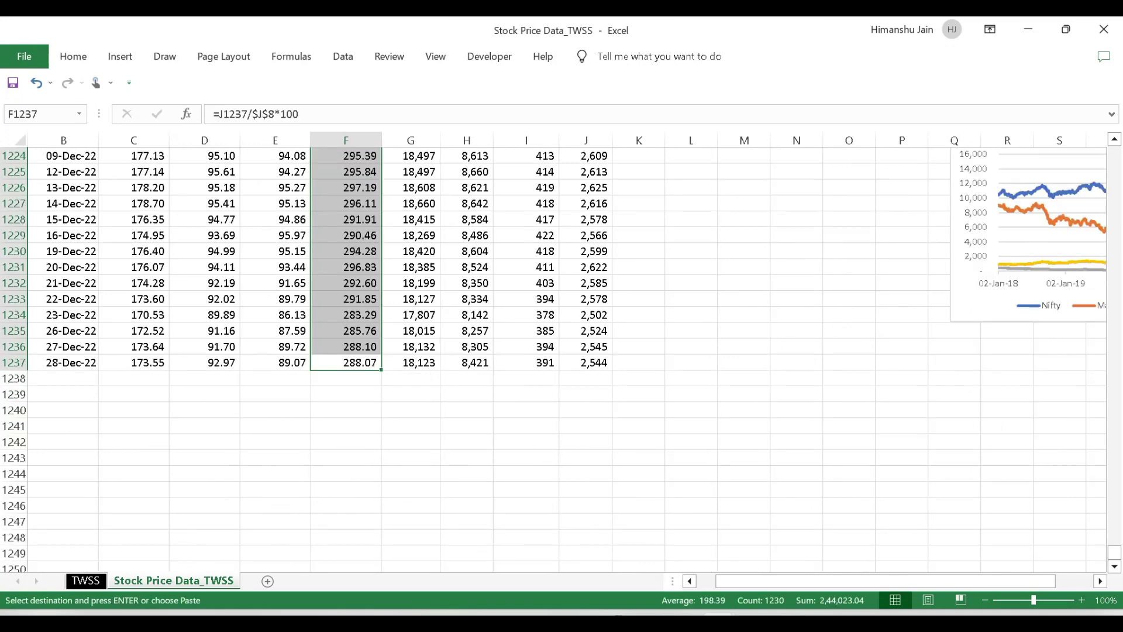
Compare Reliance's start-date price in J8 with its last price in J1237.
{"action": "key", "text": "ctrl+Up"}
{"action": "key", "text": "Down"}
{"action": "key", "text": "Down"}
{"action": "key", "text": "Right"}
{"action": "key", "text": "Right"}
{"action": "key", "text": "Right"}
{"action": "key", "text": "Up"}
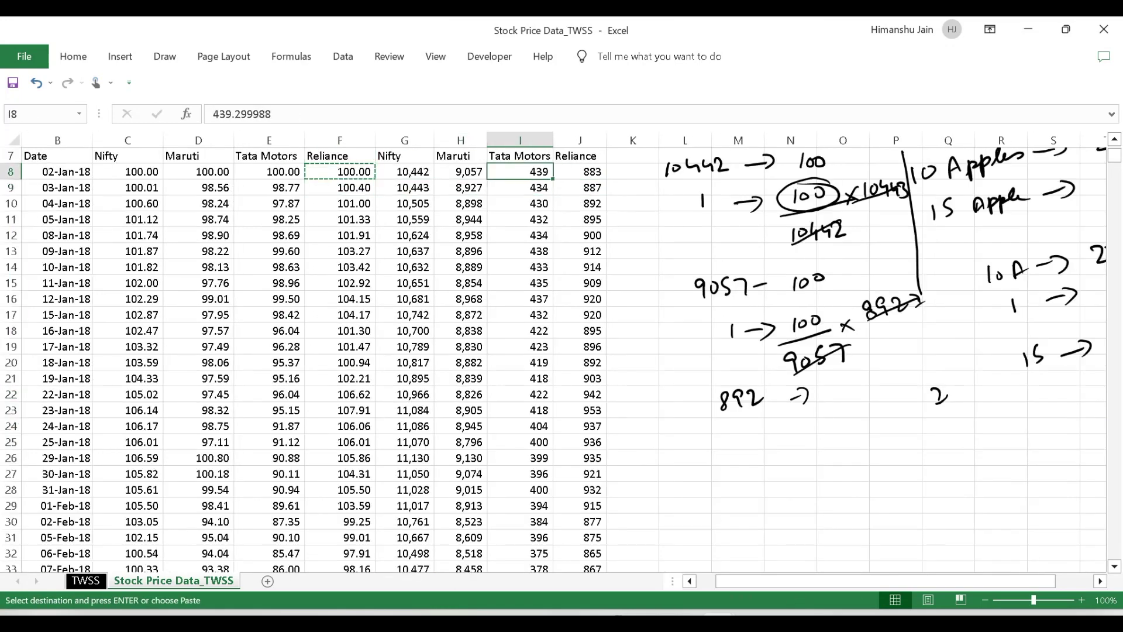
{"action": "key", "text": "Right"}
{"action": "key", "text": "ctrl+Down"}
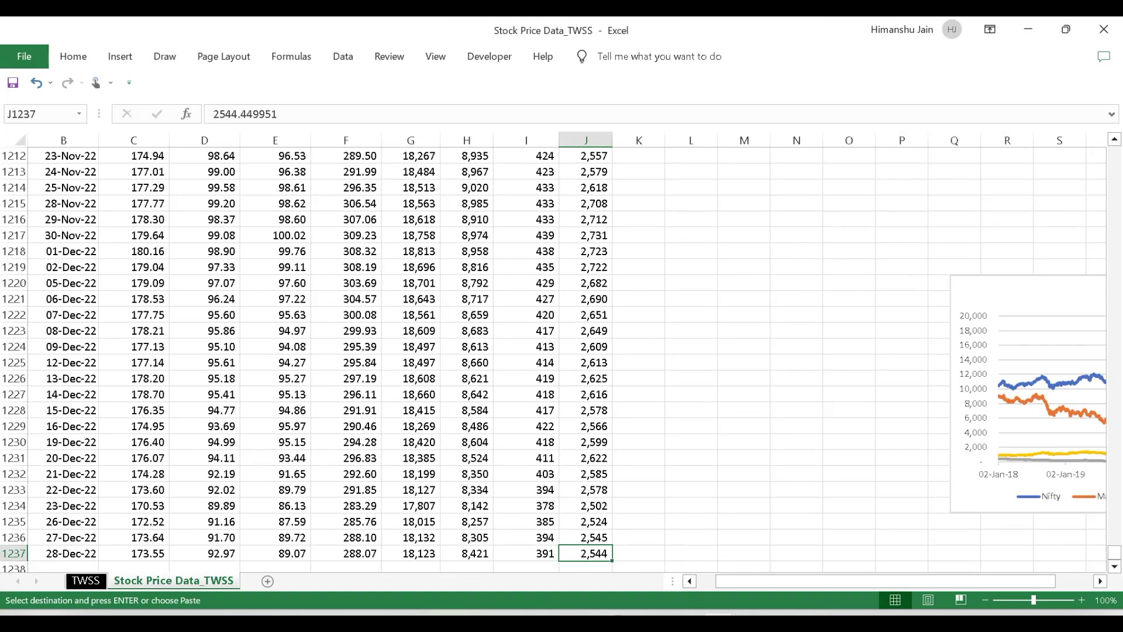
Compare the rebased Reliance value on the first date in F8 with the last one in F1237.
{"action": "key", "text": "Left"}
{"action": "key", "text": "Left"}
{"action": "key", "text": "Left"}
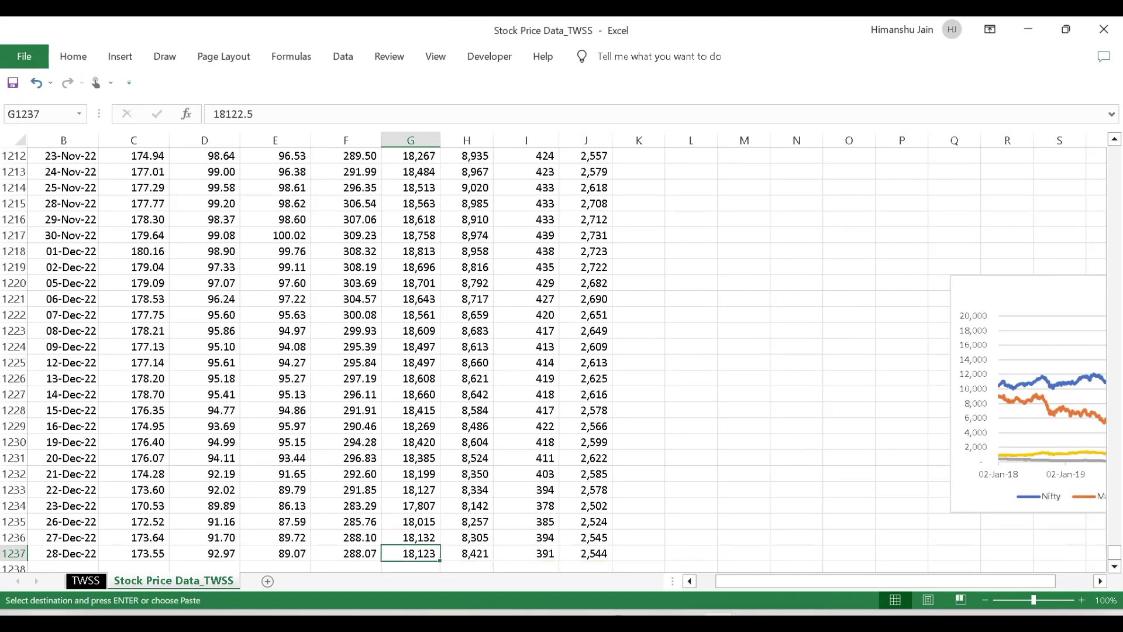
{"action": "key", "text": "Left"}
{"action": "key", "text": "Right"}
{"action": "key", "text": "Left"}
{"action": "key", "text": "ctrl+Up"}
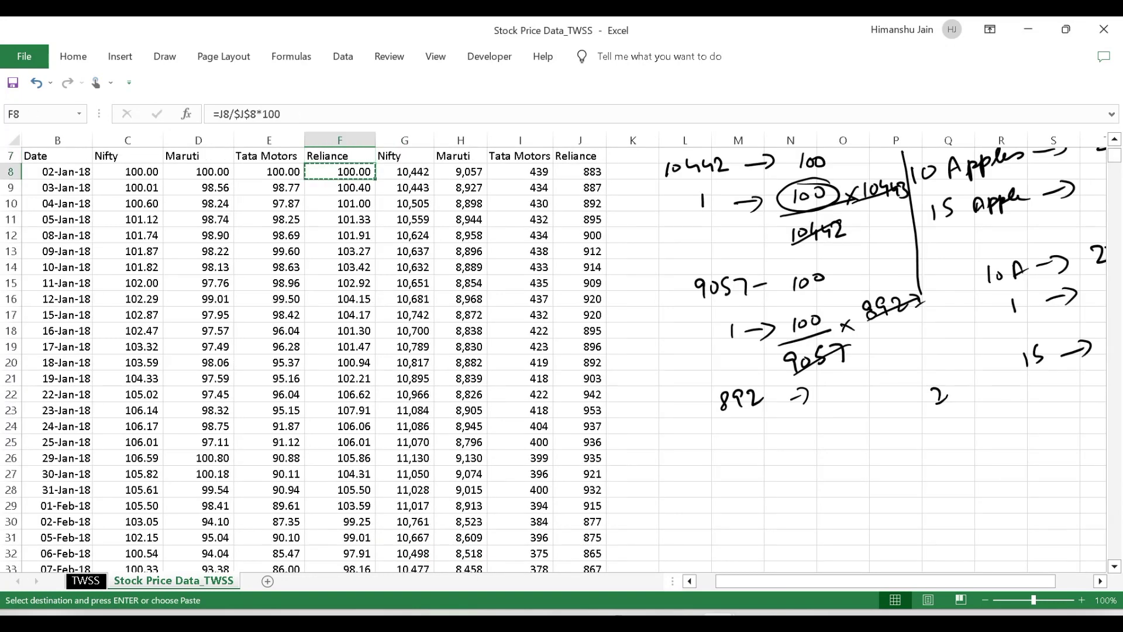
{"action": "key", "text": "ctrl+Down"}
{"action": "key", "text": "Left"}
{"action": "key", "text": "Right"}
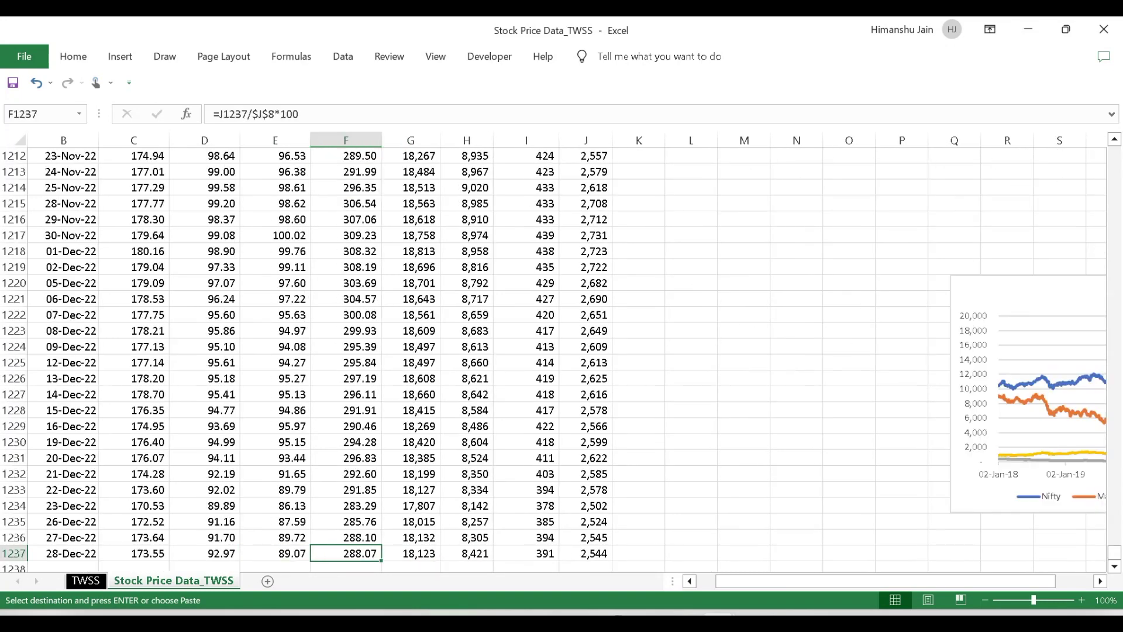
{"action": "key", "text": "Right"}
{"action": "key", "text": "Left"}
{"action": "key", "text": "ctrl+Up"}
{"action": "key", "text": "Up"}
{"action": "left_click", "coordinate": [340, 252]}
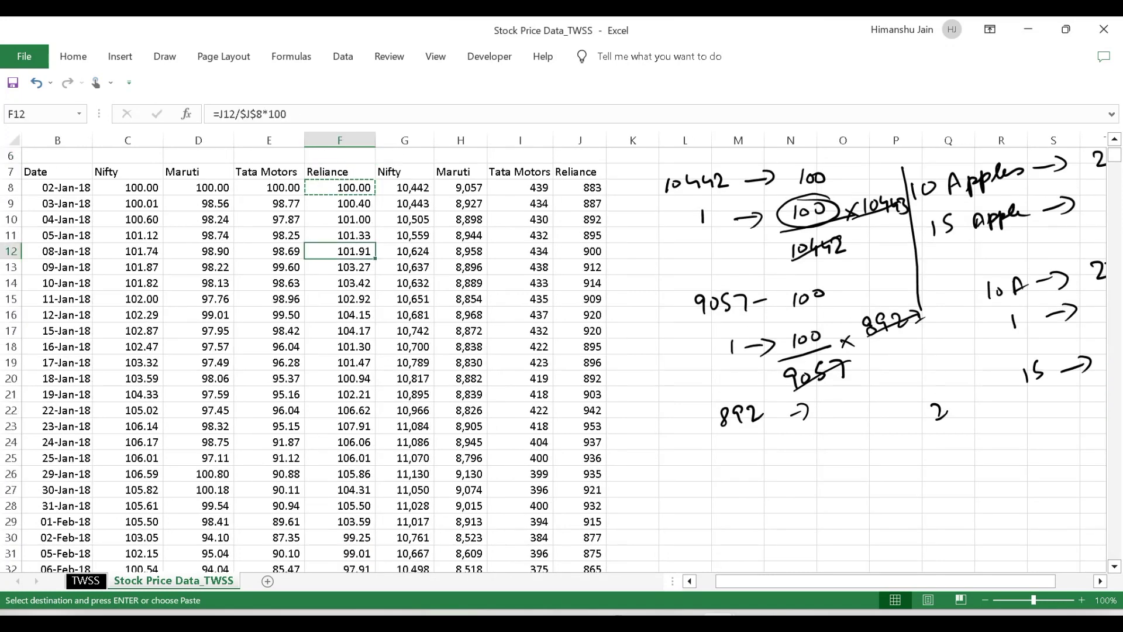
Try a yellow fill on the rebased headers and start-date values in C7:F8.
{"action": "left_click_drag", "start_coordinate": [127, 188], "coordinate": [340, 189]}
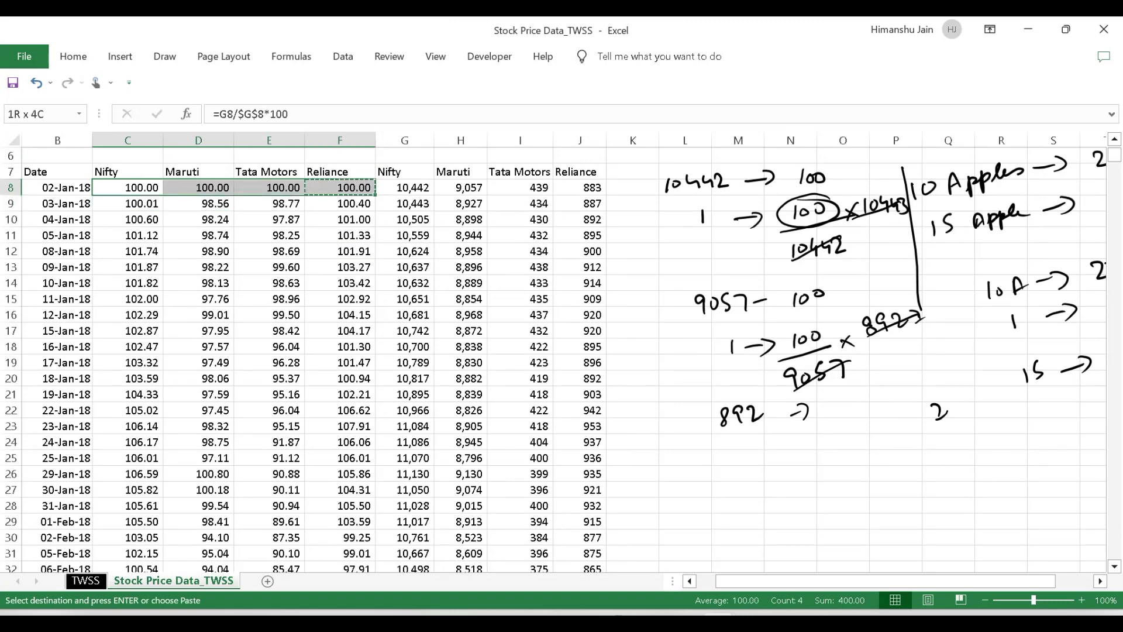
{"action": "scroll", "coordinate": [202, 328], "scroll_direction": "up", "scroll_amount": 2}
{"action": "left_click", "coordinate": [199, 348]}
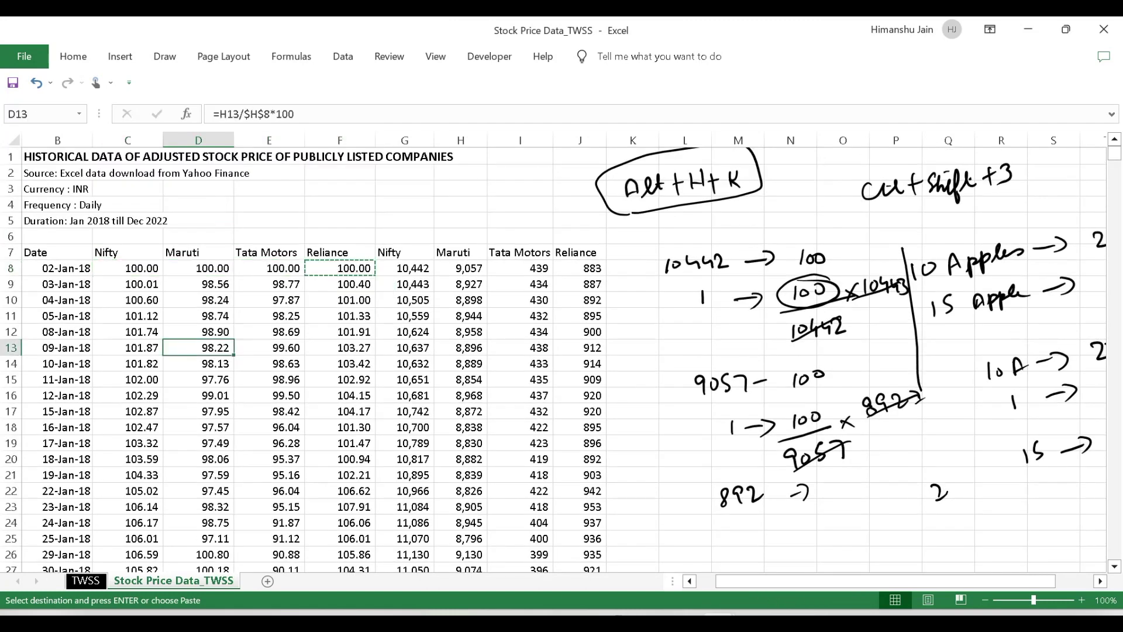
{"action": "left_click_drag", "start_coordinate": [127, 268], "coordinate": [340, 252]}
{"action": "key", "text": "ctrl+v"}
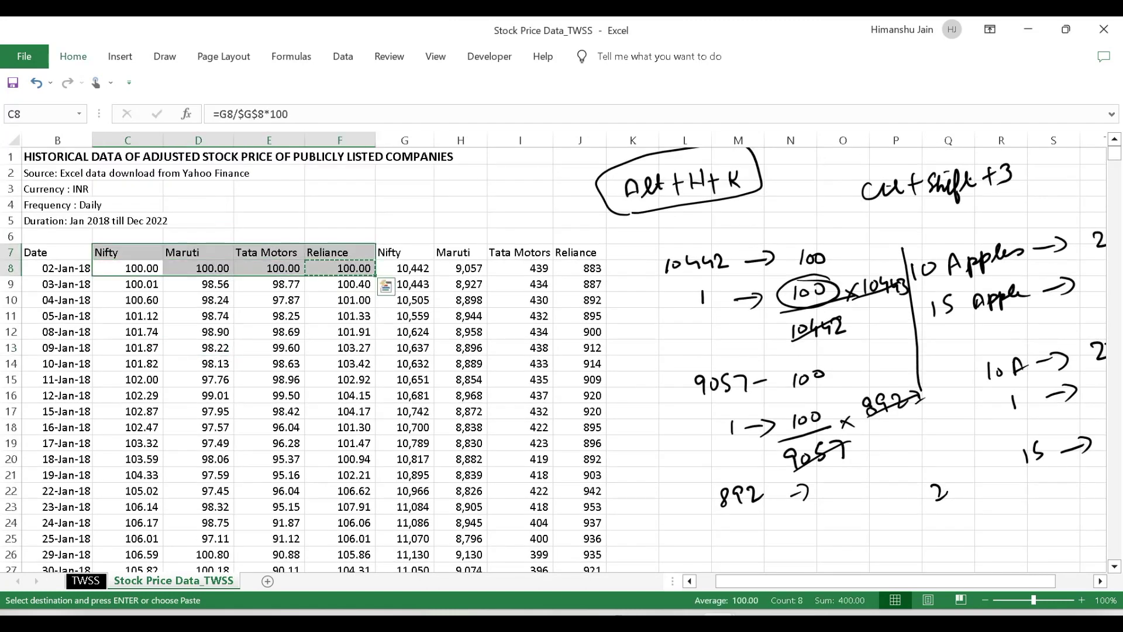
{"action": "left_click", "coordinate": [73, 56]}
{"action": "left_click", "coordinate": [254, 113]}
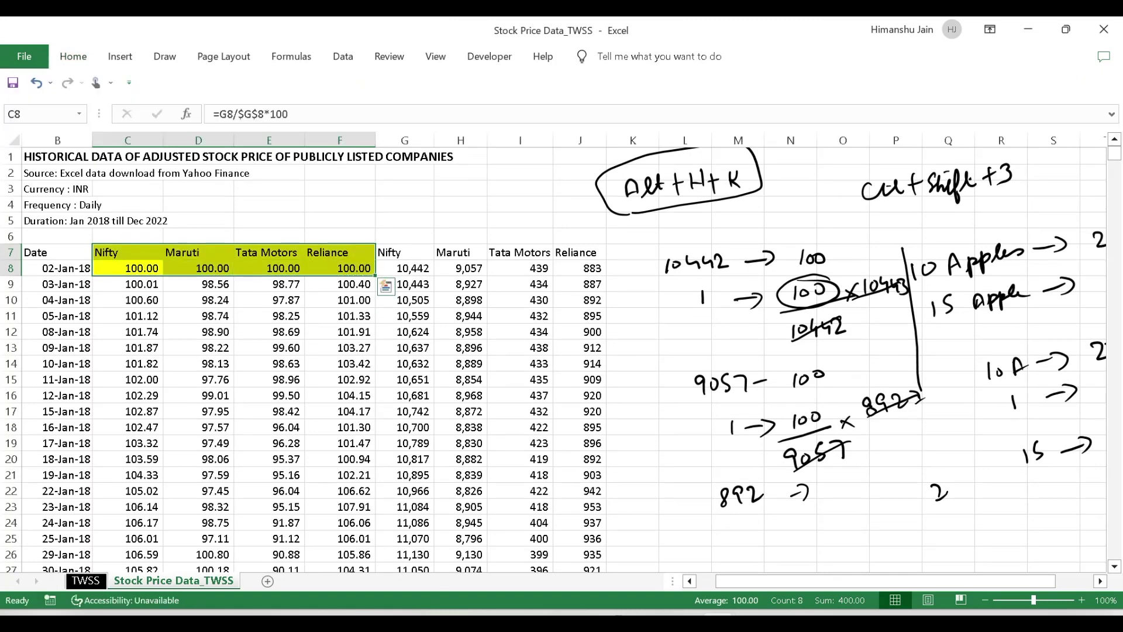
{"action": "key", "text": "ctrl+z"}
{"action": "left_click", "coordinate": [198, 348]}
Insert a basic 2-D line chart of the dates and rebased prices in B7:F1237 and widen it slightly.
{"action": "left_click", "coordinate": [127, 268]}
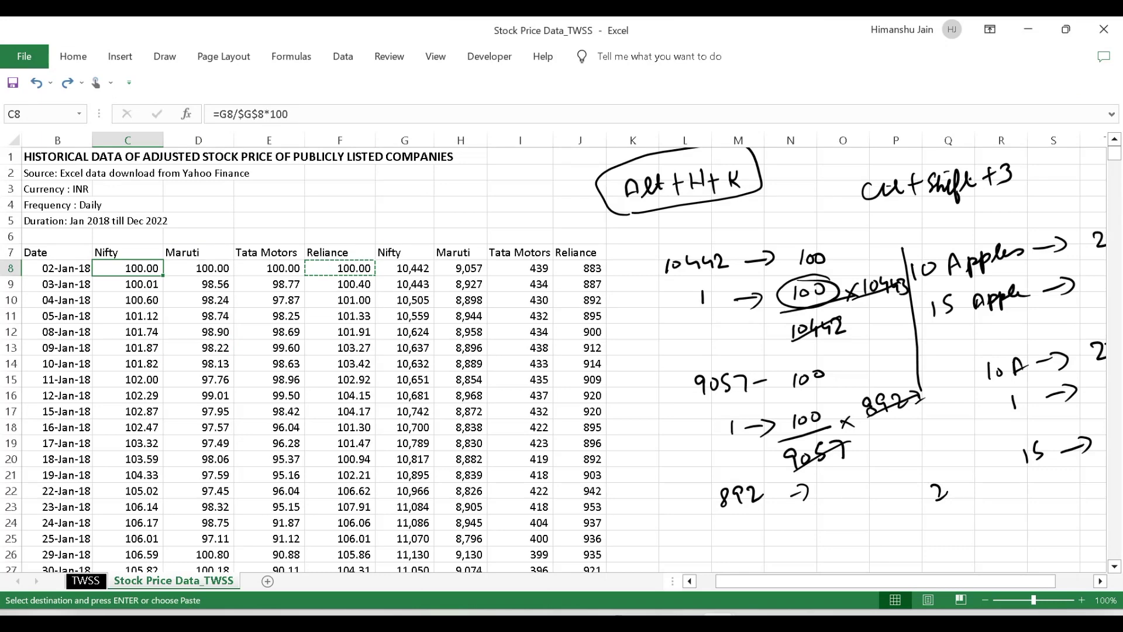
{"action": "key", "text": "Up"}
{"action": "key", "text": "Left"}
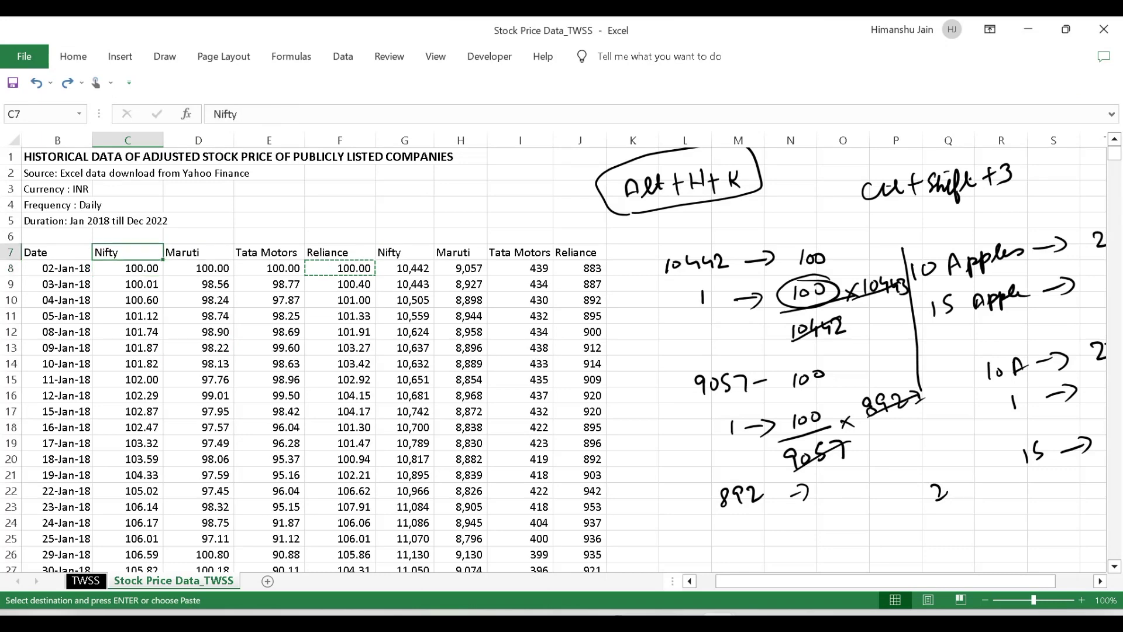
{"action": "key", "text": "Left"}
{"action": "key", "text": "Right"}
{"action": "key", "text": "shift+Right"}
{"action": "key", "text": "shift+Right"}
{"action": "key", "text": "shift+Right"}
{"action": "key", "text": "shift+Right"}
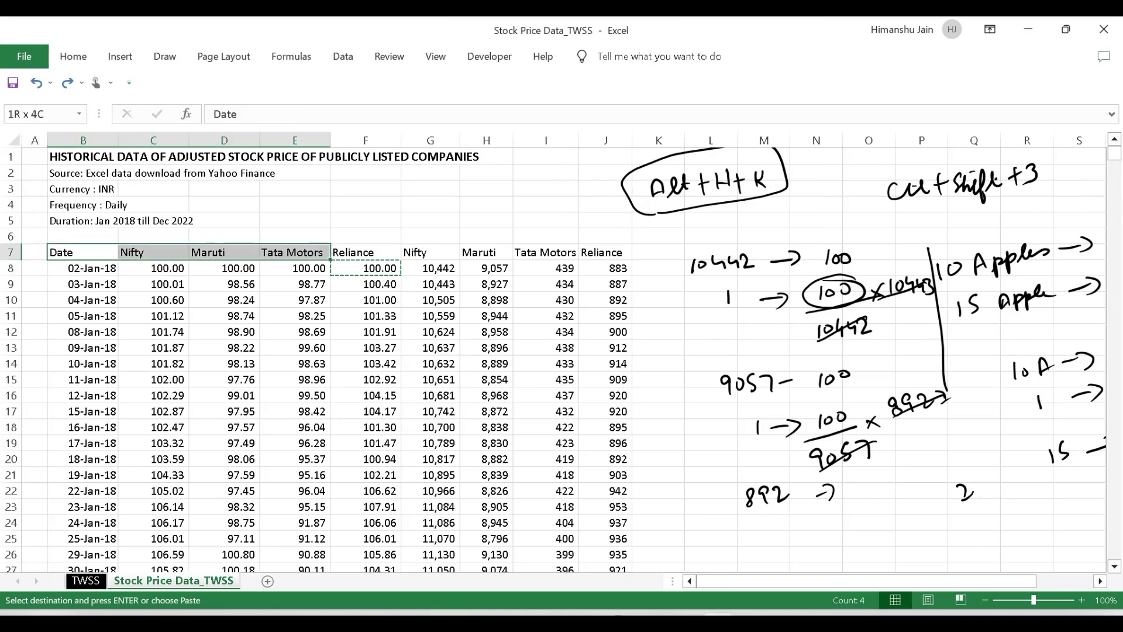
{"action": "key", "text": "ctrl+shift+Down"}
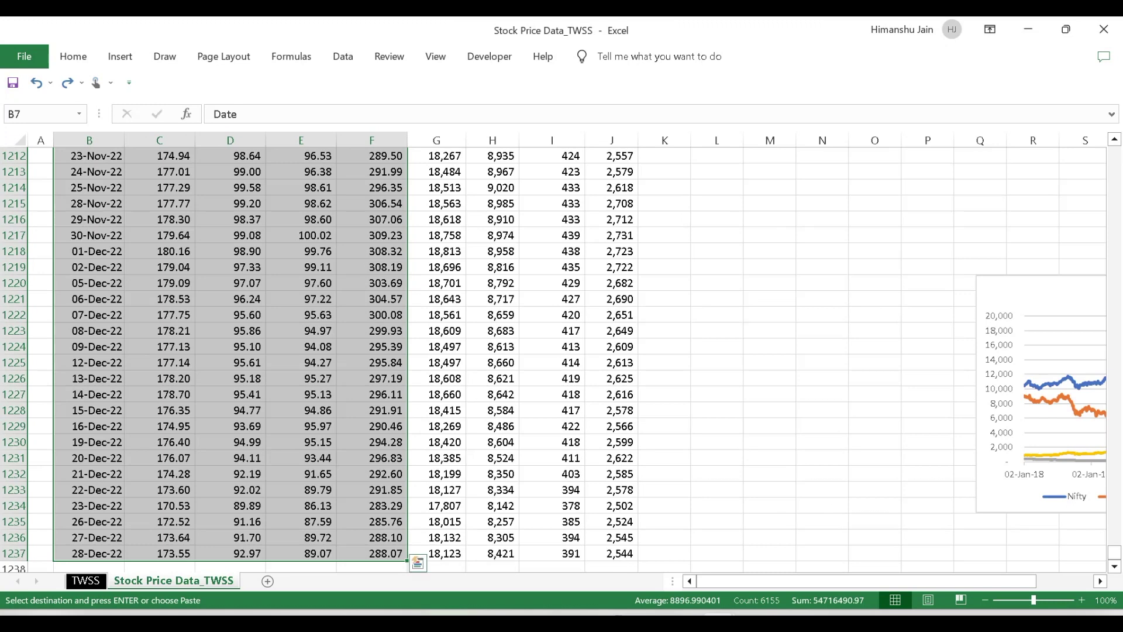
{"action": "key", "text": "alt"}
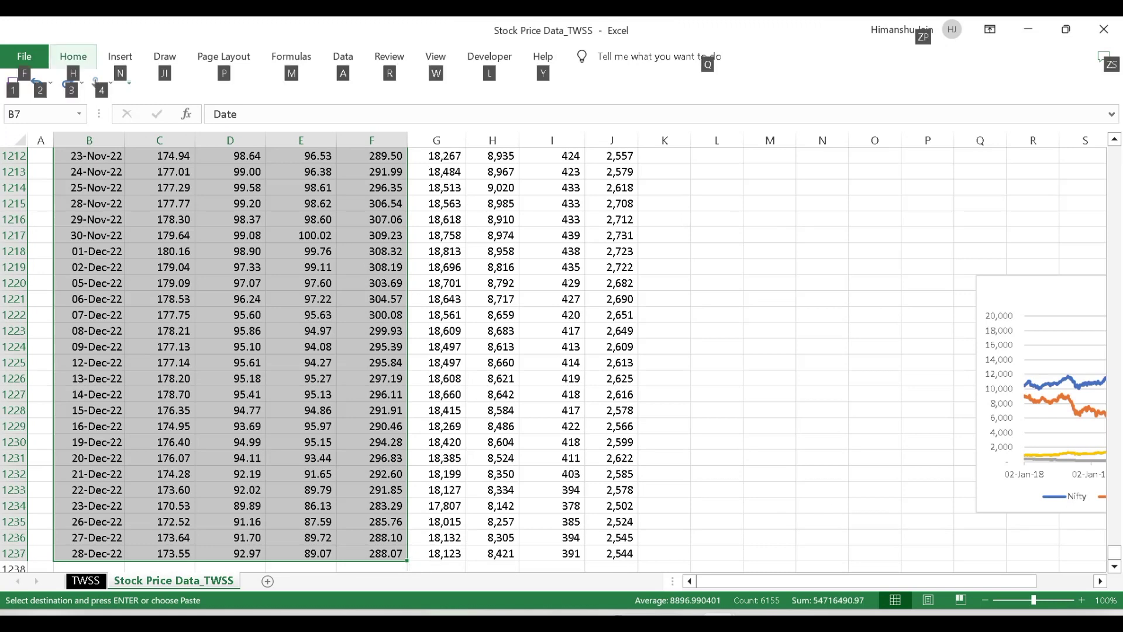
{"action": "key", "text": "n"}
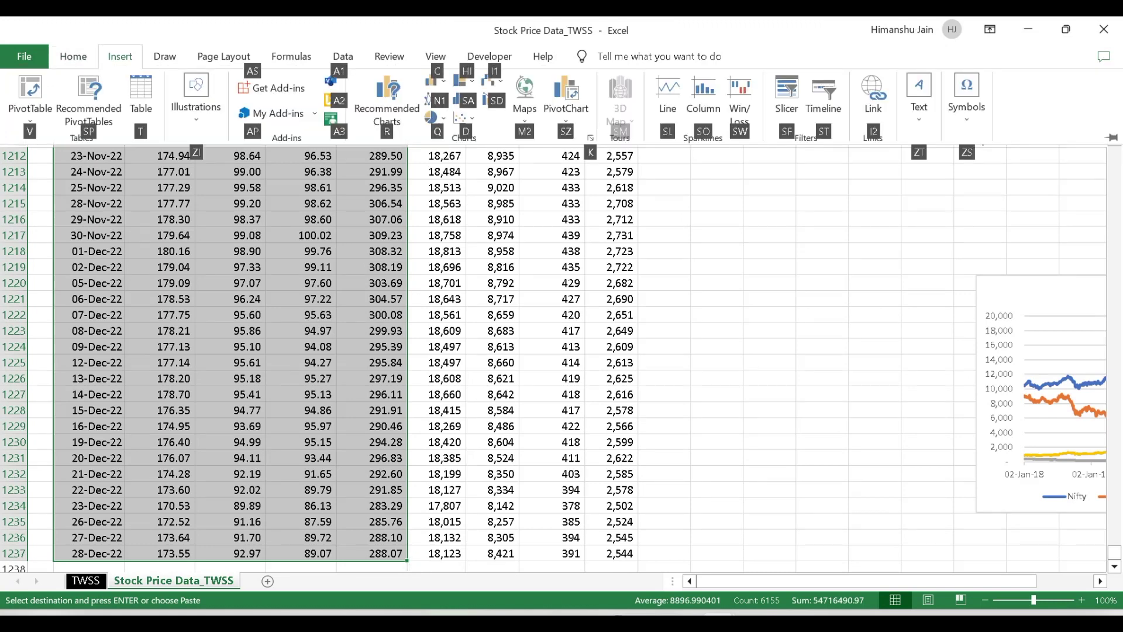
{"action": "key", "text": "n"}
{"action": "key", "text": "1"}
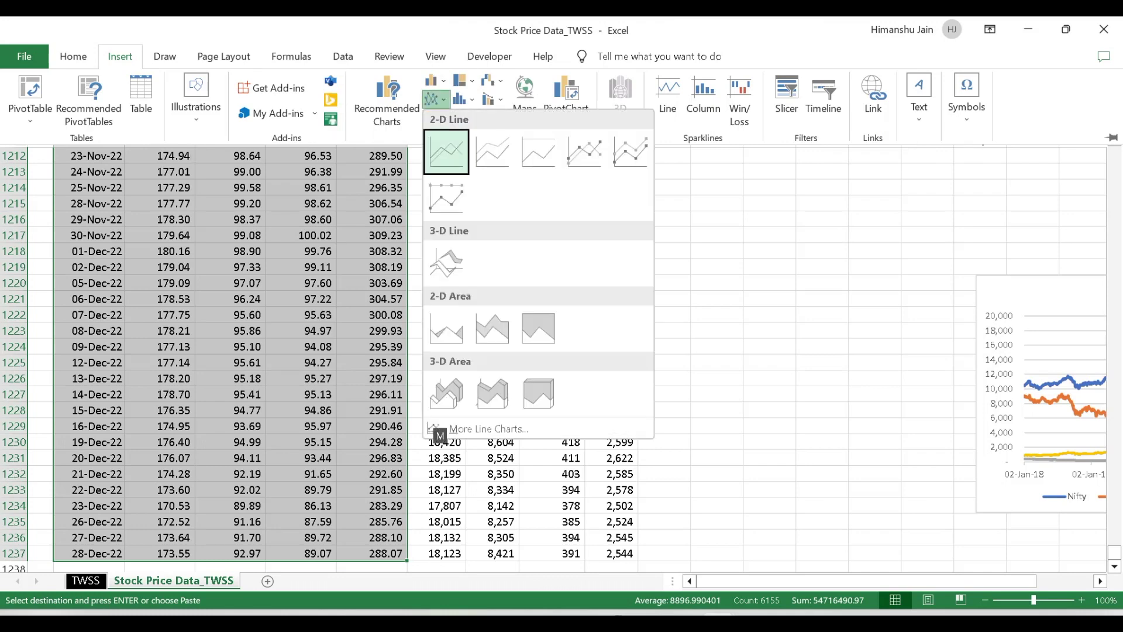
{"action": "key", "text": "Return"}
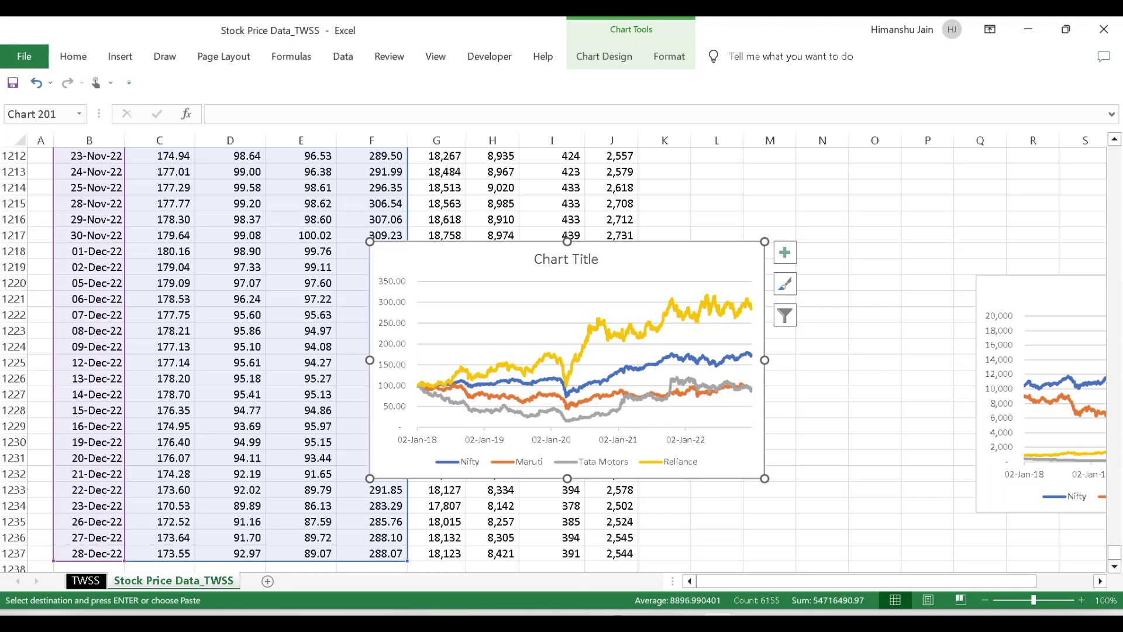
{"action": "left_click_drag", "start_coordinate": [765, 360], "coordinate": [824, 360]}
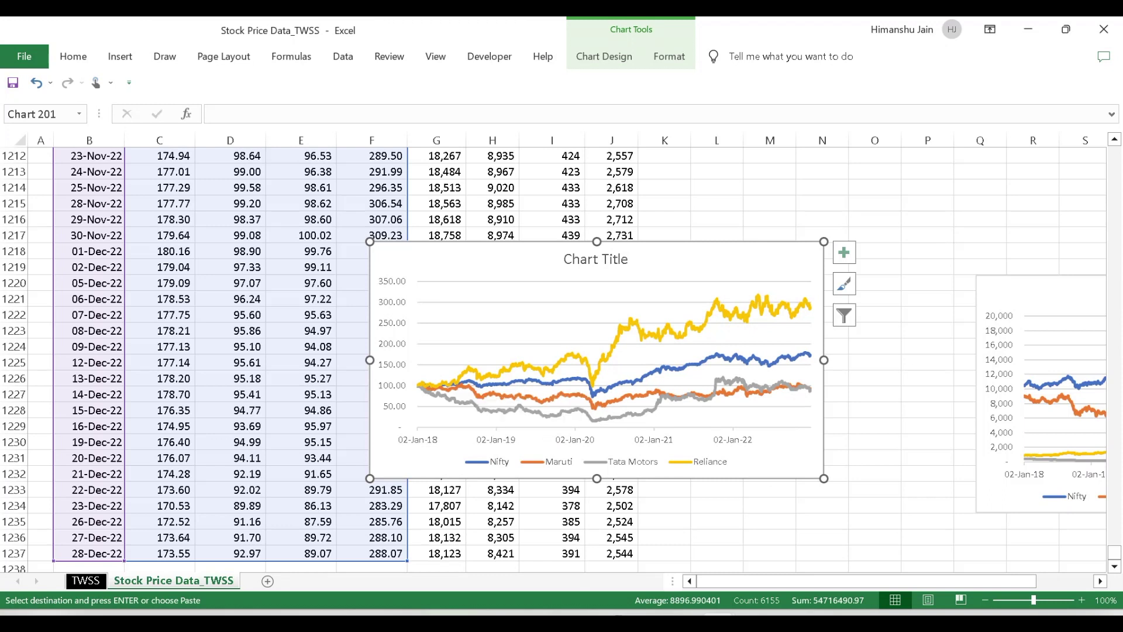
Move the rebased-price line chart over next to the original price chart for comparison.
{"action": "mouse_move", "coordinate": [810, 308]}
{"action": "left_click_drag", "start_coordinate": [866, 581], "coordinate": [921, 581]}
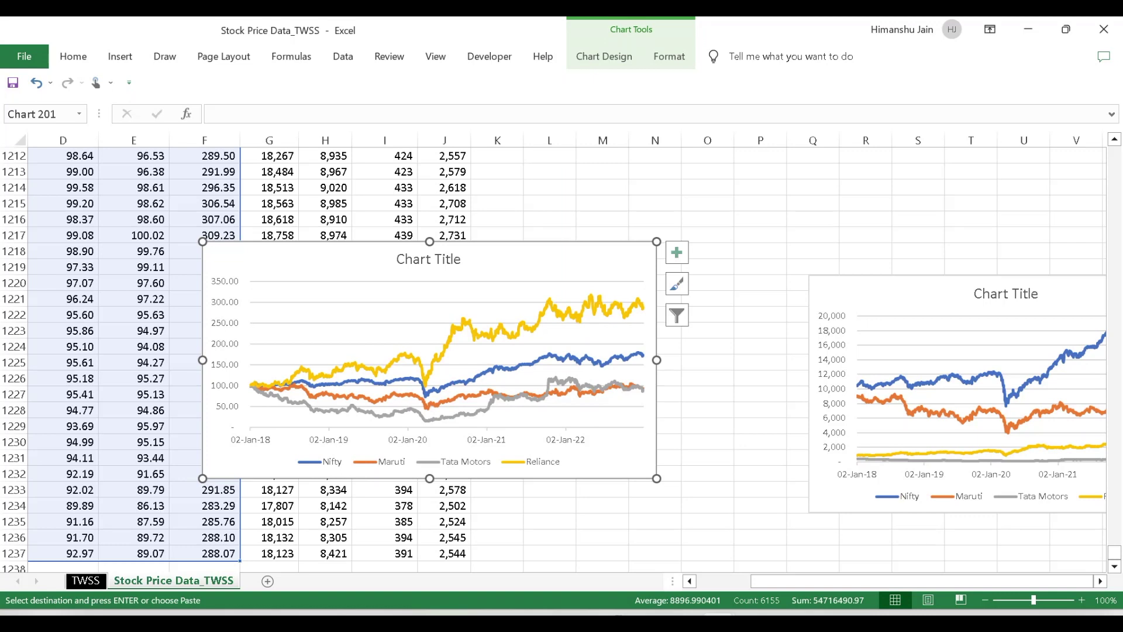
{"action": "left_click_drag", "start_coordinate": [527, 259], "coordinate": [767, 204]}
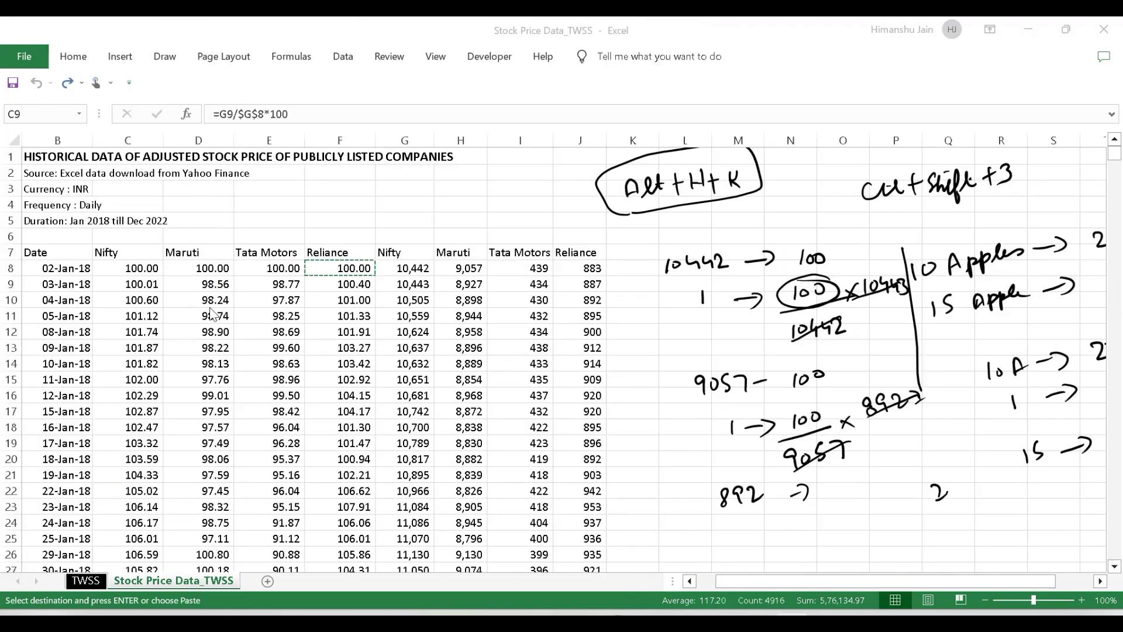
Clear the rebased values below the start date in C9:F1237.
{"action": "left_click", "coordinate": [151, 296]}
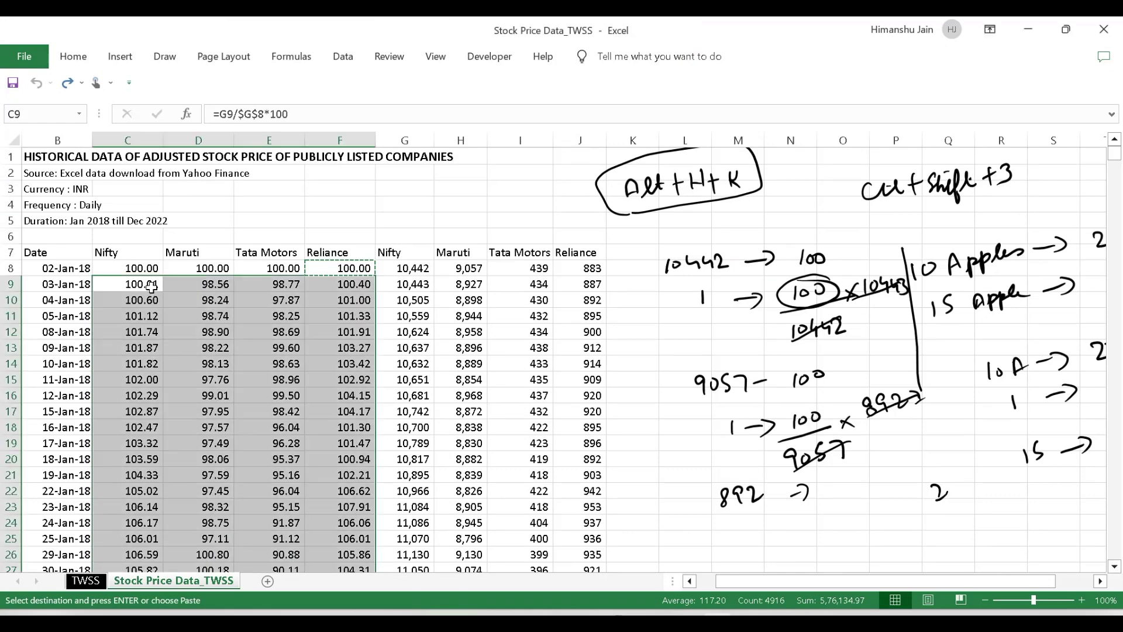
{"action": "left_click", "coordinate": [194, 319]}
{"action": "left_click", "coordinate": [152, 284]}
{"action": "key", "text": "shift+Right"}
{"action": "key", "text": "shift+Right"}
{"action": "key", "text": "shift+Right"}
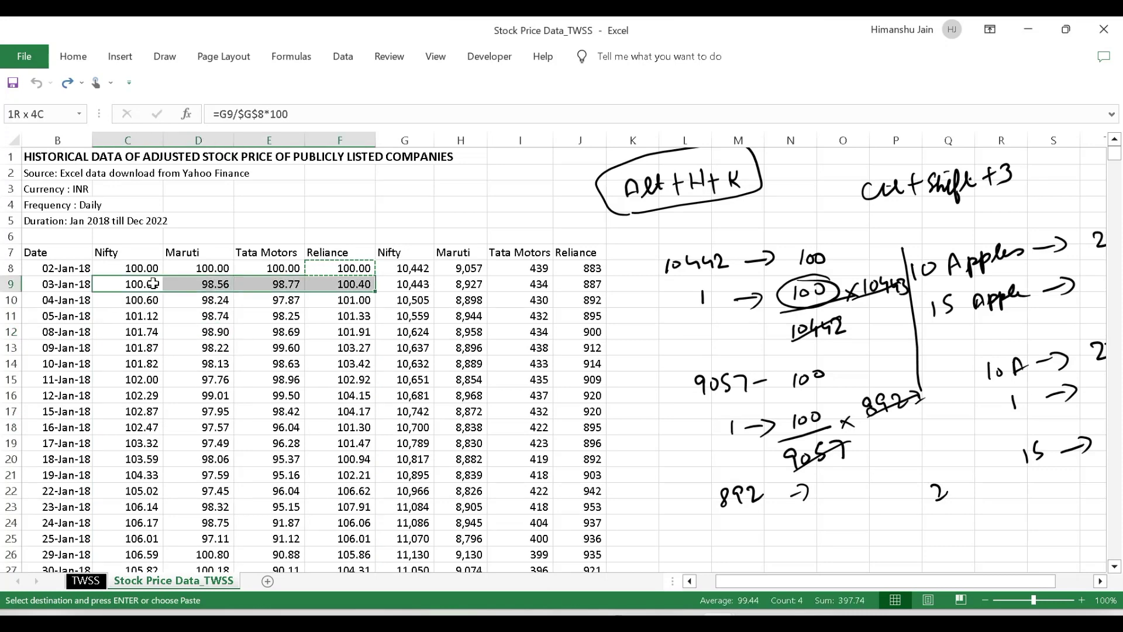
{"action": "key", "text": "ctrl+shift+Down"}
Clear the start-date rebasing formulas for Maruti, Tata Motors and Reliance in D8:F8, keeping only the Nifty one.
{"action": "key", "text": "Up"}
{"action": "key", "text": "Right"}
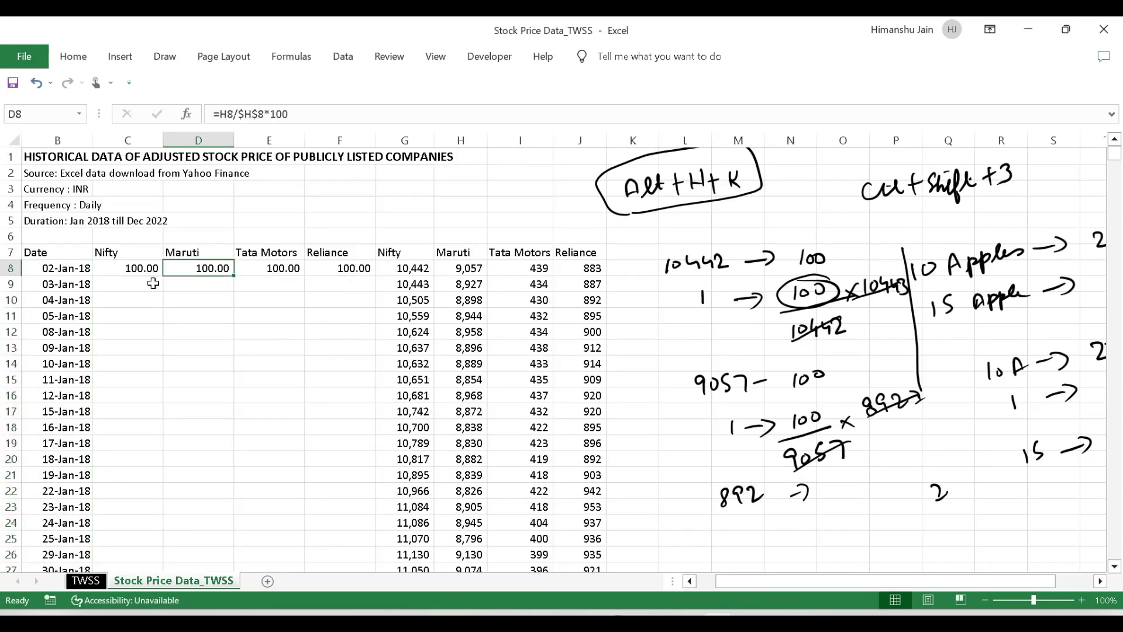
{"action": "key", "text": "shift+Right"}
{"action": "key", "text": "shift+Right"}
{"action": "key", "text": "ctrl+c"}
{"action": "key", "text": "Left"}
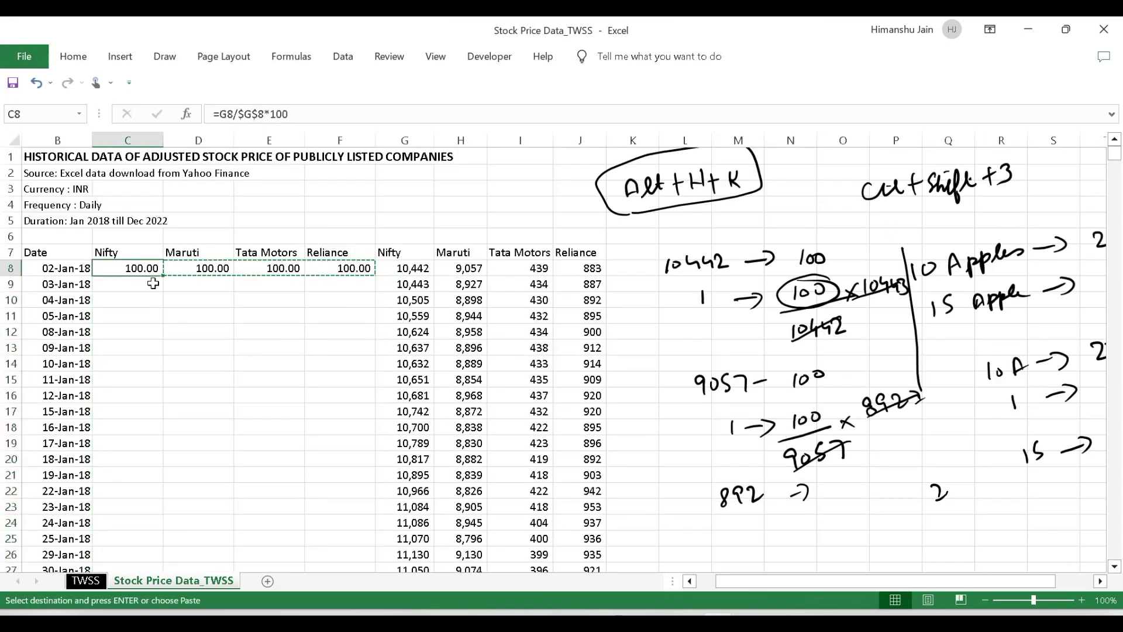
{"action": "key", "text": "Right"}
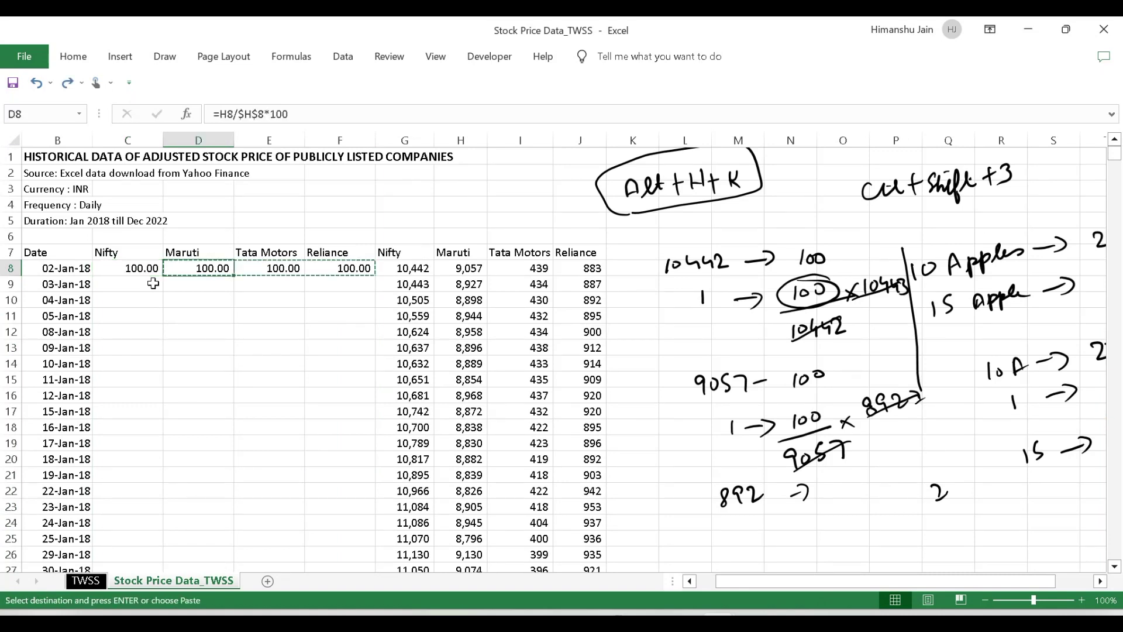
{"action": "key", "text": "shift+Right"}
{"action": "key", "text": "shift+Right"}
{"action": "key", "text": "Escape"}
{"action": "key", "text": "Delete"}
{"action": "key", "text": "Left"}
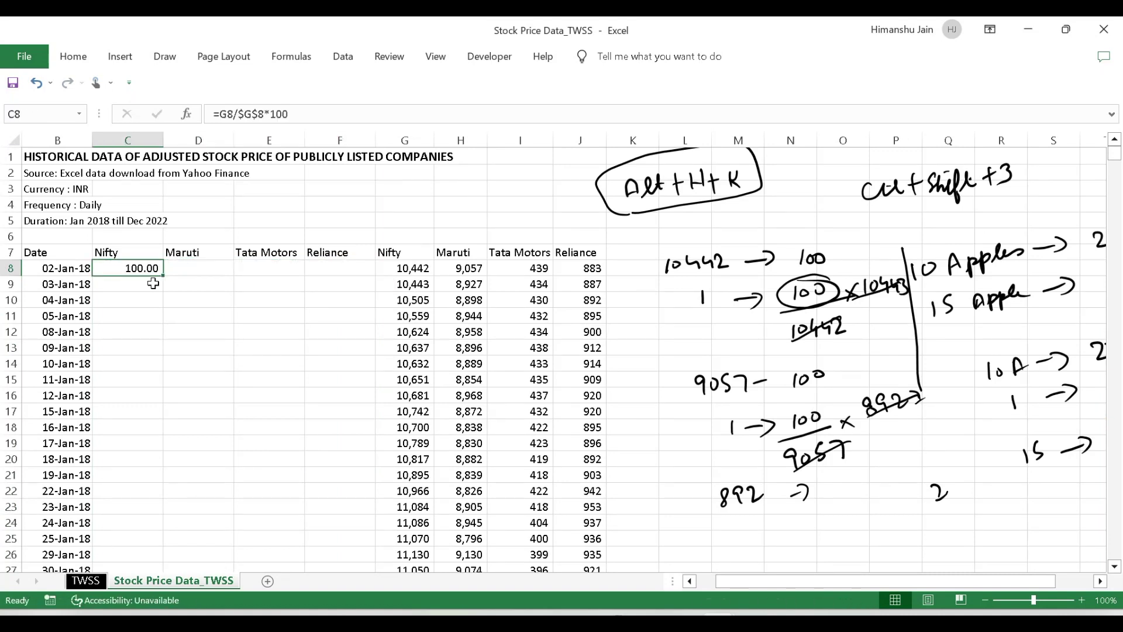
Change the Nifty rebasing formula in C8 to =G8/G$8*100 so that only the row of the divisor is fixed.
{"action": "left_click", "coordinate": [213, 328]}
{"action": "left_click", "coordinate": [139, 268]}
{"action": "left_click", "coordinate": [244, 114]}
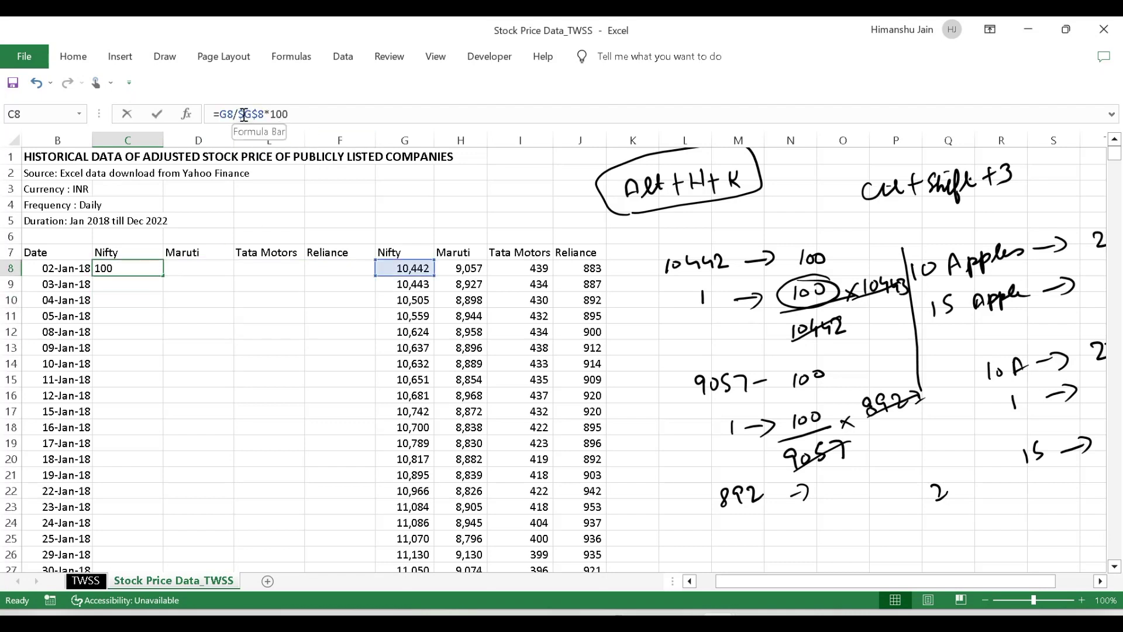
{"action": "left_click_drag", "start_coordinate": [238, 114], "coordinate": [266, 115]}
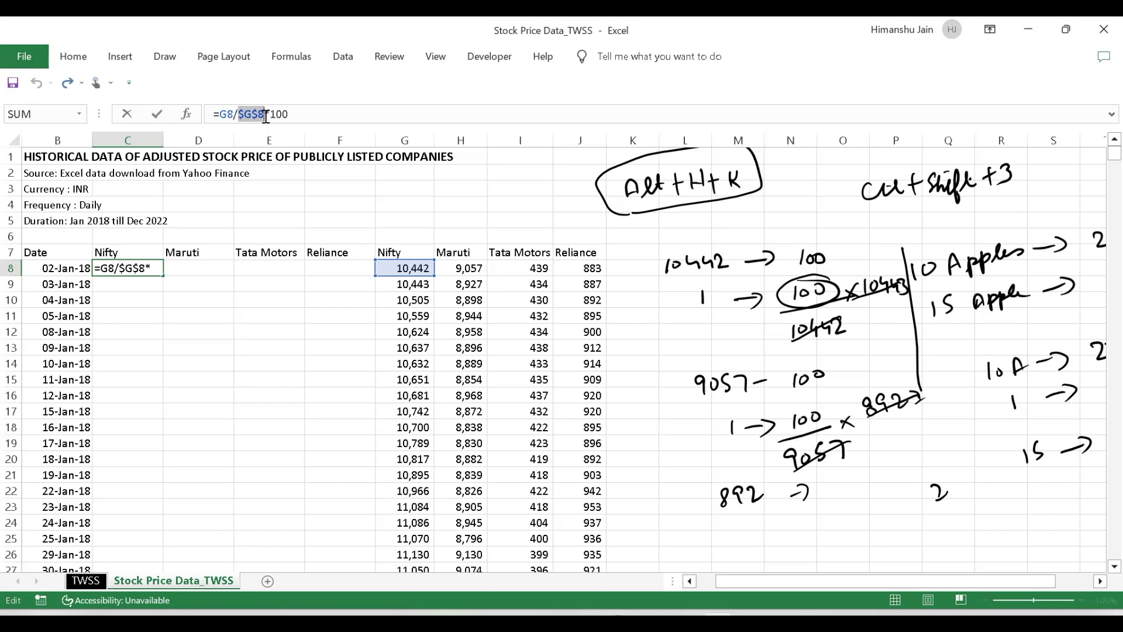
{"action": "key", "text": "F4"}
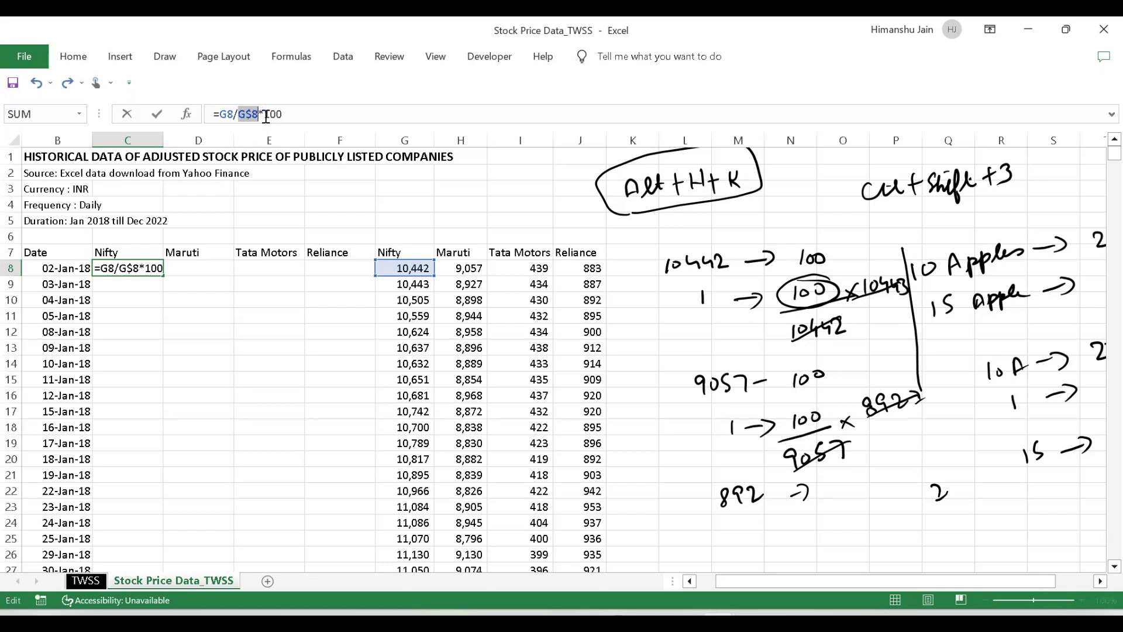
{"action": "left_click", "coordinate": [297, 115]}
{"action": "key", "text": "Return"}
{"action": "key", "text": "Up"}
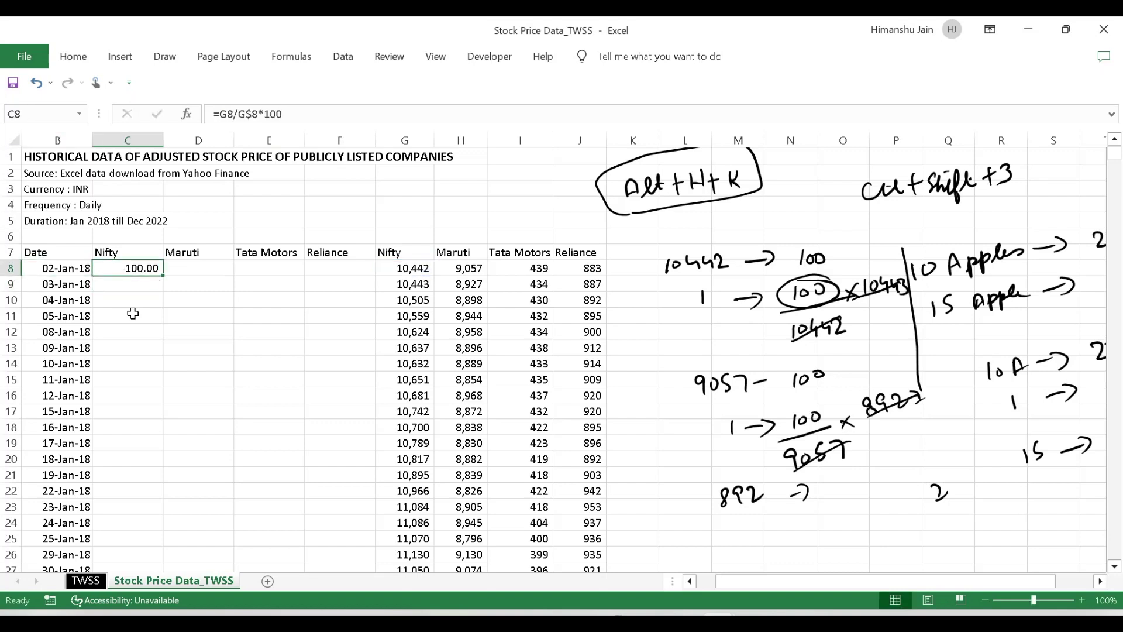
Copy the Nifty rebasing formula from C8 into all four rebased columns down to row 1237.
{"action": "key", "text": "ctrl+c"}
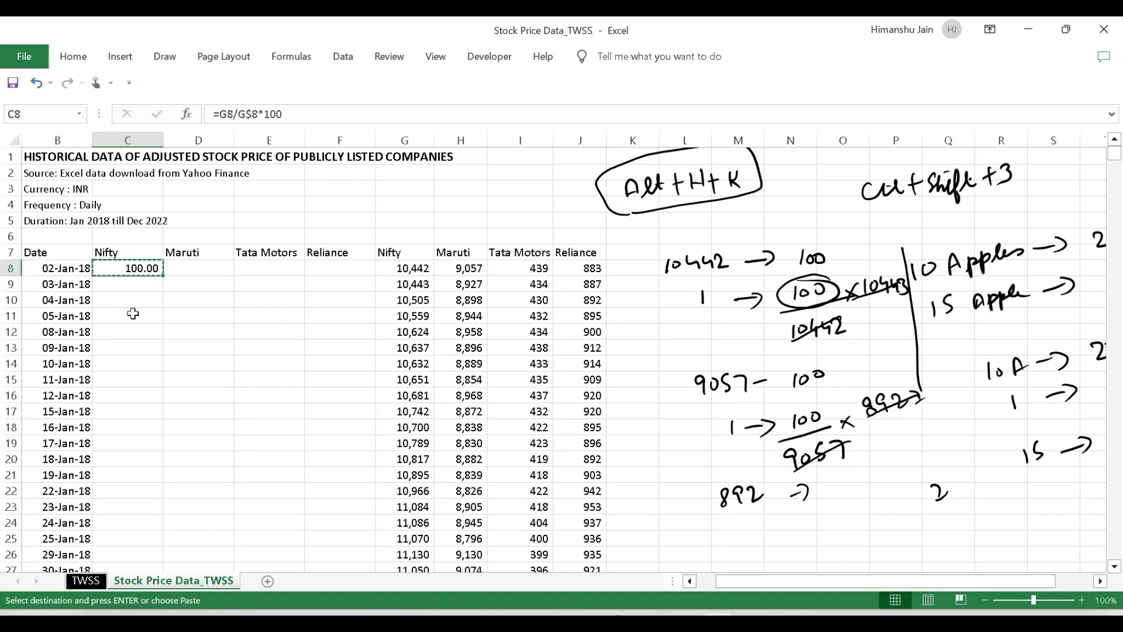
{"action": "key", "text": "Left"}
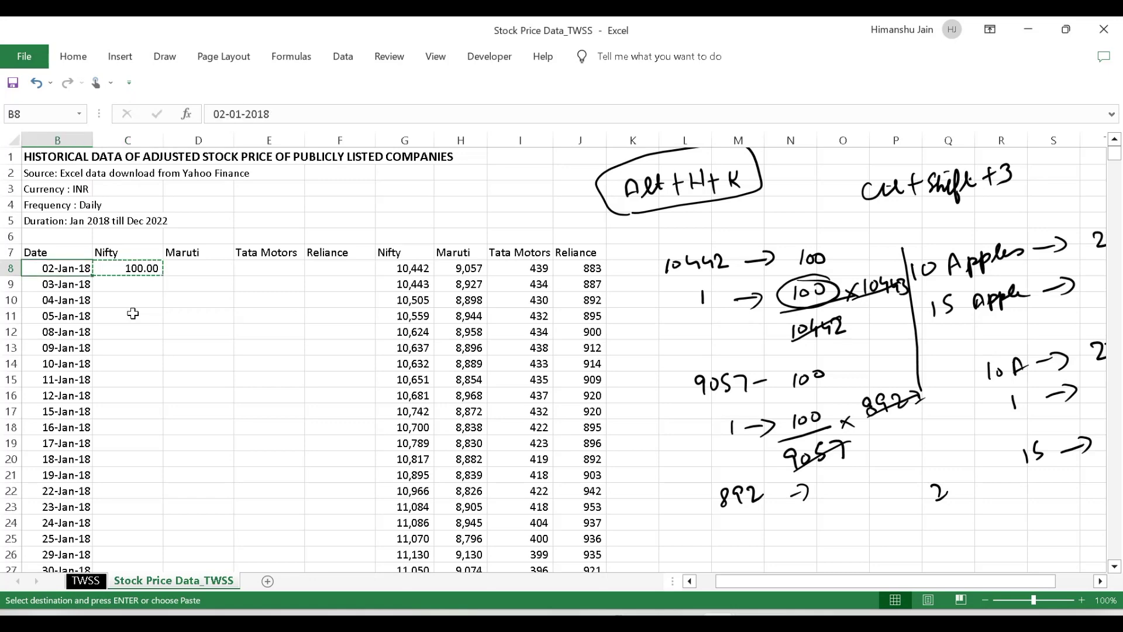
{"action": "key", "text": "ctrl+Down"}
{"action": "key", "text": "Right"}
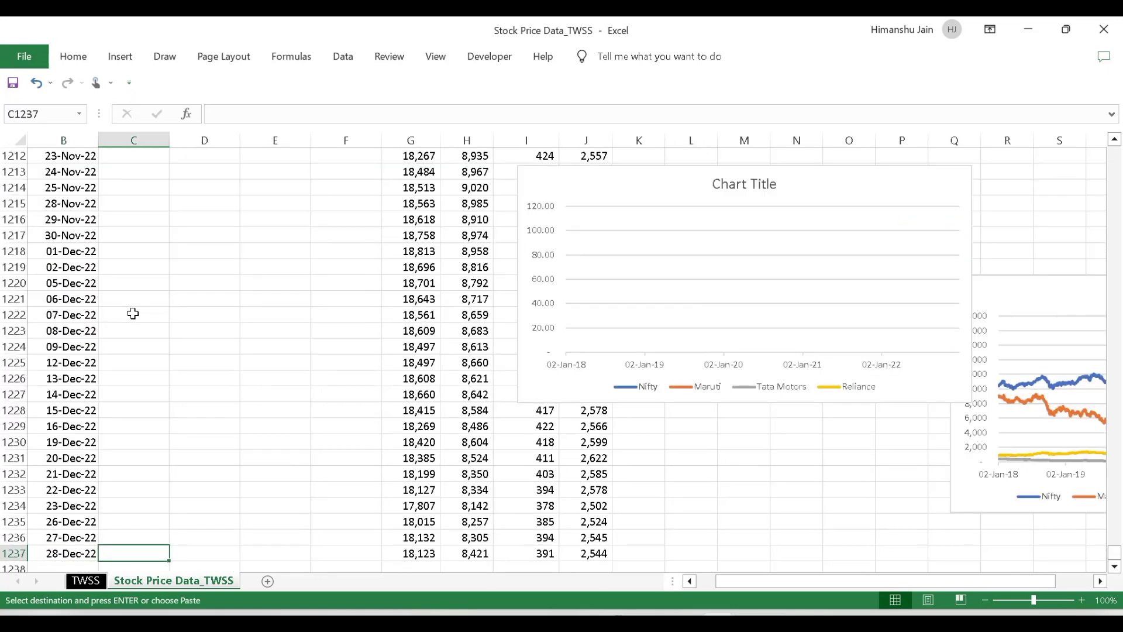
{"action": "key", "text": "shift+Right"}
{"action": "key", "text": "shift+Right"}
{"action": "key", "text": "shift+Right"}
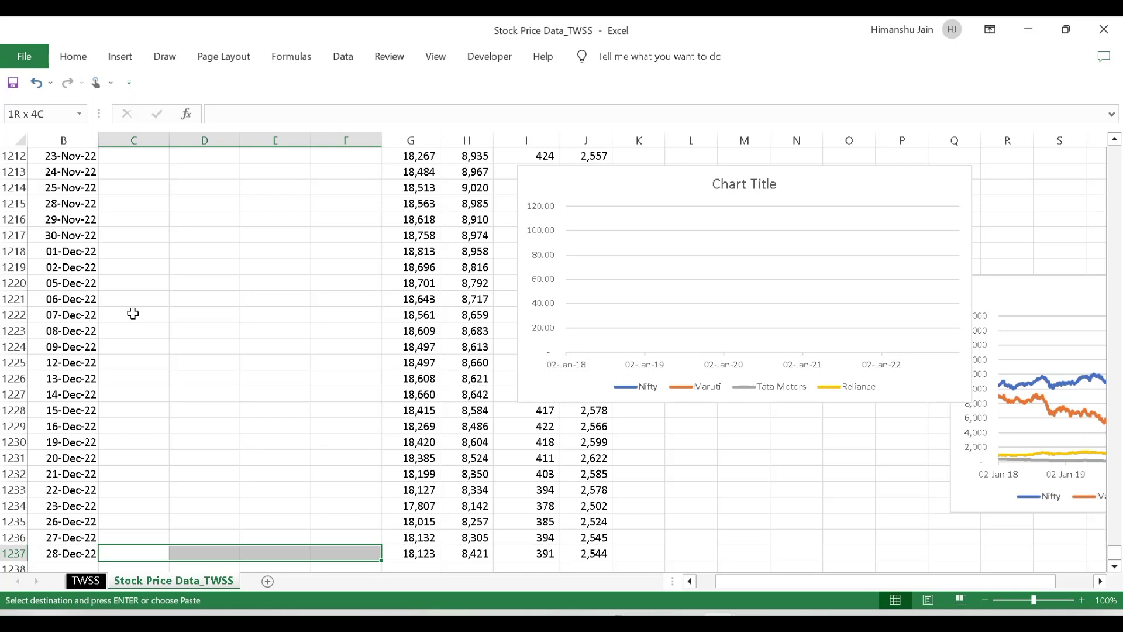
{"action": "key", "text": "ctrl+shift+Up"}
{"action": "scroll", "coordinate": [133, 313], "scroll_direction": "up", "scroll_amount": 1}
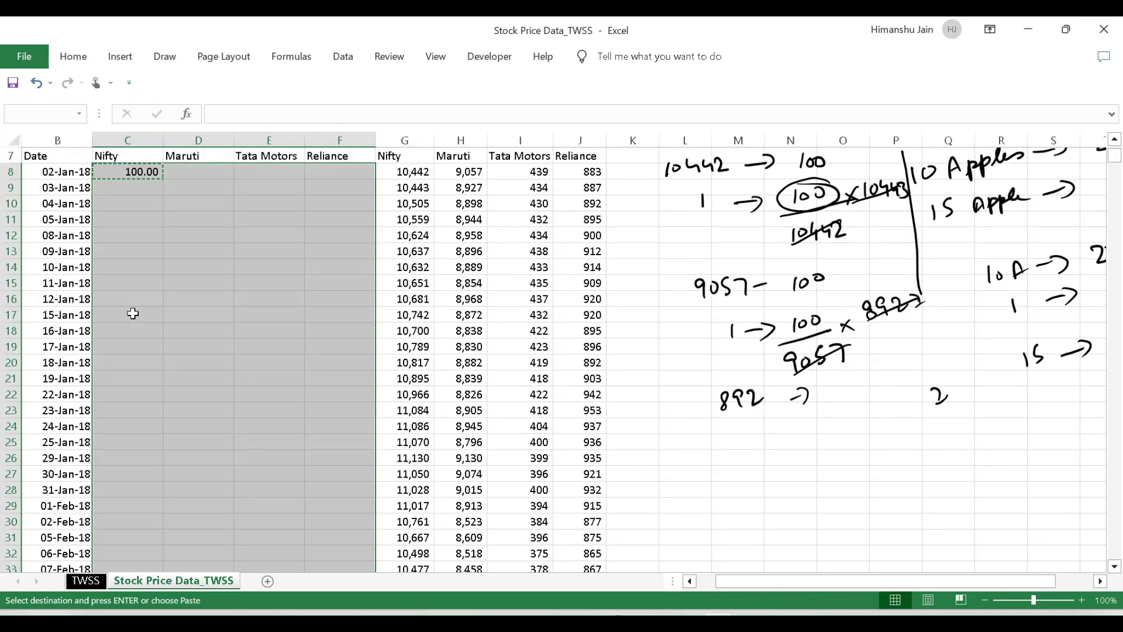
{"action": "key", "text": "ctrl+v"}
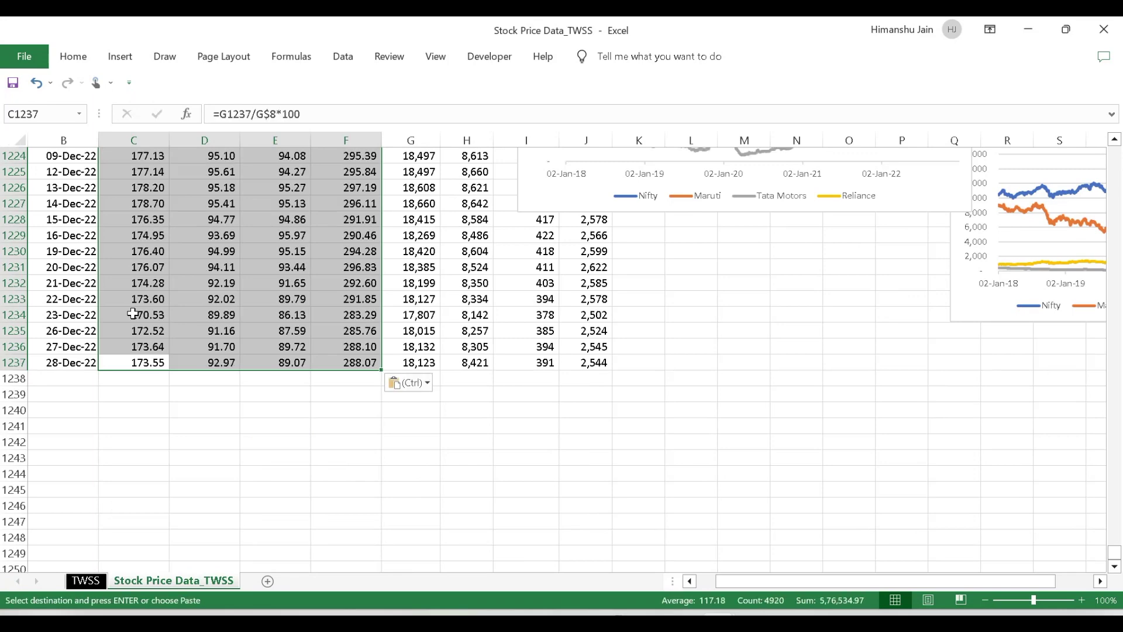
Examine the copied rebasing formulas across the four rebased columns near the start date.
{"action": "left_click", "coordinate": [133, 313]}
{"action": "key", "text": "ctrl+Up"}
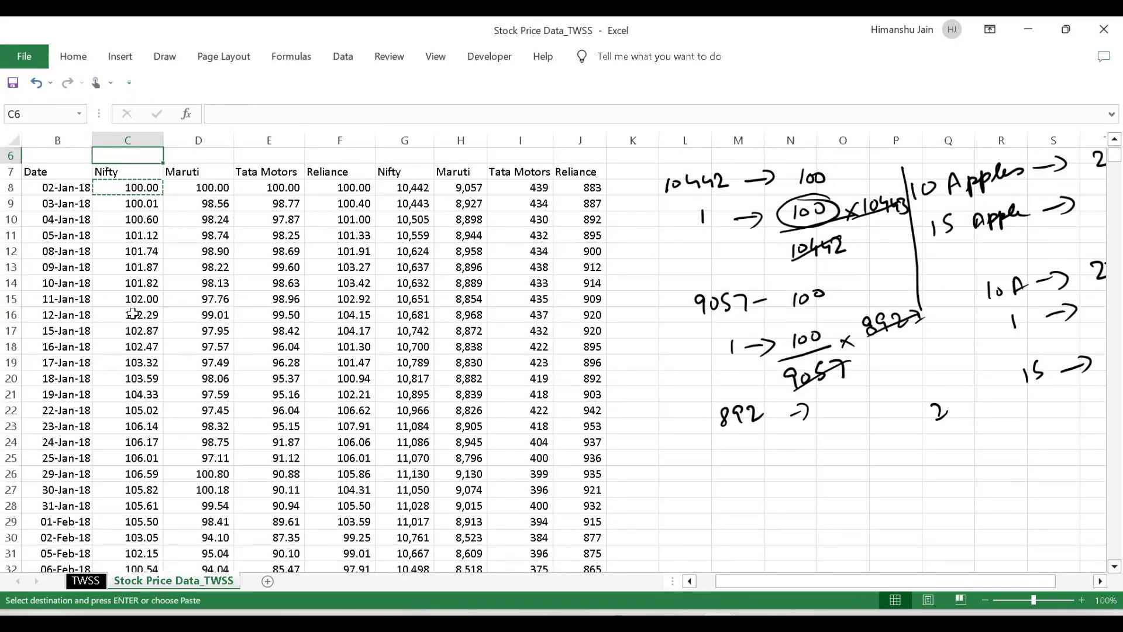
{"action": "key", "text": "Down"}
{"action": "key", "text": "Right"}
{"action": "key", "text": "Right"}
{"action": "key", "text": "Right"}
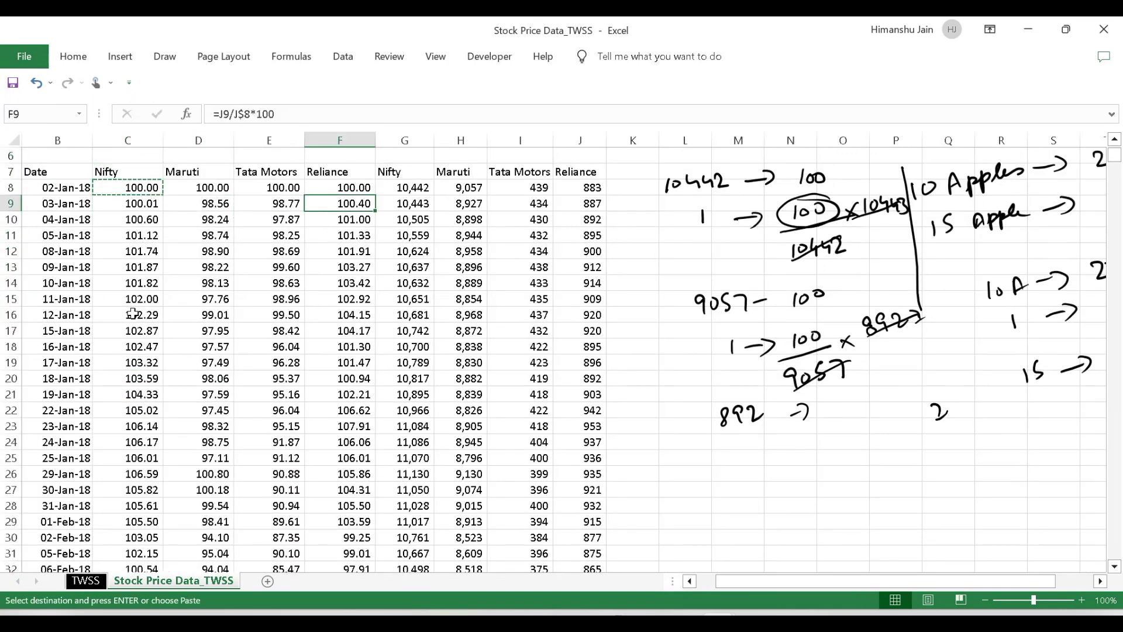
{"action": "key", "text": "Left"}
{"action": "key", "text": "Left"}
{"action": "key", "text": "Up"}
{"action": "key", "text": "Left"}
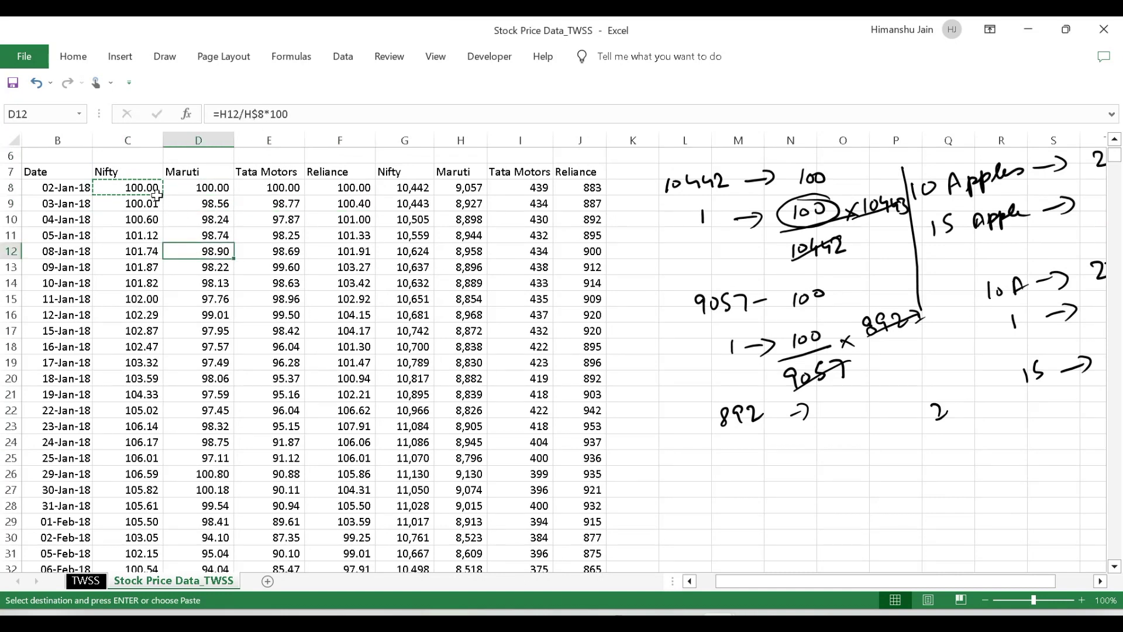
Inspect which price cells the Nifty rebasing formulas in C8, C9 and C10 refer to.
{"action": "left_click", "coordinate": [196, 248]}
{"action": "left_click", "coordinate": [157, 187]}
{"action": "key", "text": "Escape"}
{"action": "double_click", "coordinate": [157, 187]}
{"action": "key", "text": "Escape"}
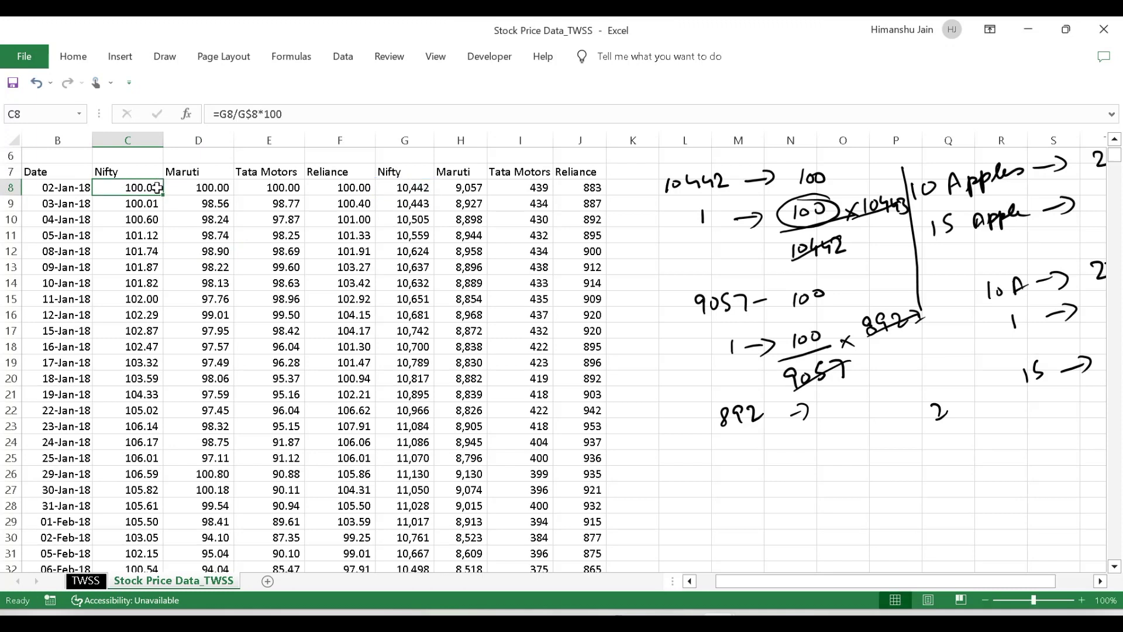
{"action": "double_click", "coordinate": [152, 203]}
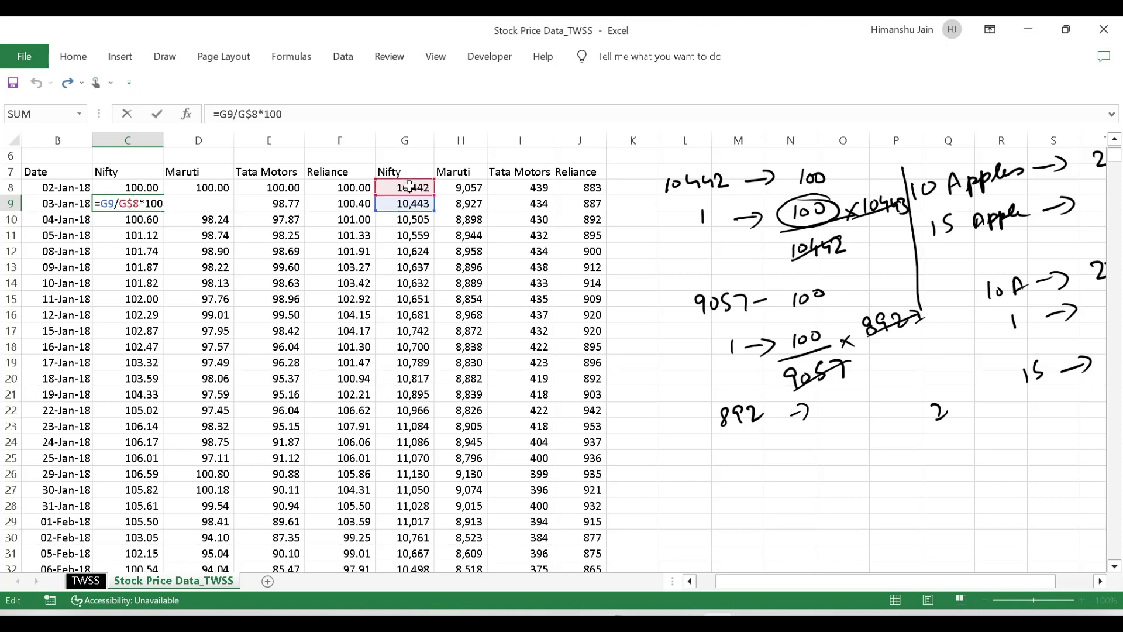
{"action": "key", "text": "Escape"}
{"action": "double_click", "coordinate": [134, 218]}
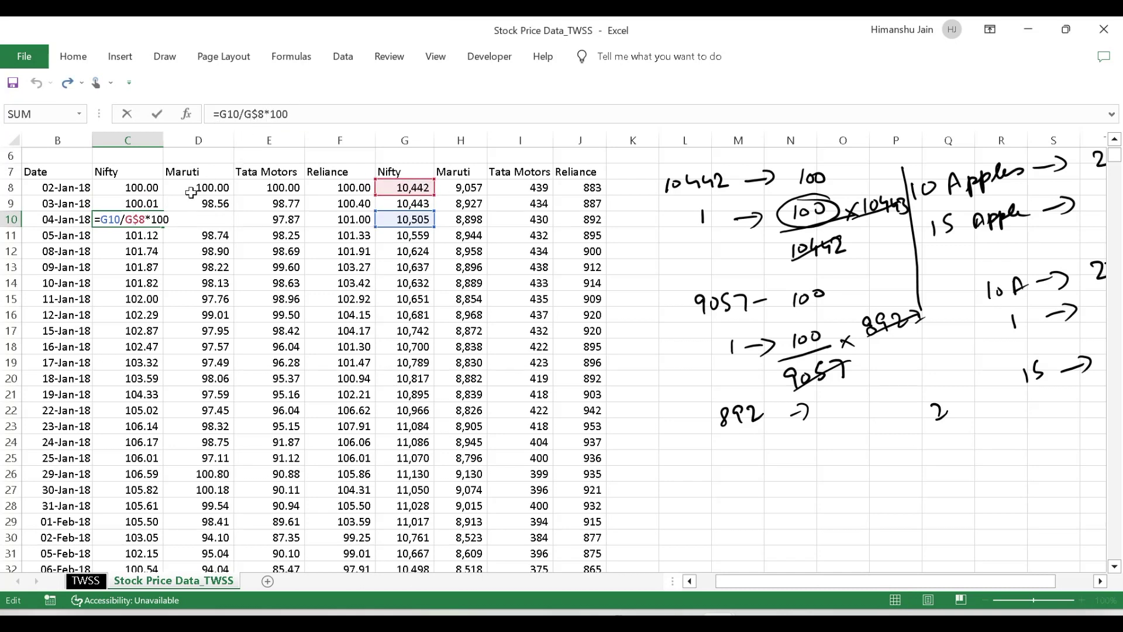
{"action": "key", "text": "ctrl+Return"}
Fill the rebasing formula from C8 across to E8 and check the cell references in D8 and E8.
{"action": "left_click", "coordinate": [153, 188]}
{"action": "left_click_drag", "start_coordinate": [165, 196], "coordinate": [227, 194]}
{"action": "left_click", "coordinate": [219, 187]}
{"action": "double_click", "coordinate": [218, 187]}
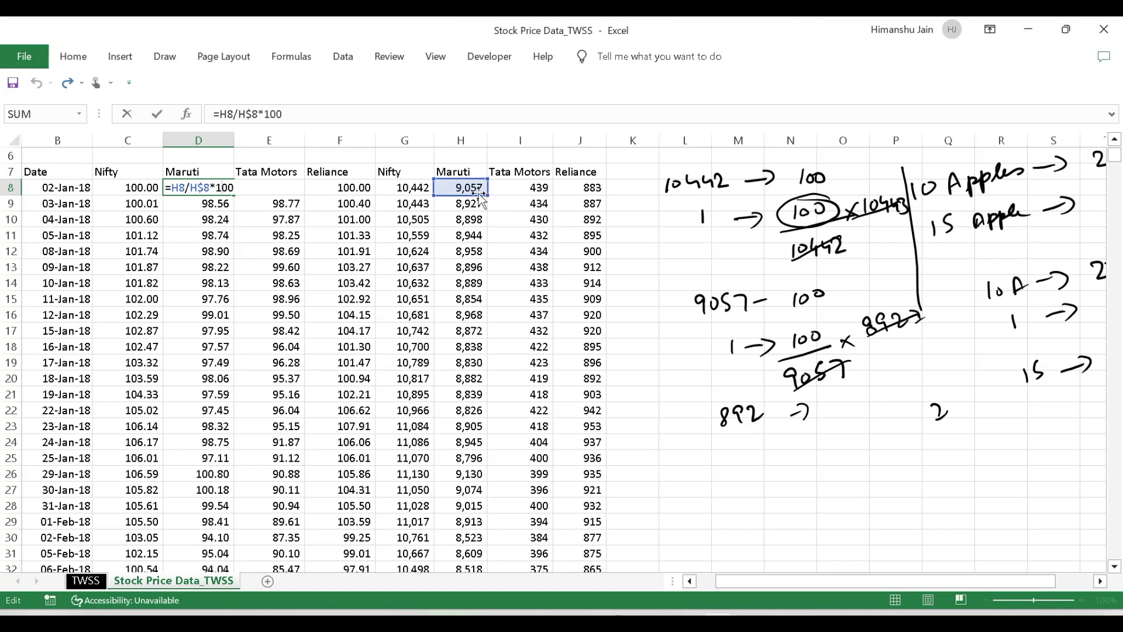
{"action": "key", "text": "ctrl+Return"}
{"action": "left_click_drag", "start_coordinate": [235, 196], "coordinate": [302, 198]}
{"action": "double_click", "coordinate": [296, 191]}
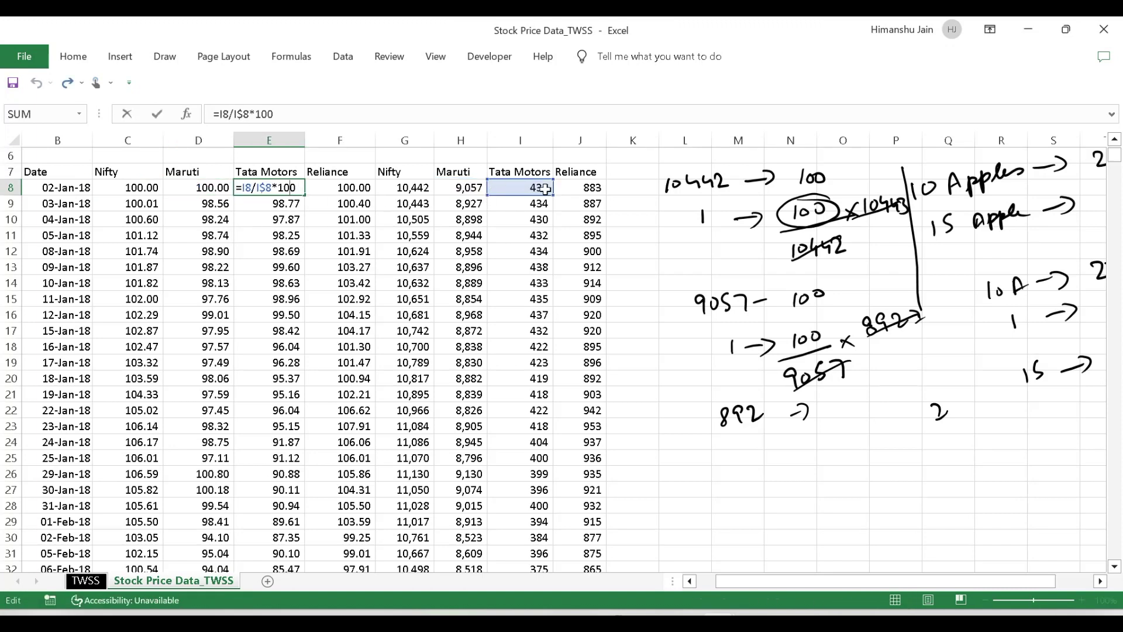
{"action": "key", "text": "ctrl+Return"}
Fill the Tata Motors rebasing formula from E8 down to E14 and recheck the reference in E8.
{"action": "left_click_drag", "start_coordinate": [305, 196], "coordinate": [293, 287]}
{"action": "left_click", "coordinate": [291, 256]}
{"action": "double_click", "coordinate": [293, 186]}
{"action": "key", "text": "F2"}
{"action": "key", "text": "ctrl+Return"}
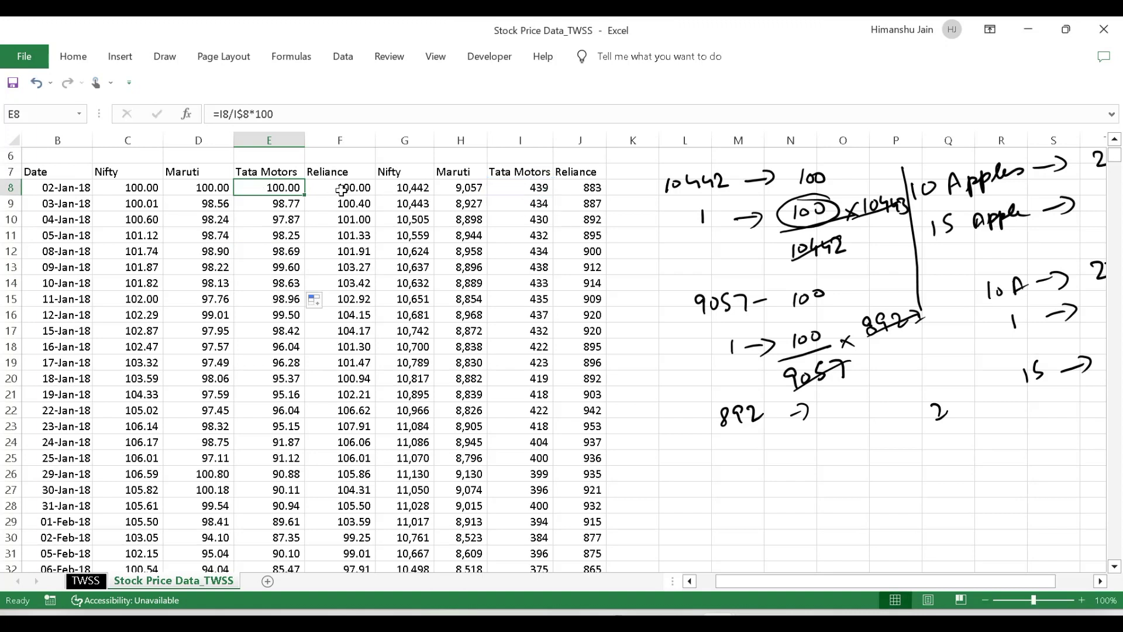
Fill the Reliance rebasing formula from F8 down to F22 and check the references in F8 and F15.
{"action": "double_click", "coordinate": [339, 187]}
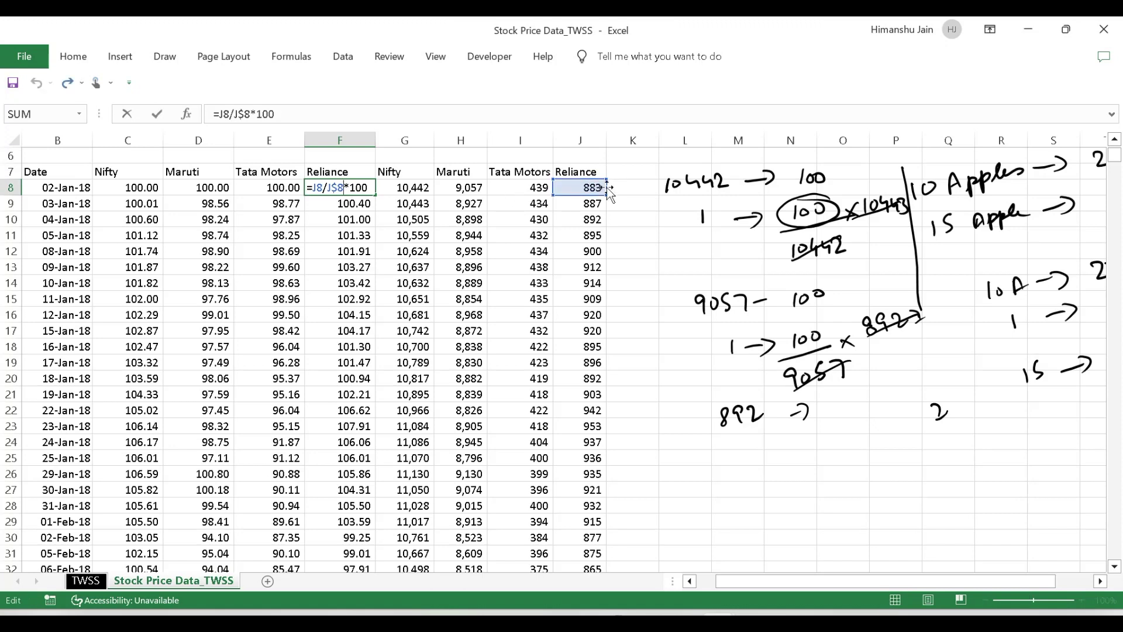
{"action": "key", "text": "ctrl+Return"}
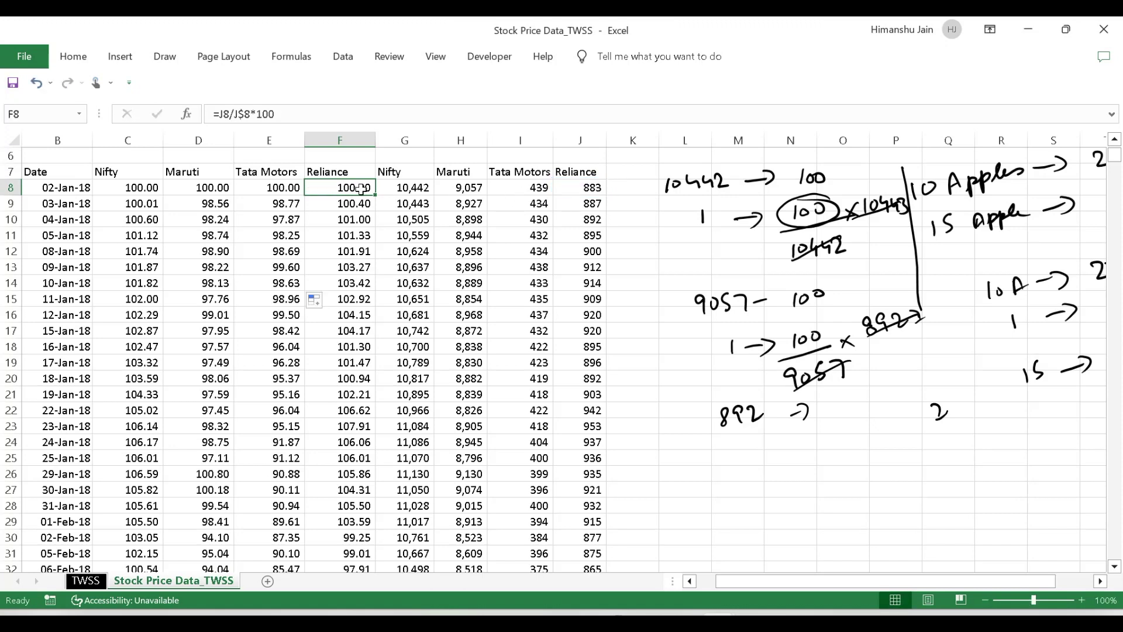
{"action": "left_click_drag", "start_coordinate": [376, 199], "coordinate": [372, 419]}
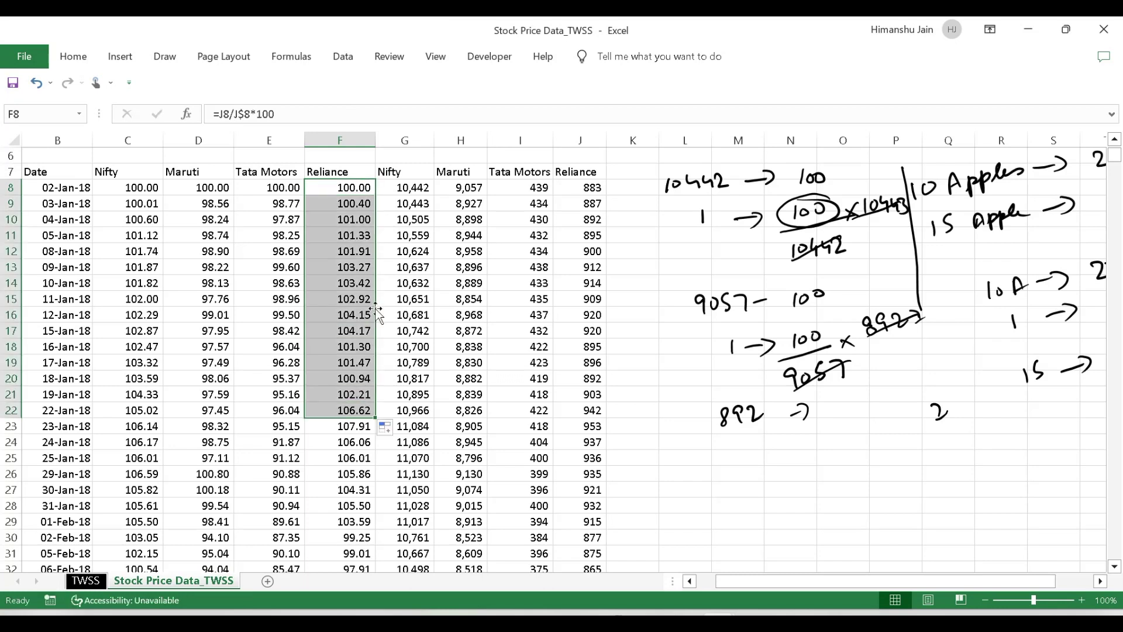
{"action": "double_click", "coordinate": [368, 189]}
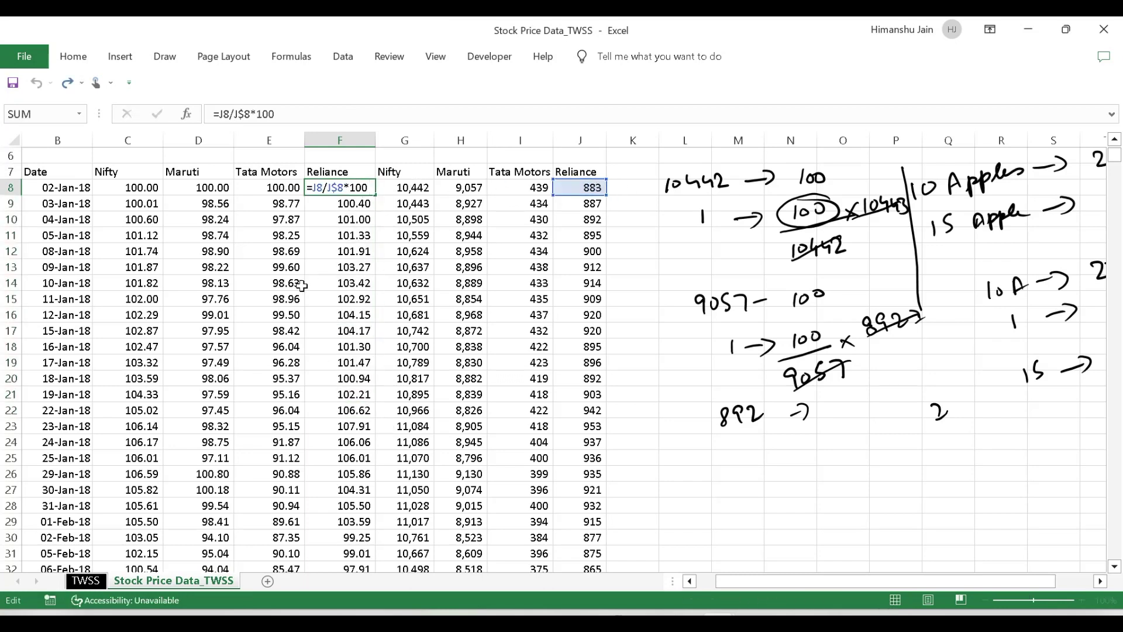
{"action": "double_click", "coordinate": [342, 299]}
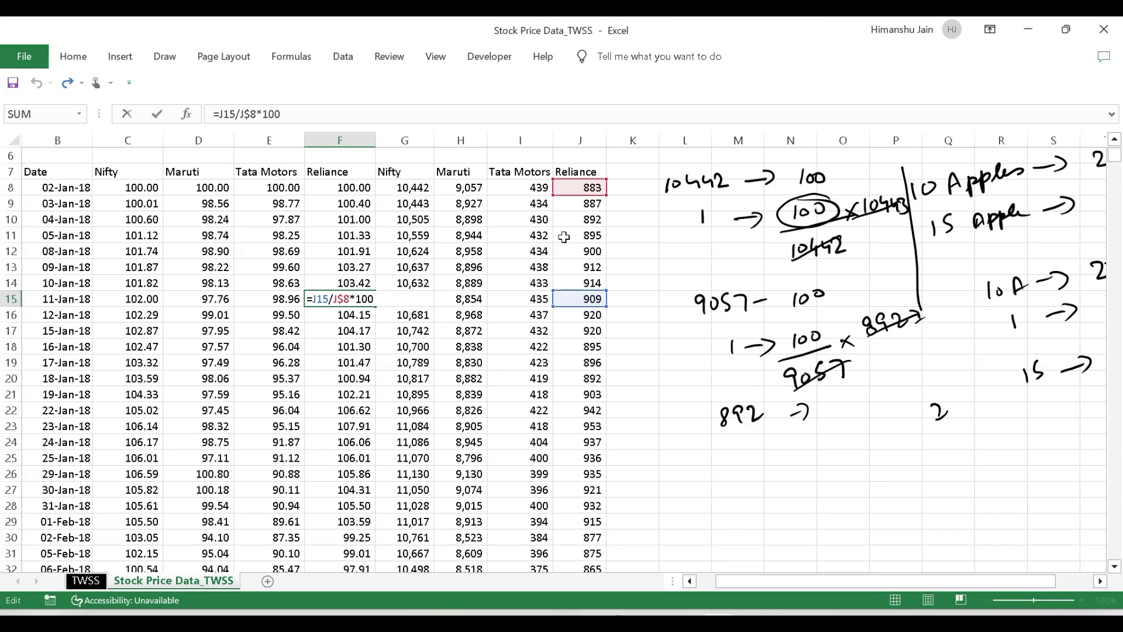
{"action": "left_click", "coordinate": [275, 236]}
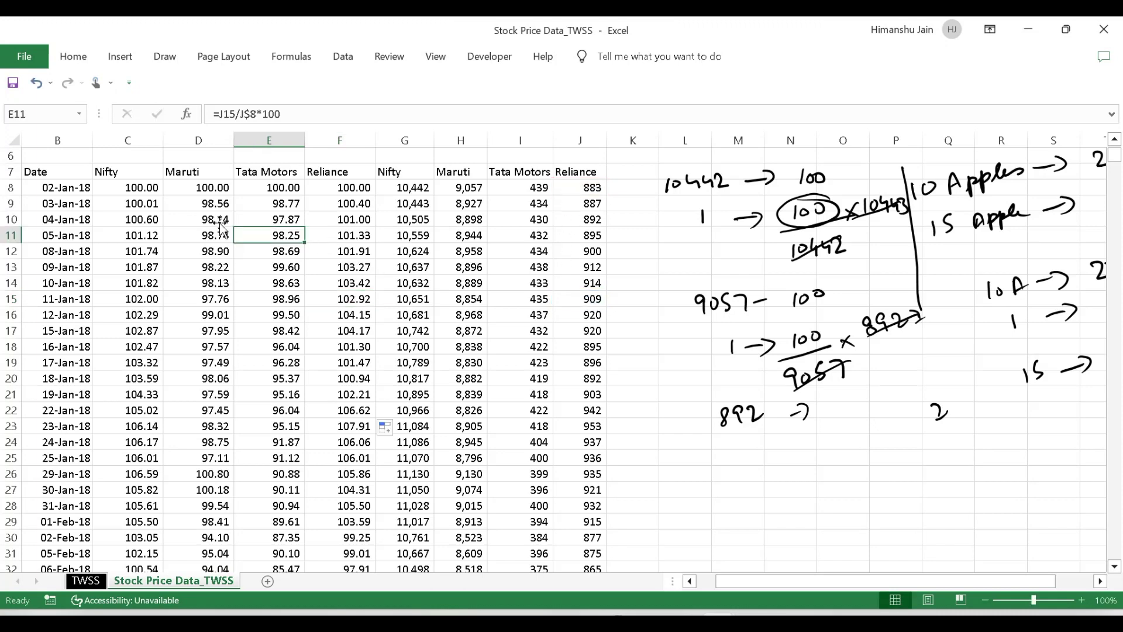
Insert a new basic 2-D line chart from the dates and rebased prices in B7:F1237.
{"action": "left_click", "coordinate": [73, 170]}
{"action": "key", "text": "shift+Right"}
{"action": "key", "text": "shift+Right"}
{"action": "key", "text": "shift+Right"}
{"action": "key", "text": "shift+Right"}
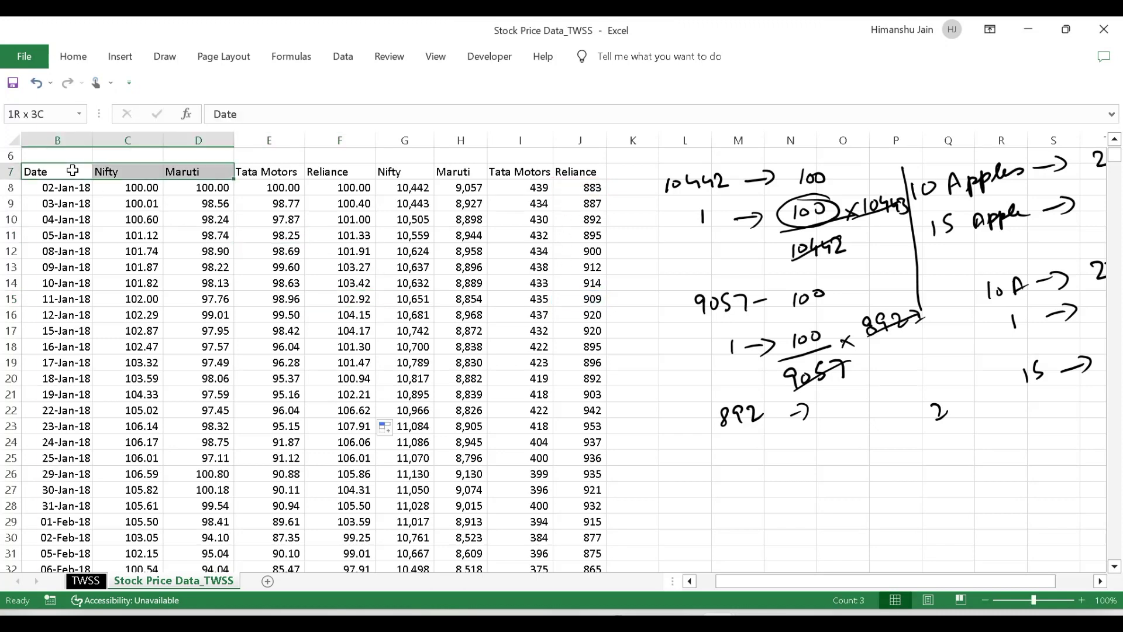
{"action": "key", "text": "ctrl+shift+Down"}
{"action": "key", "text": "alt"}
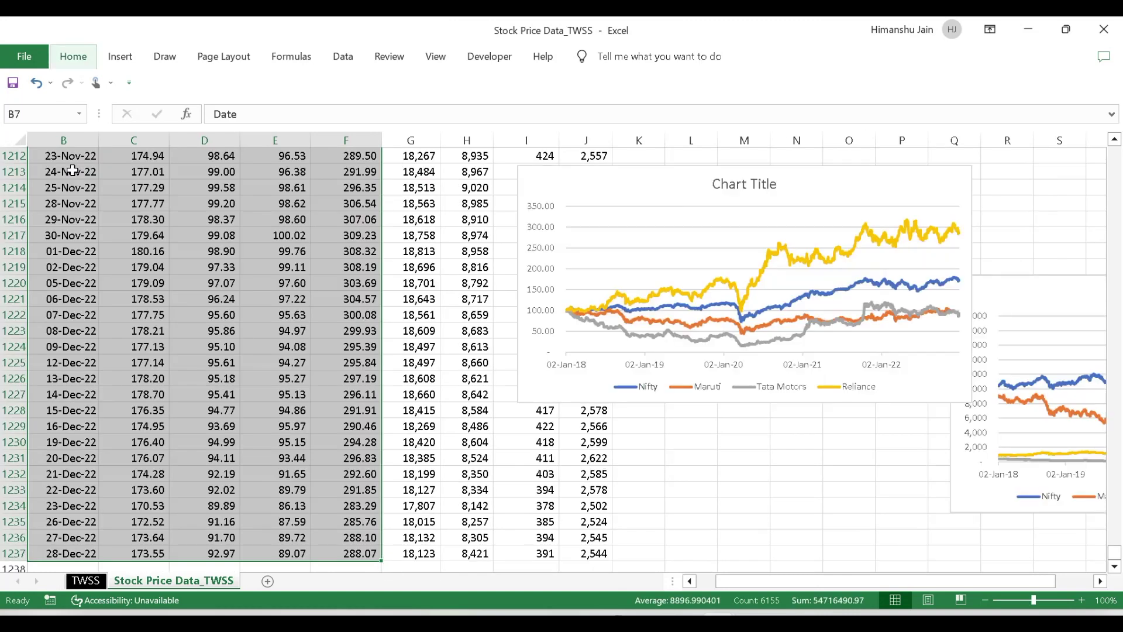
{"action": "key", "text": "n"}
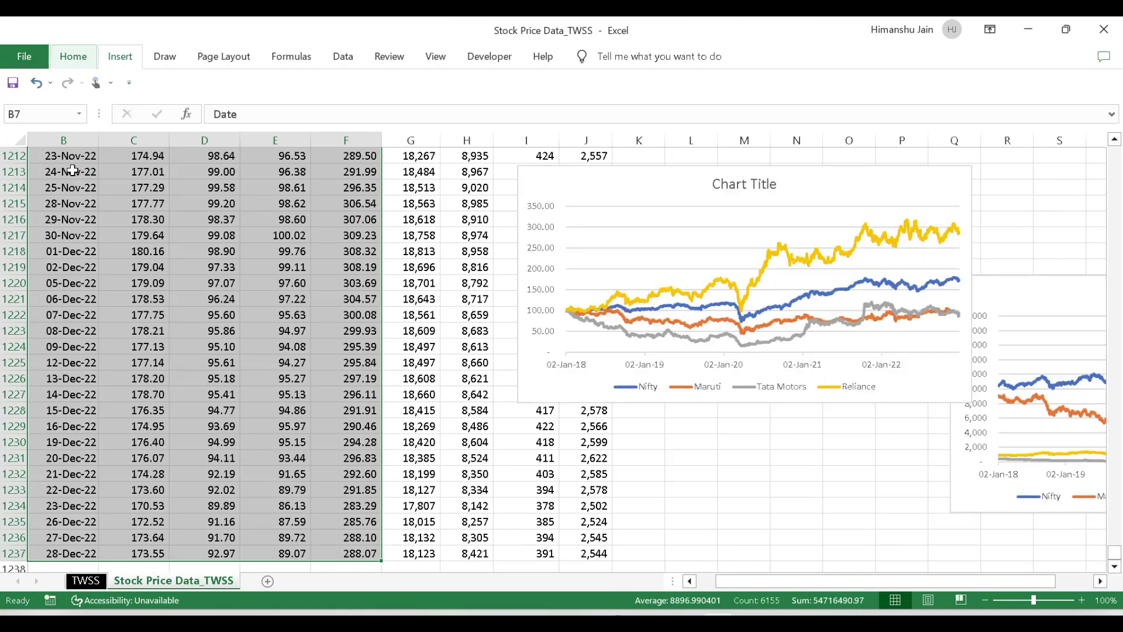
{"action": "key", "text": "1"}
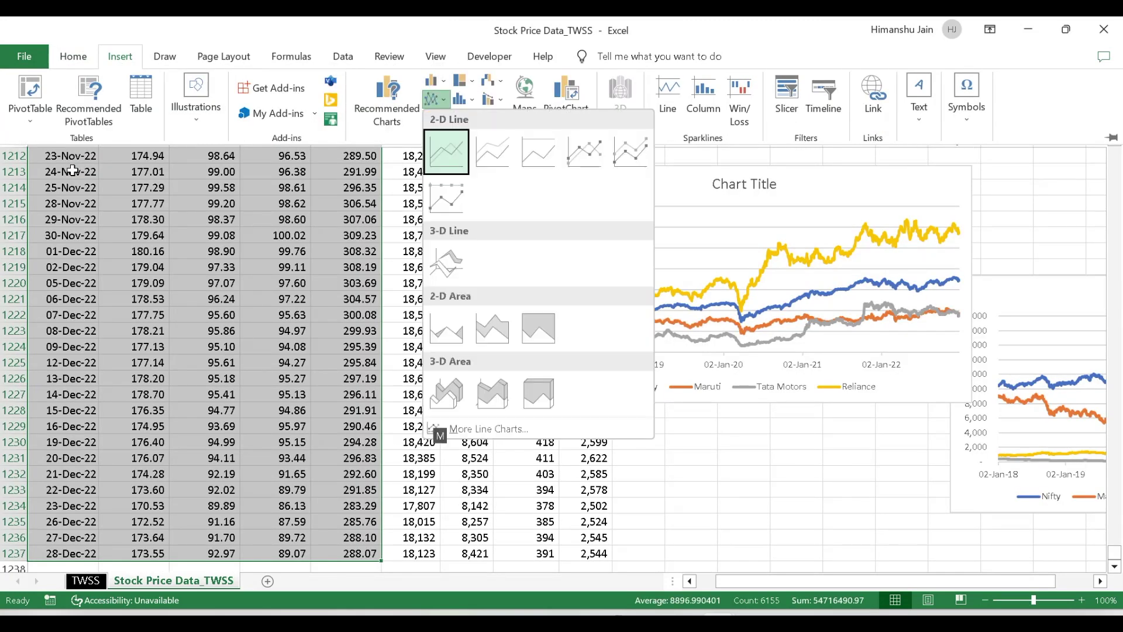
{"action": "key", "text": "Return"}
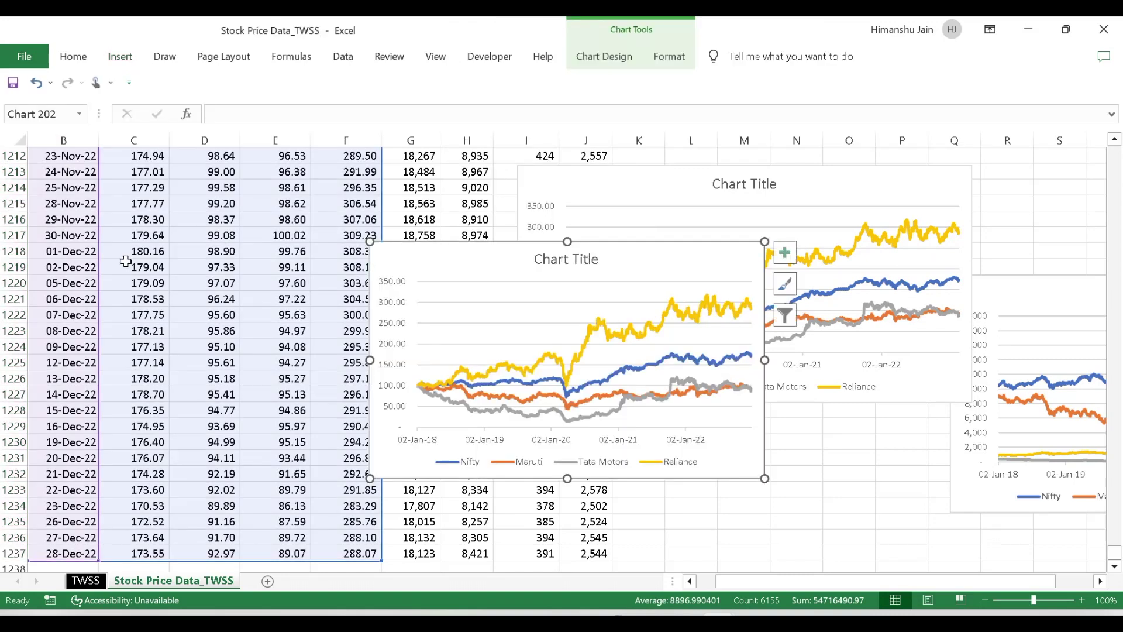
{"action": "mouse_move", "coordinate": [749, 303]}
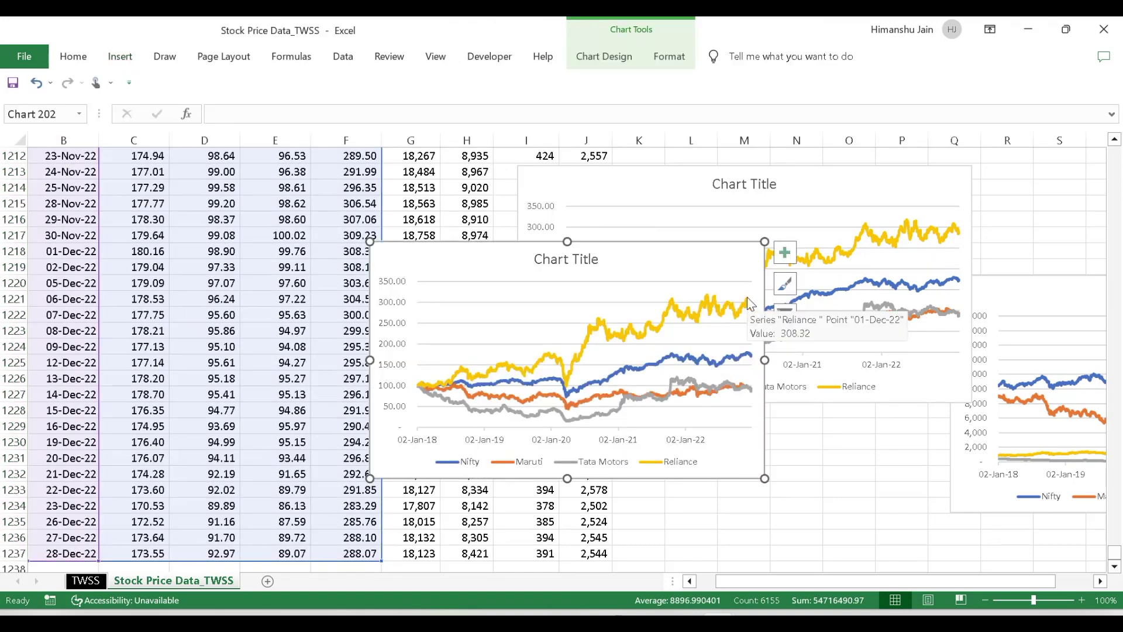